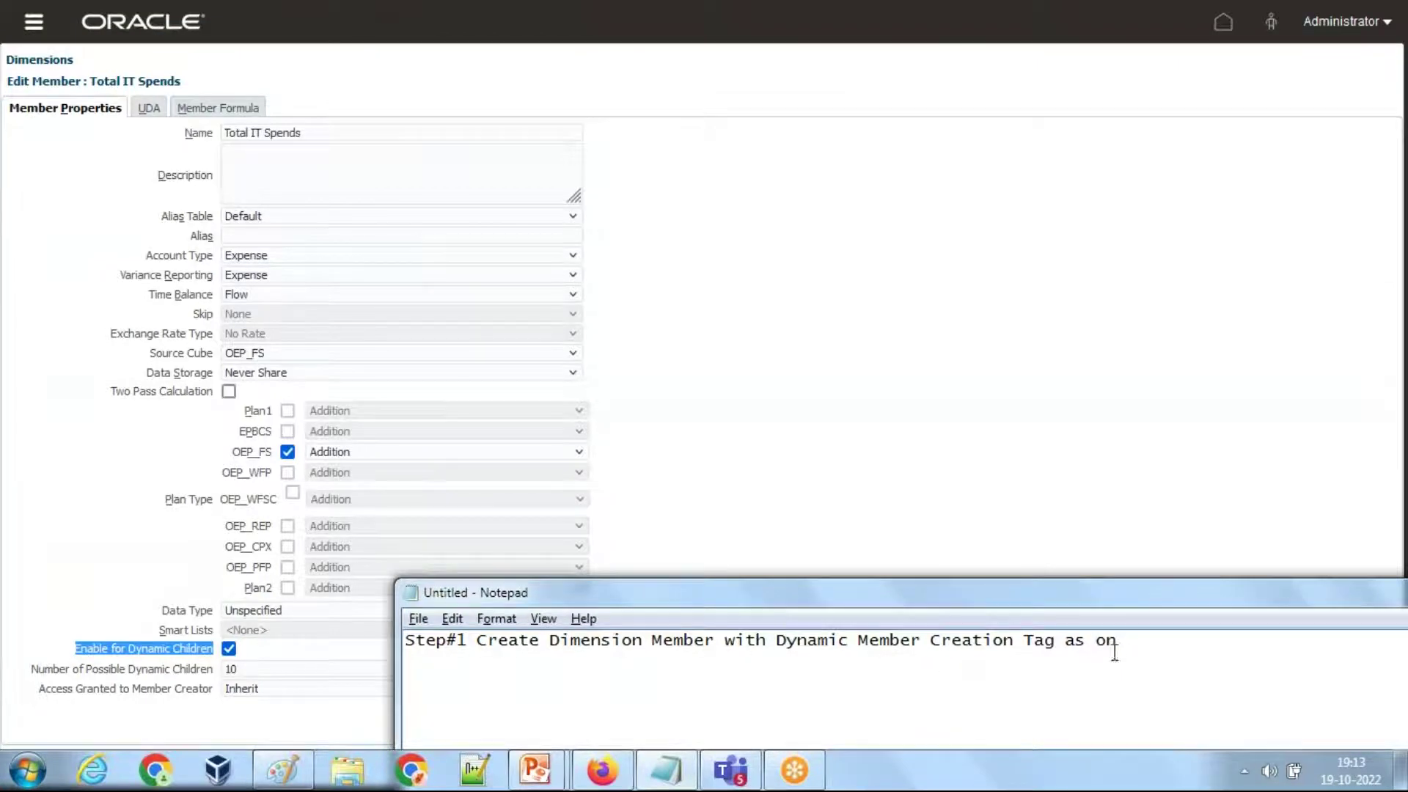
Reword the Notepad line to read "Step#1 Create Dimension Member with Enable for Dynamic Children".
key("ctrl+a")
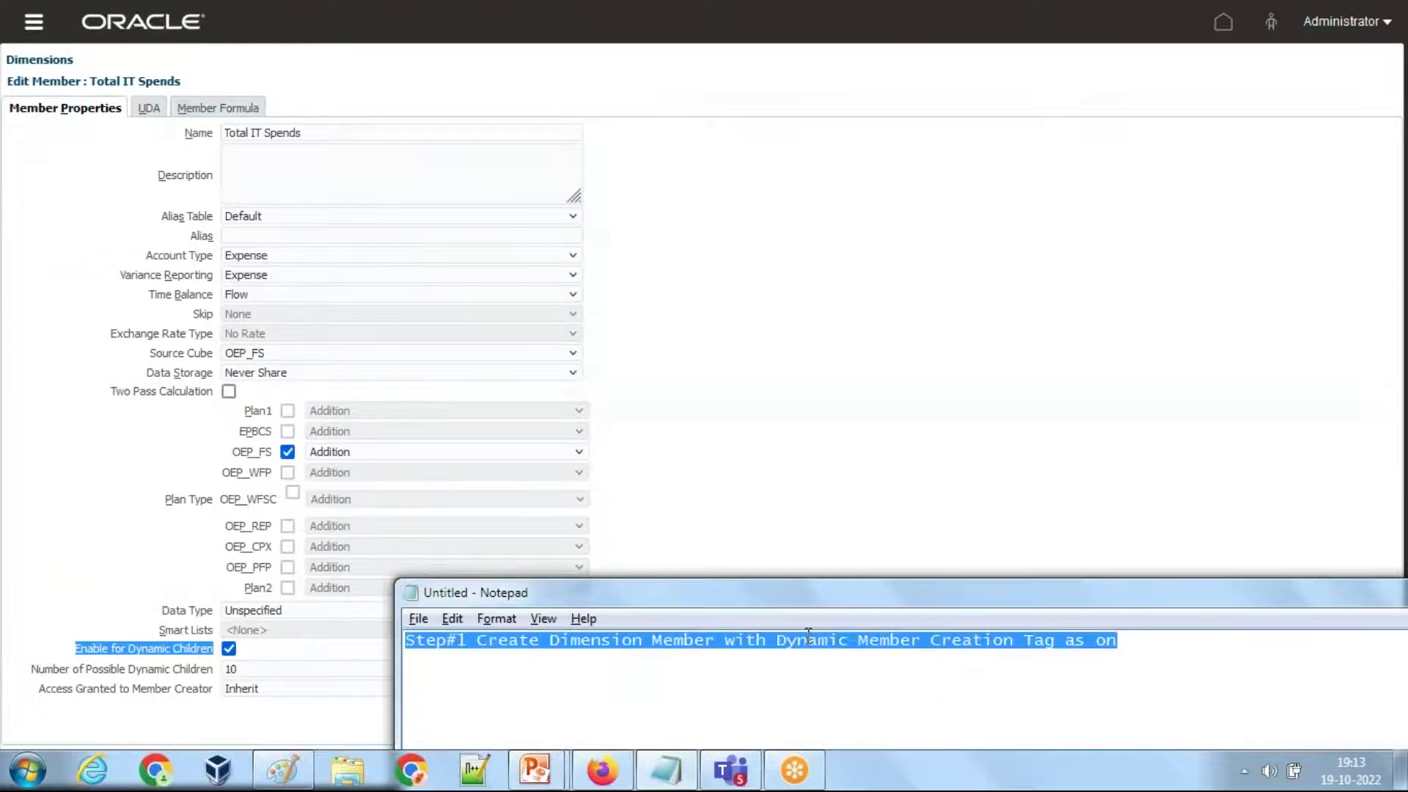
left_click_drag(784, 639, 1042, 672)
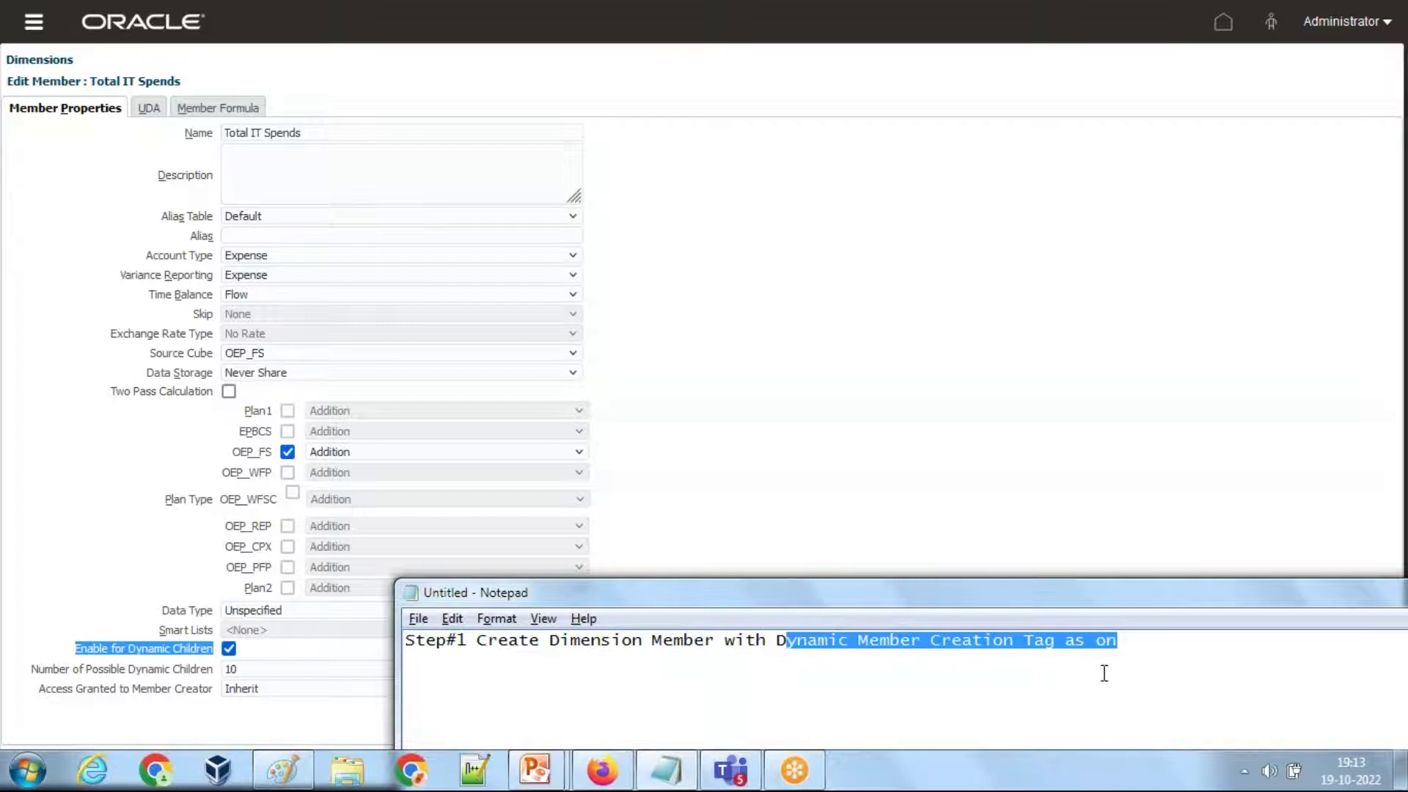
key("Delete")
type("Enable for Dynamic Children")
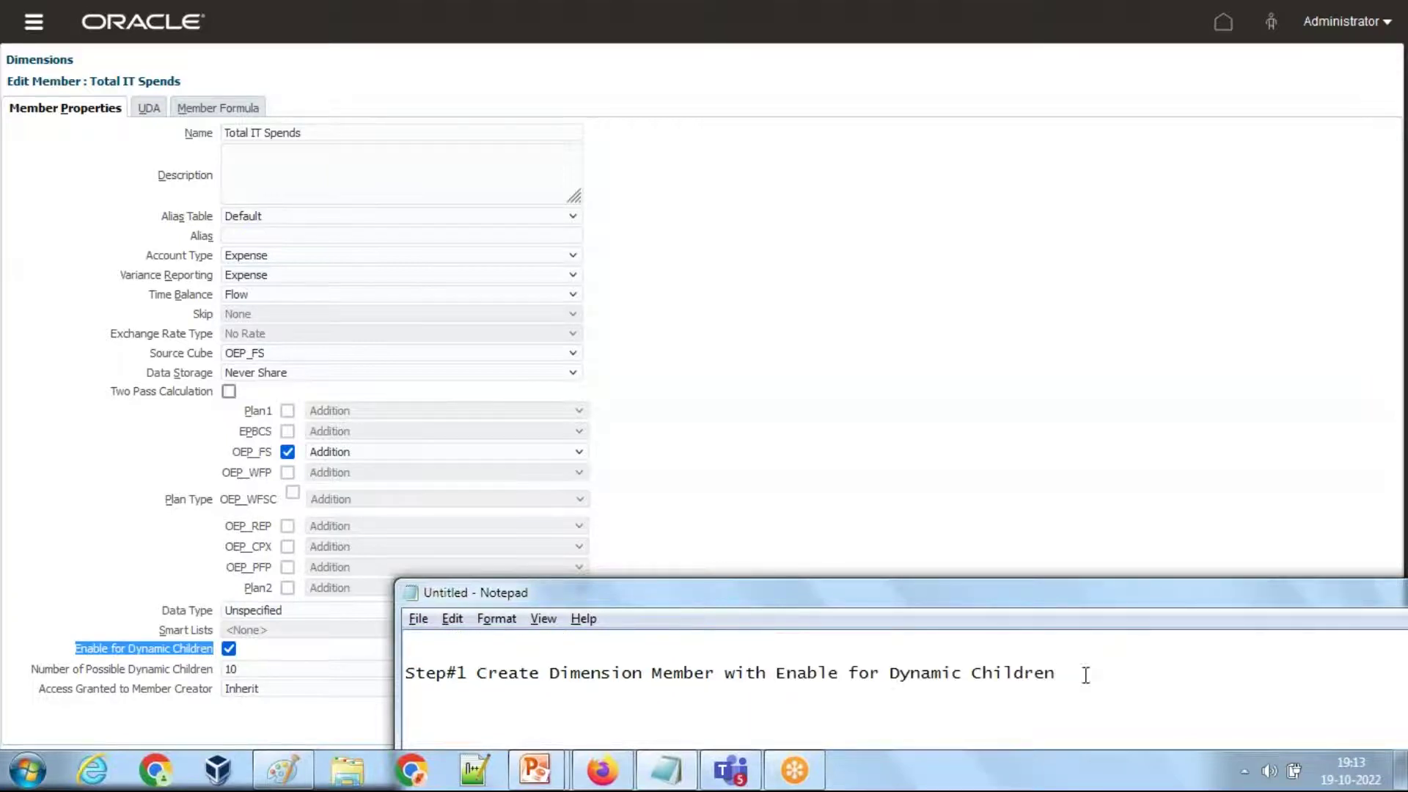
Take the browser out of full-screen view and add "Step#2 Create variable with Member Type" to the Notepad notes.
left_click(938, 519)
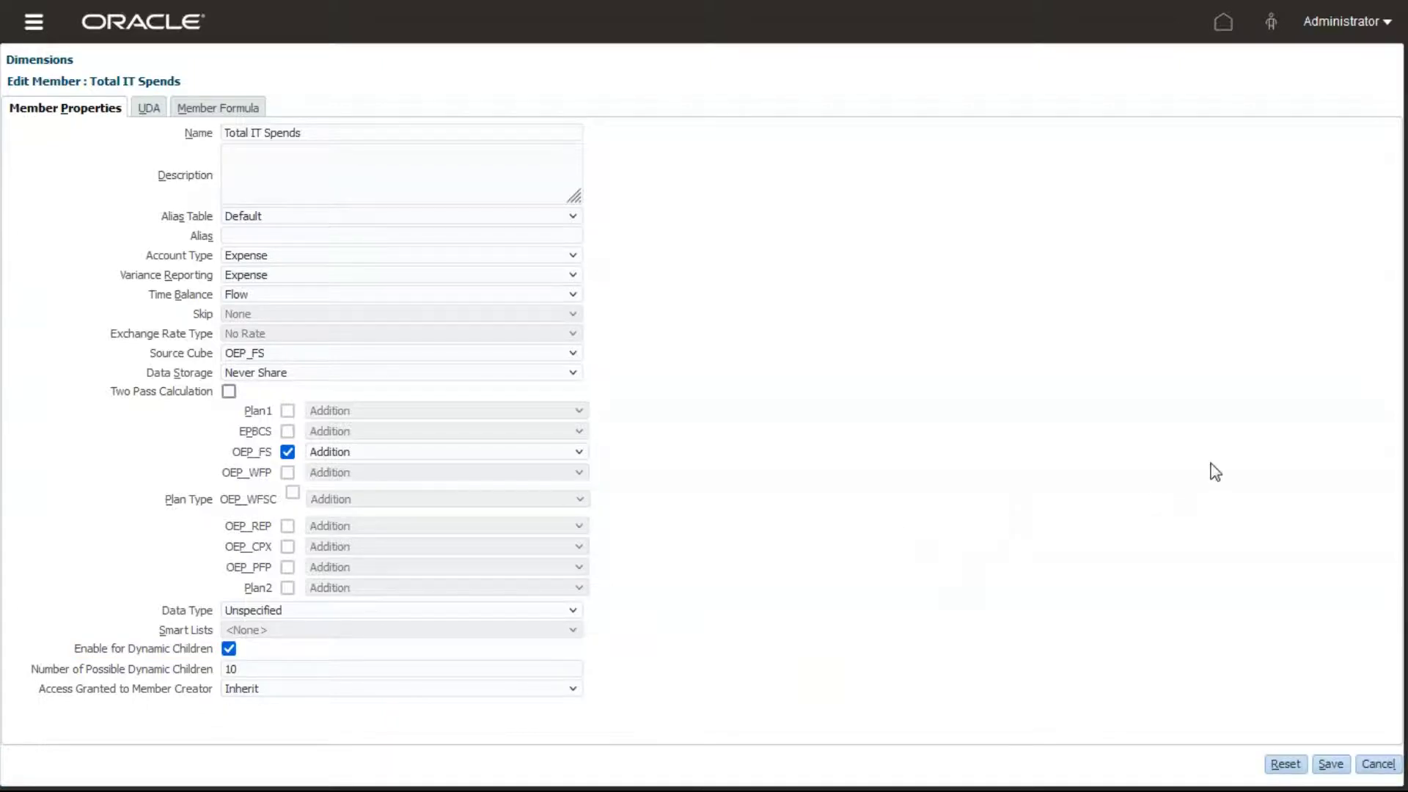
key("F11")
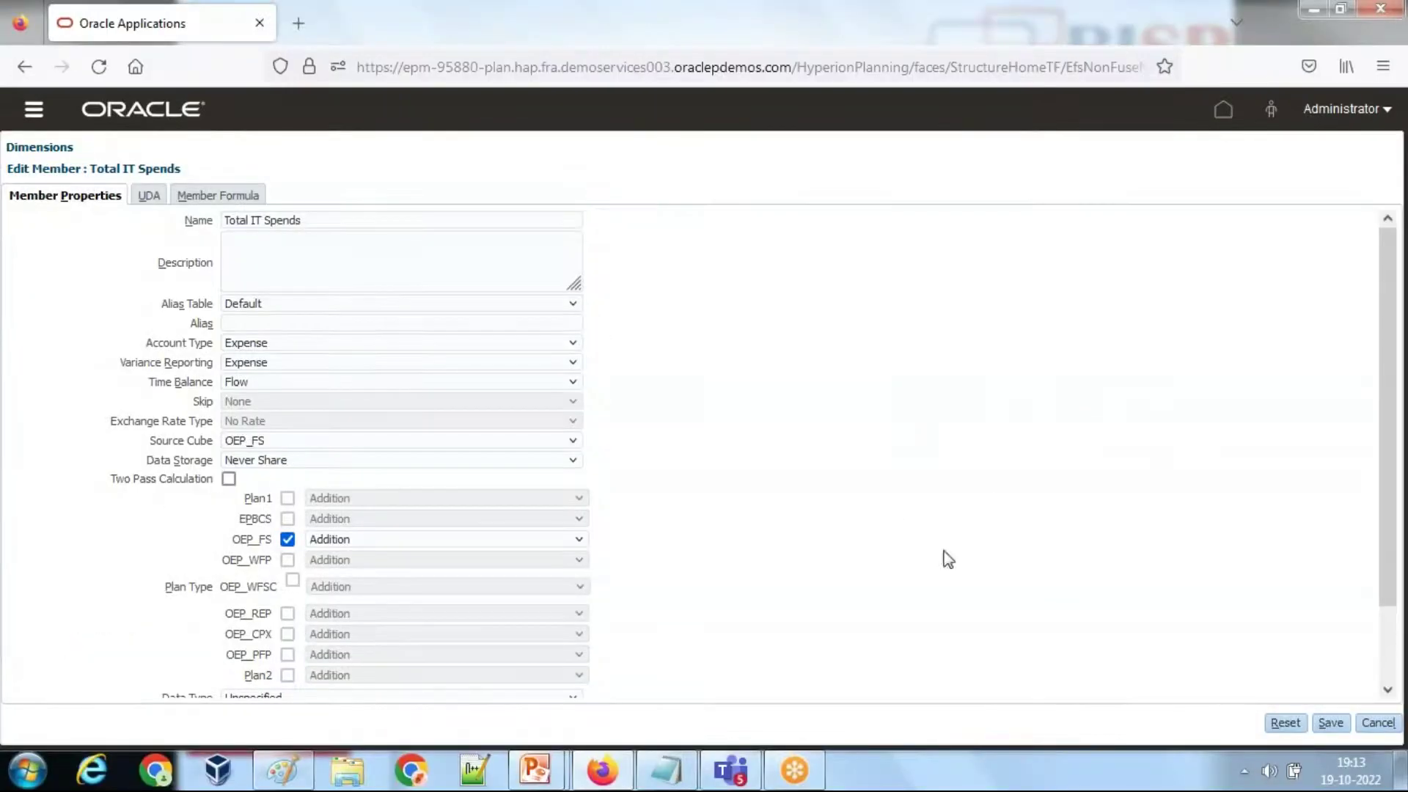
key("alt+Tab")
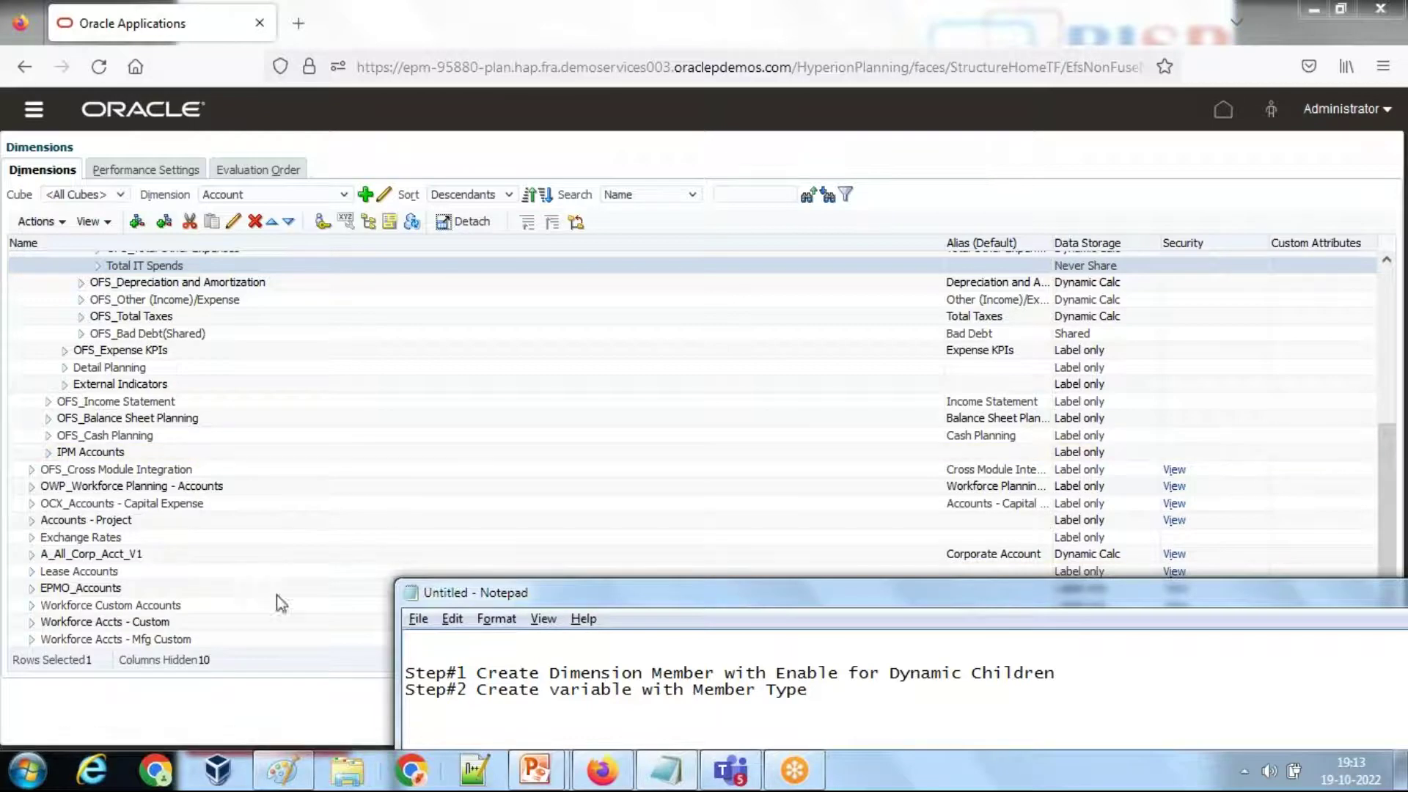
Switch to Calculation Manager by opening the Rules page under Create and Manage, and maximize its window.
left_click(16, 118)
left_click(33, 114)
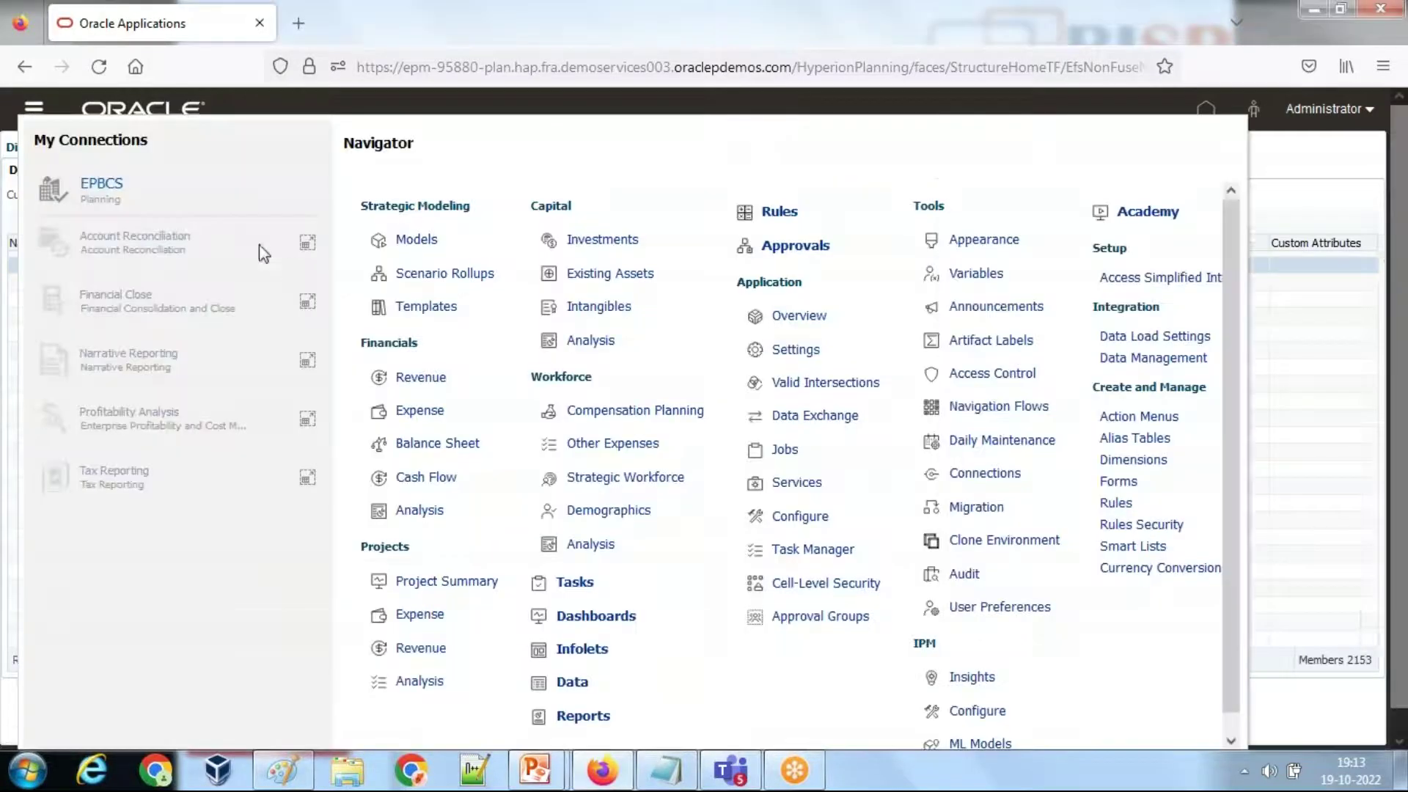
left_click(1115, 502)
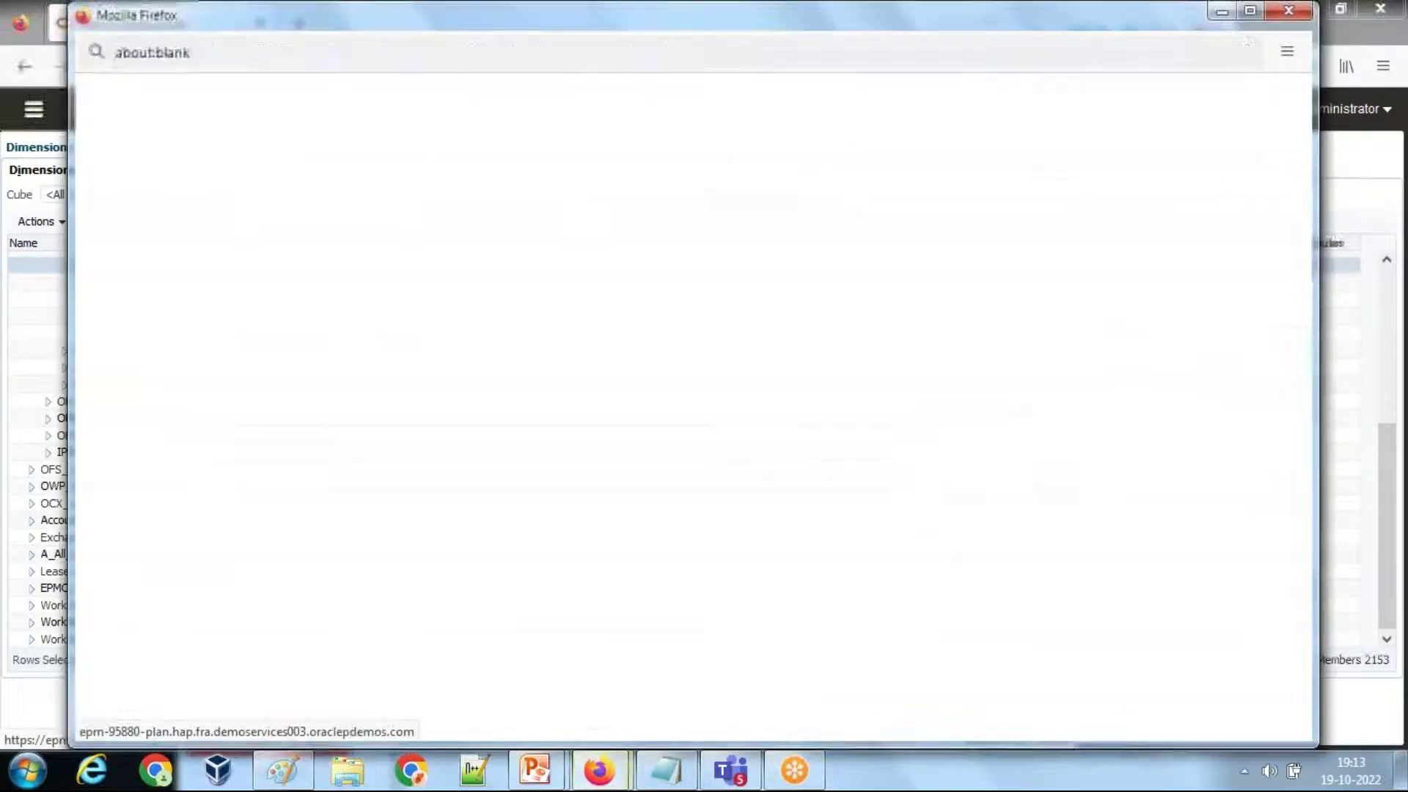
double_click(255, 28)
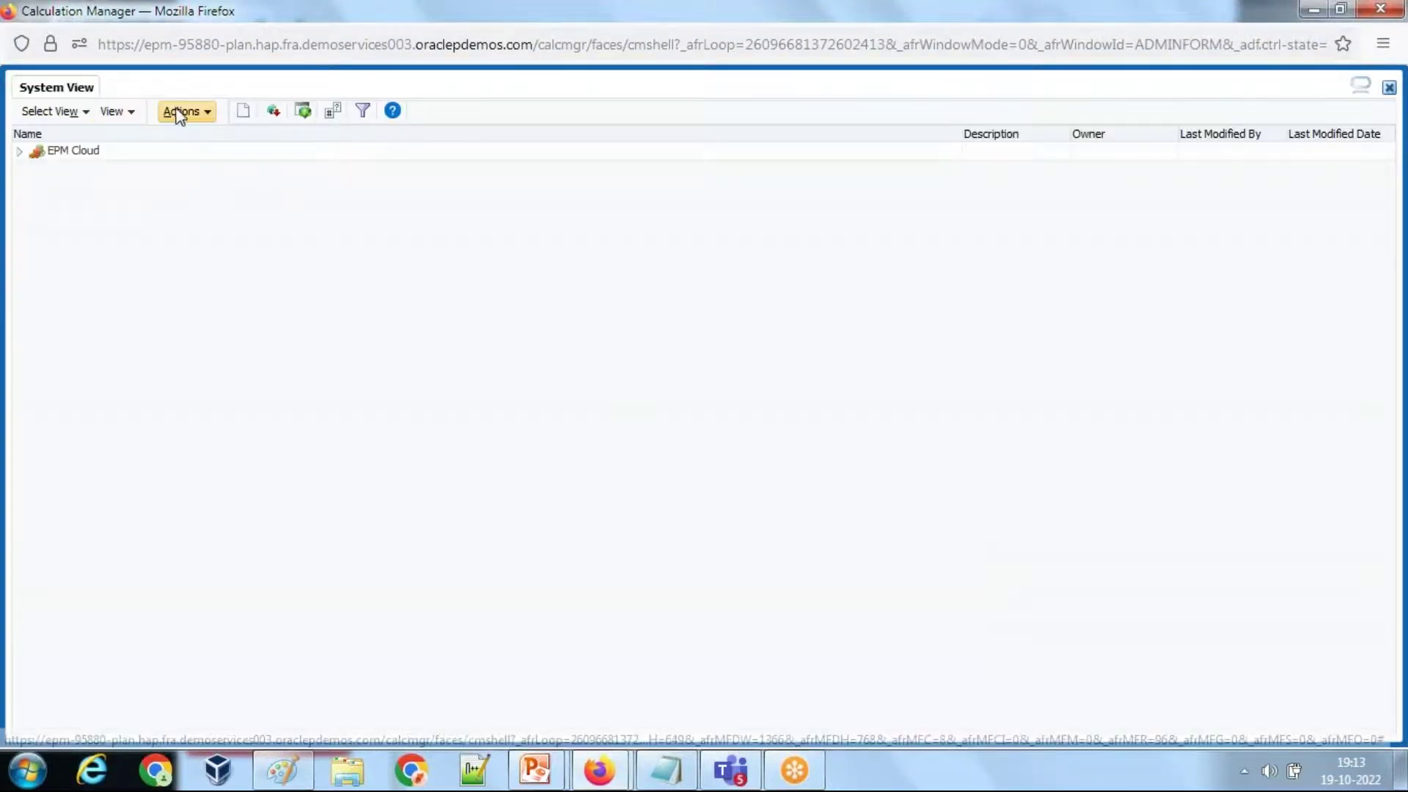
Open the Variable Designer and display the replacement variables of the OEP_FS cube in the EPBCS application.
left_click(183, 110)
left_click(220, 200)
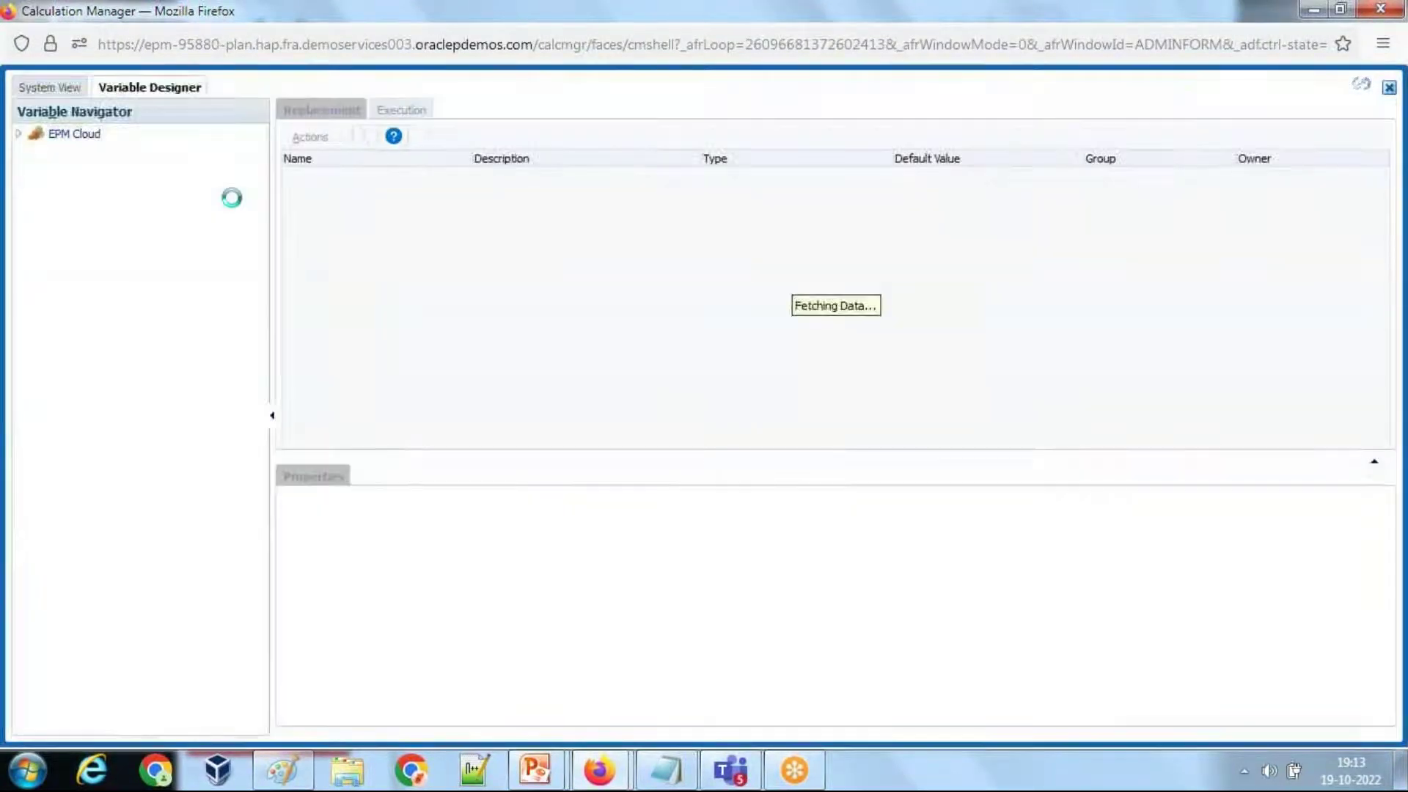
left_click(19, 133)
left_click(34, 169)
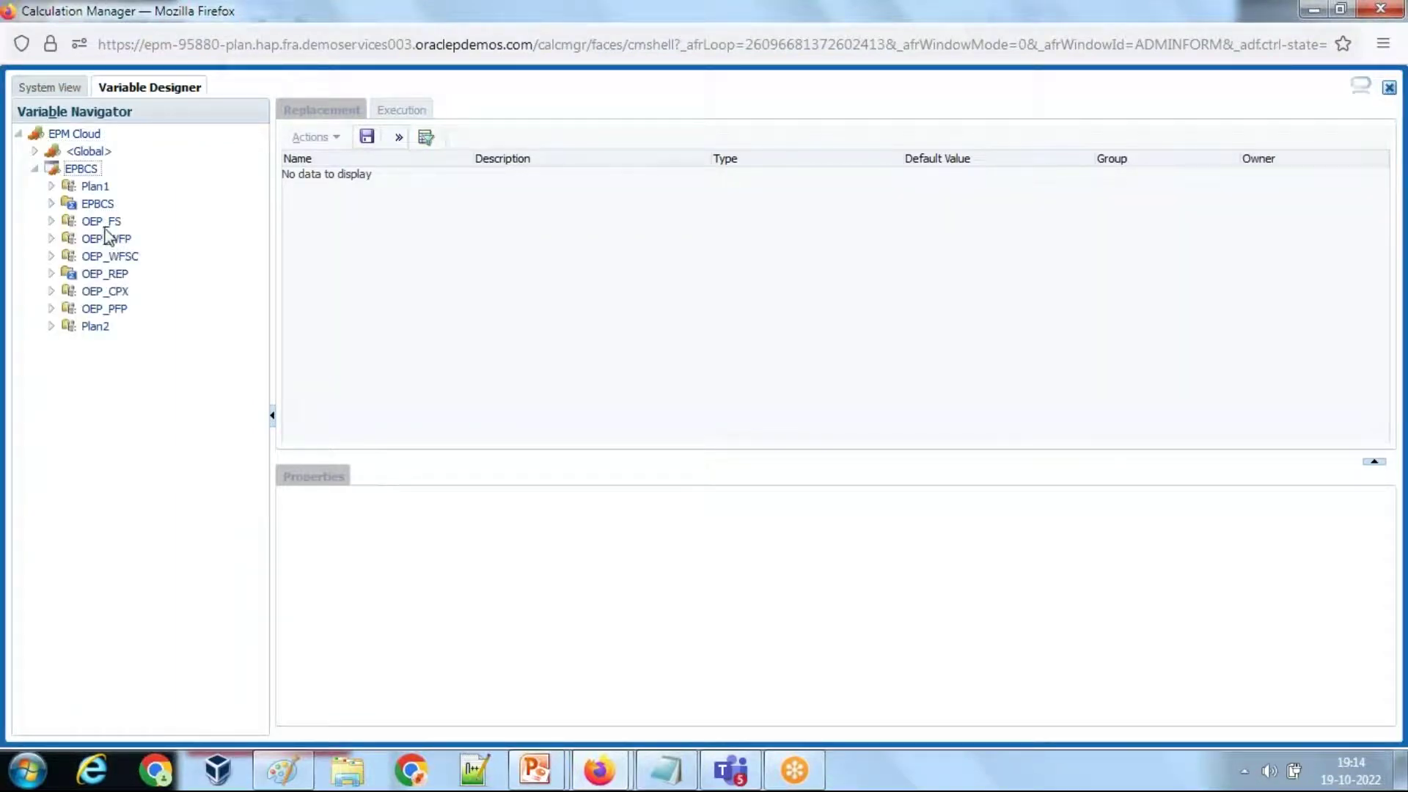
left_click(103, 221)
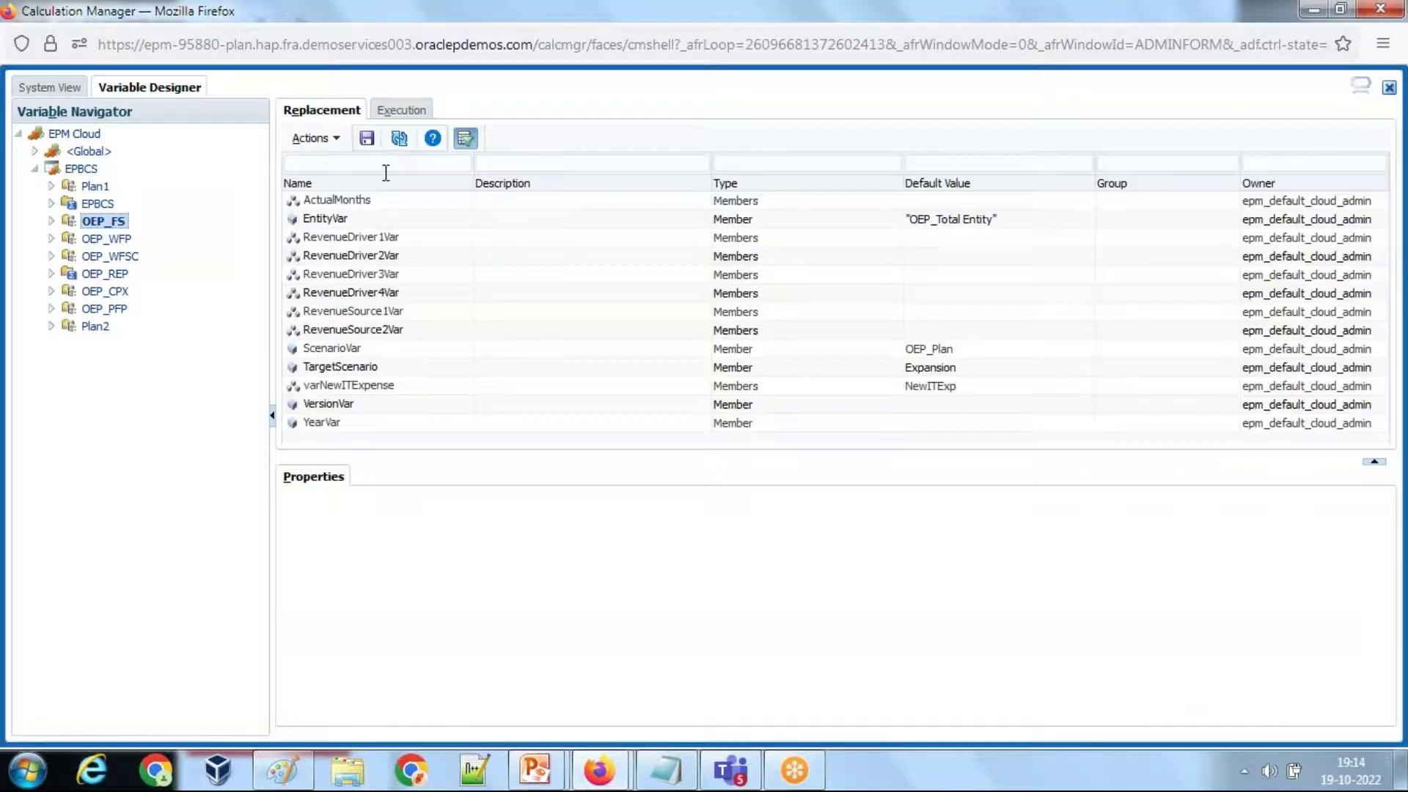
Create a replacement variable named varITSpending in OEP_FS with the type Member.
left_click(311, 138)
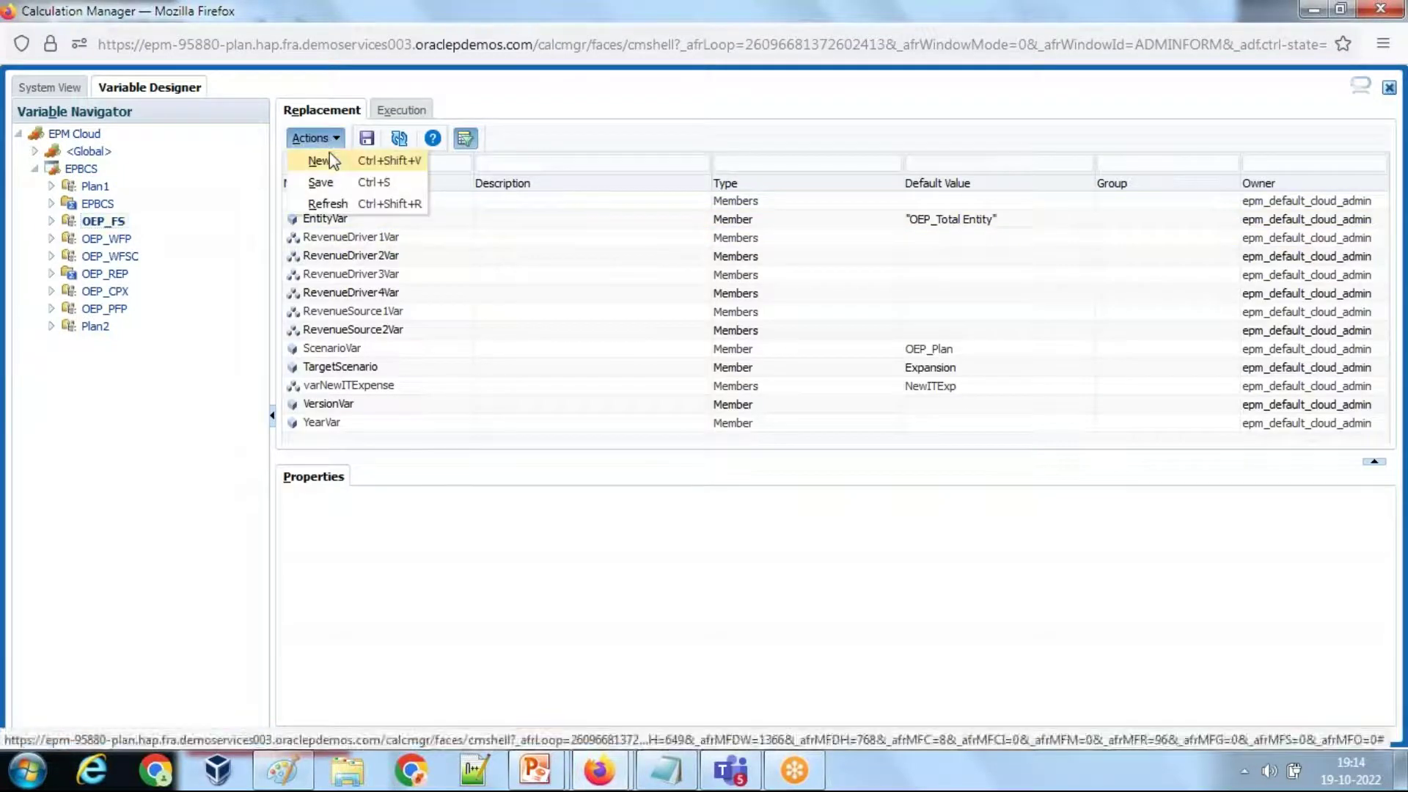
left_click(328, 164)
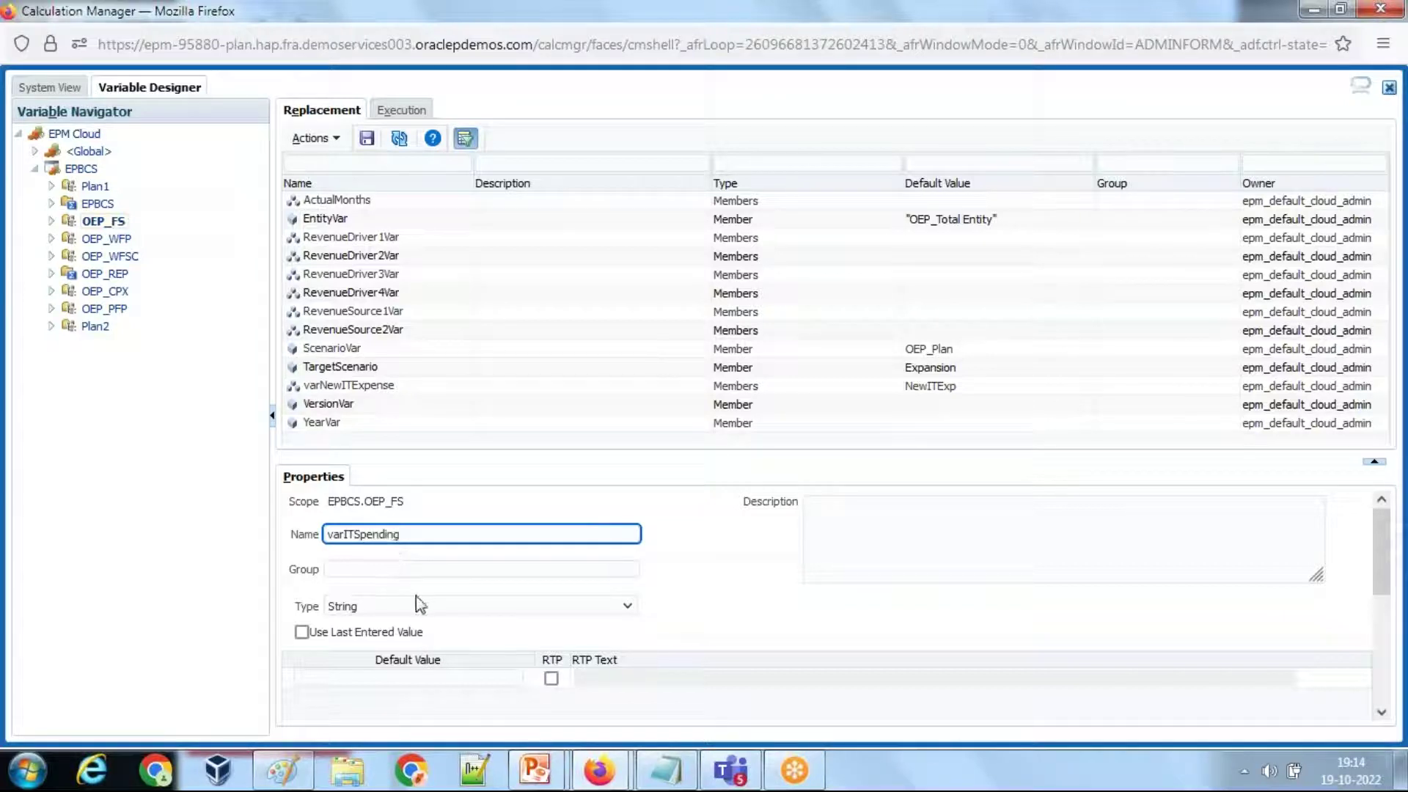
left_click(373, 612)
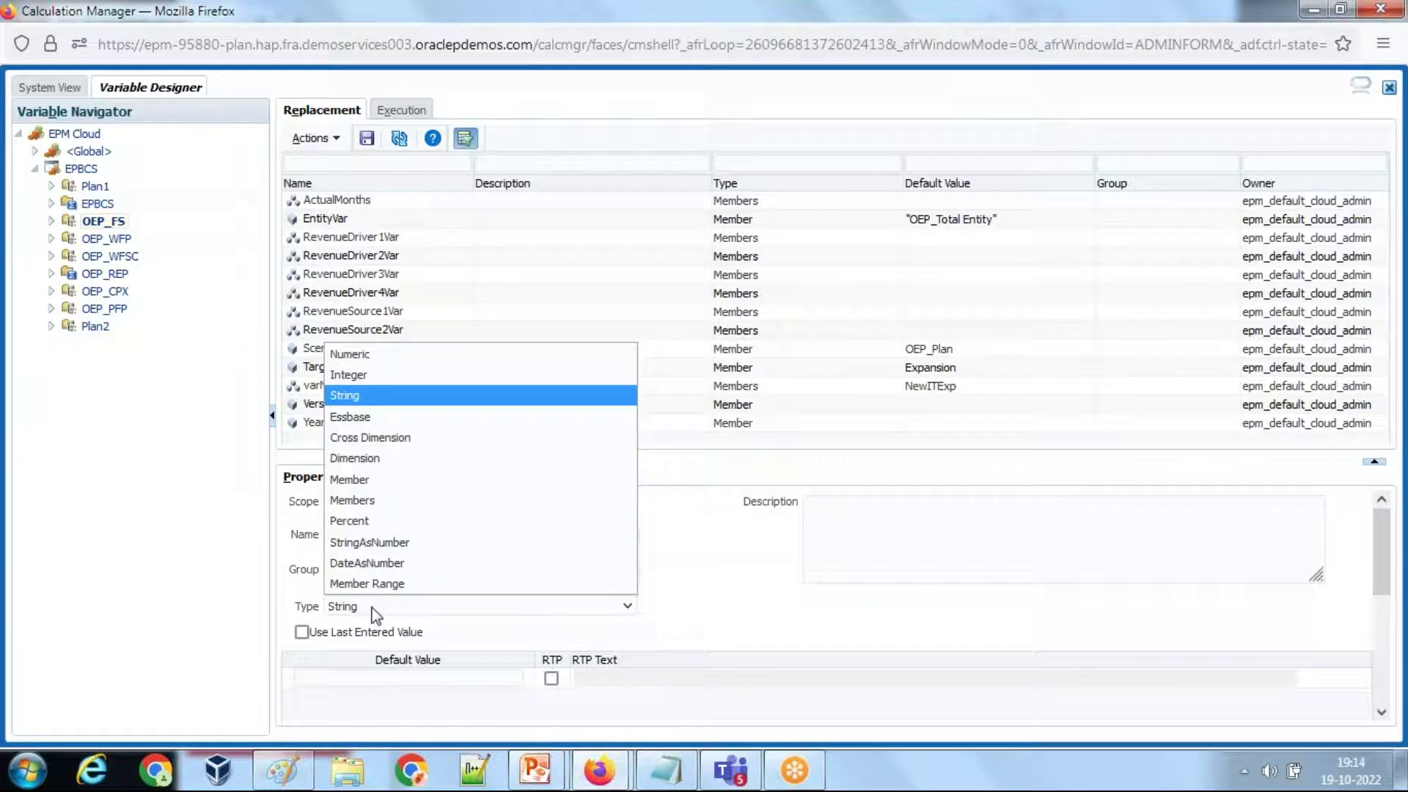
left_click(396, 478)
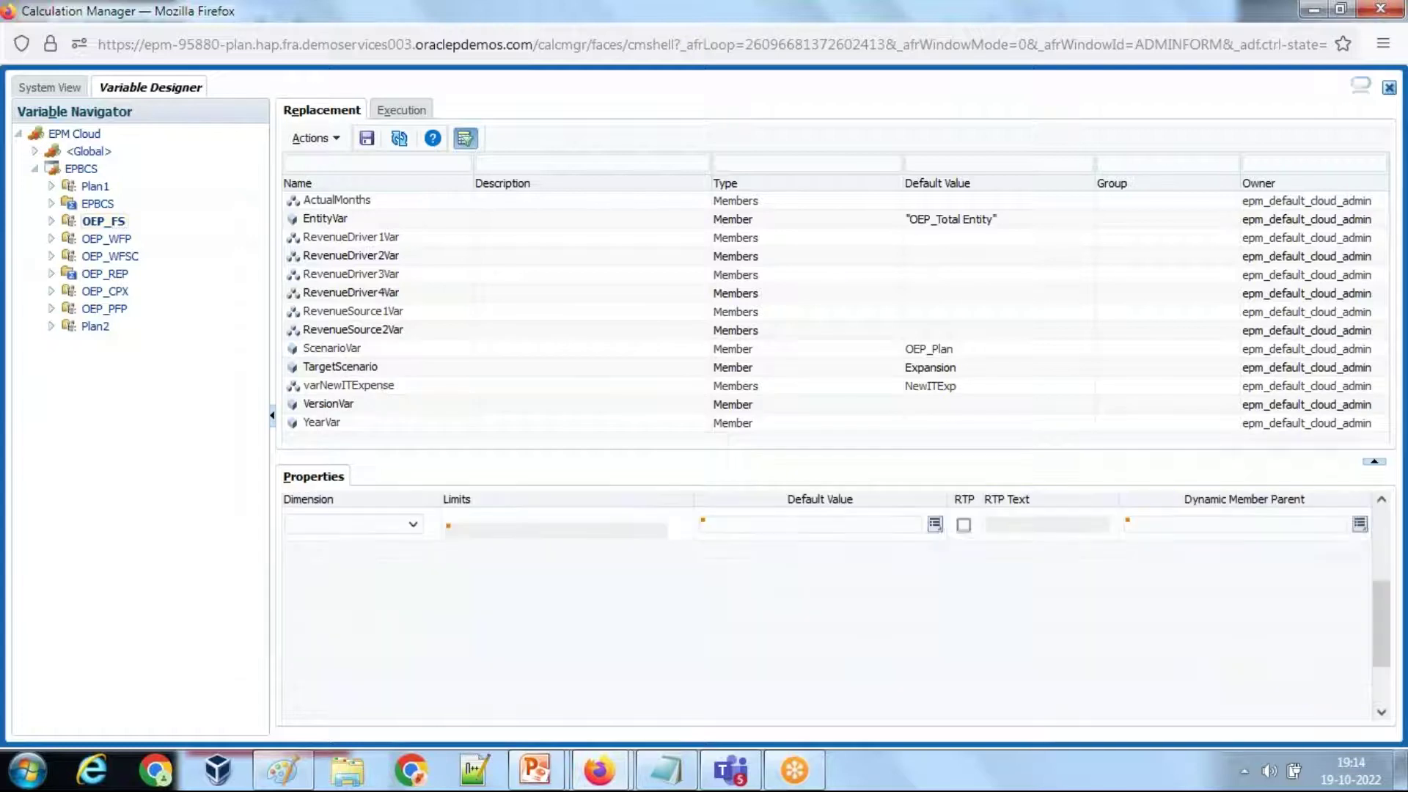
Set the variable's dimension to Account and make it a runtime prompt (RTP).
left_click(413, 524)
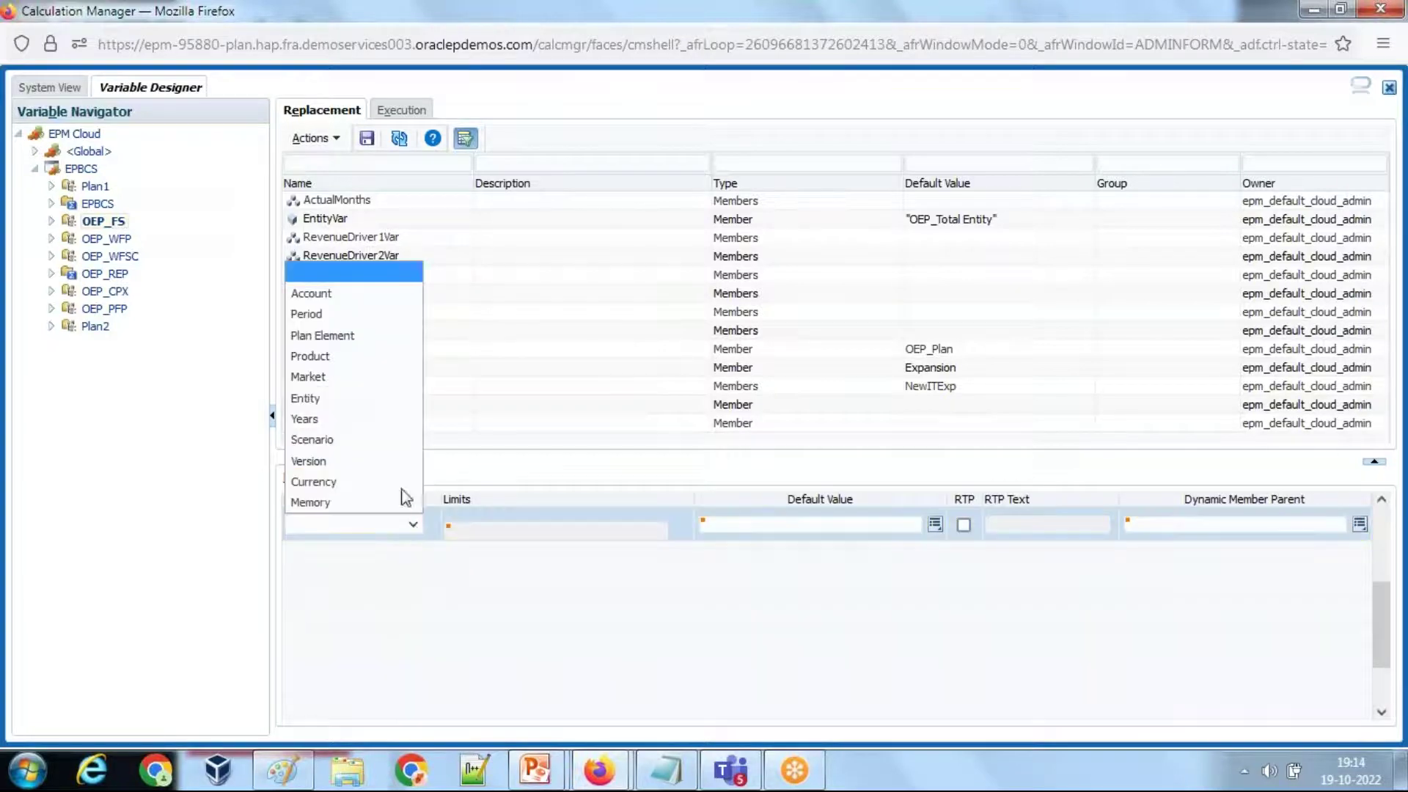
left_click(347, 295)
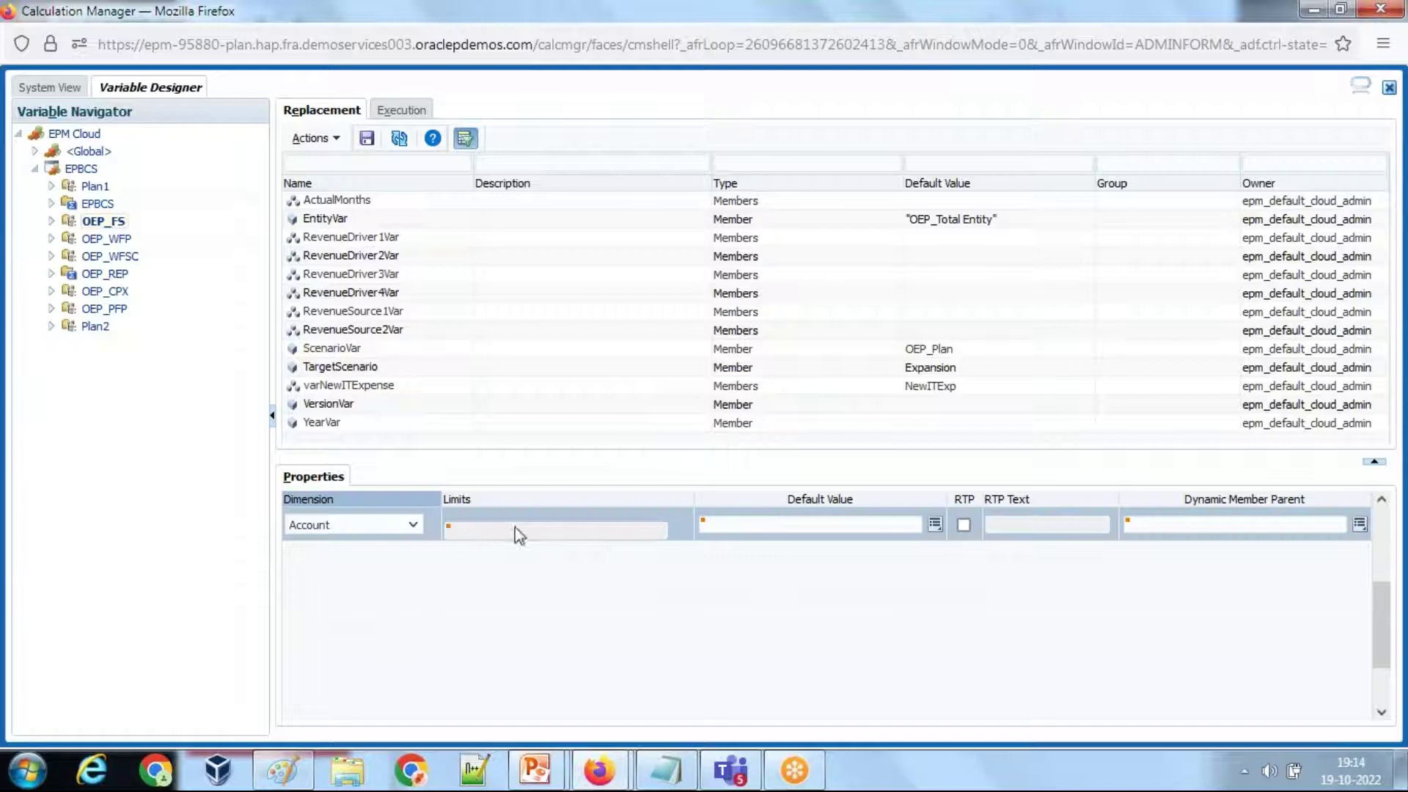
left_click(964, 524)
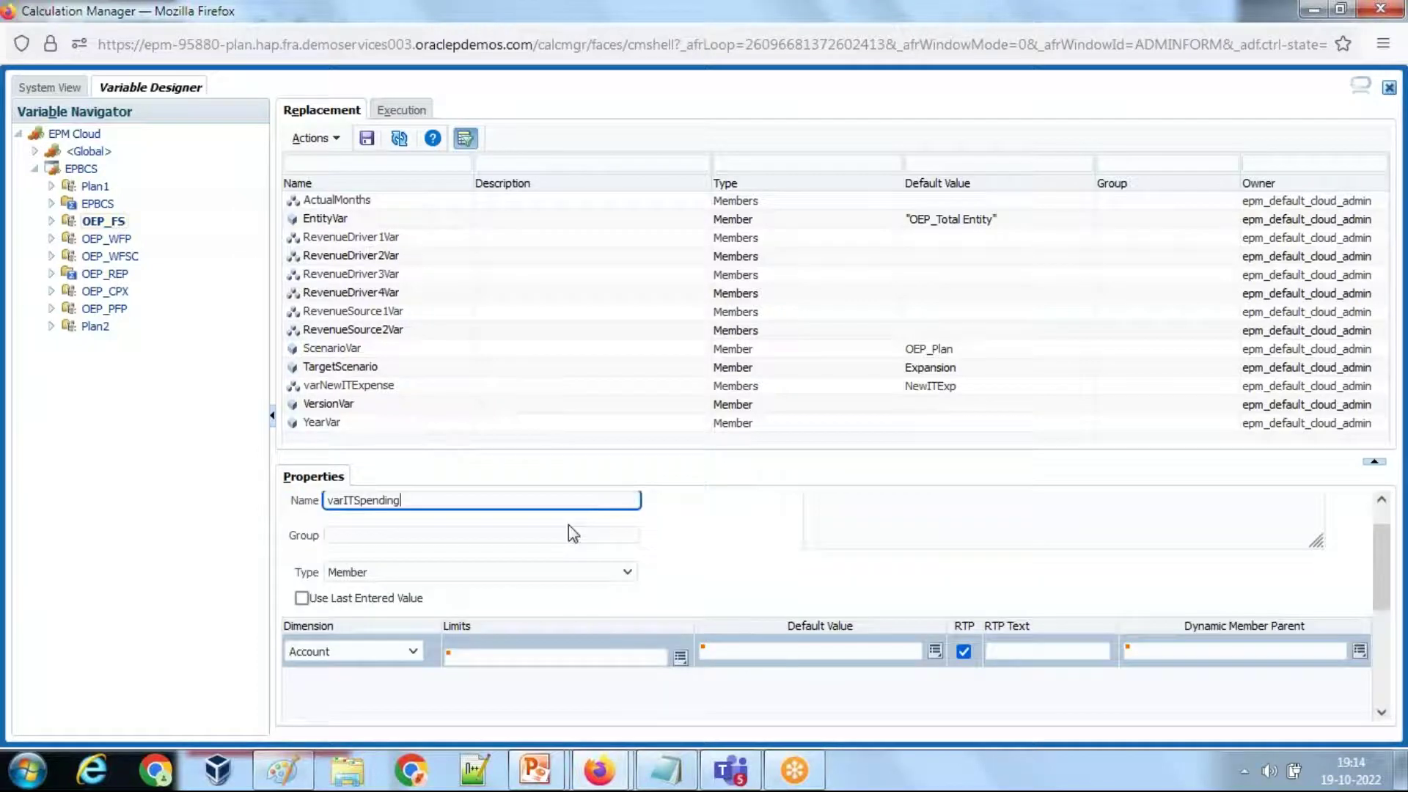
left_click(528, 654)
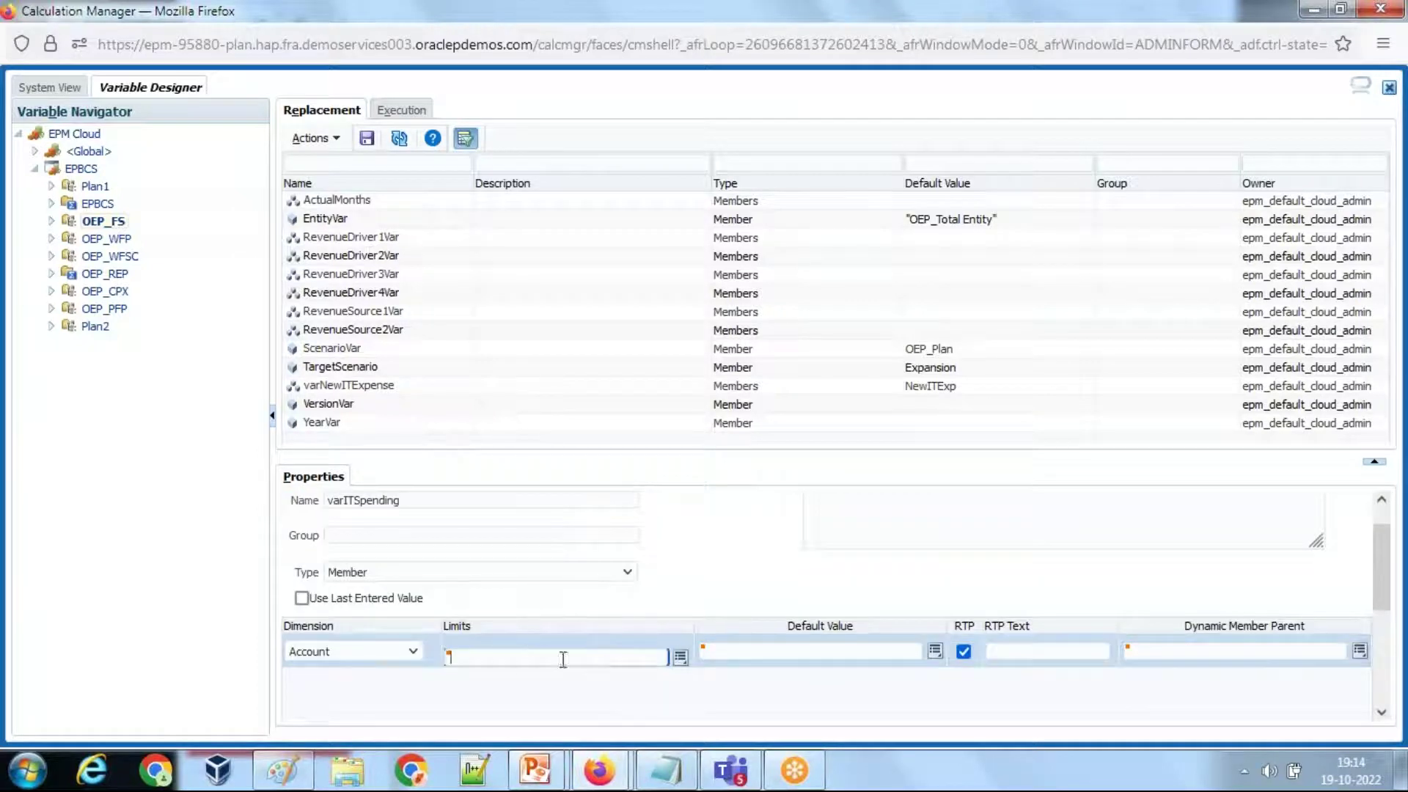
left_click(680, 659)
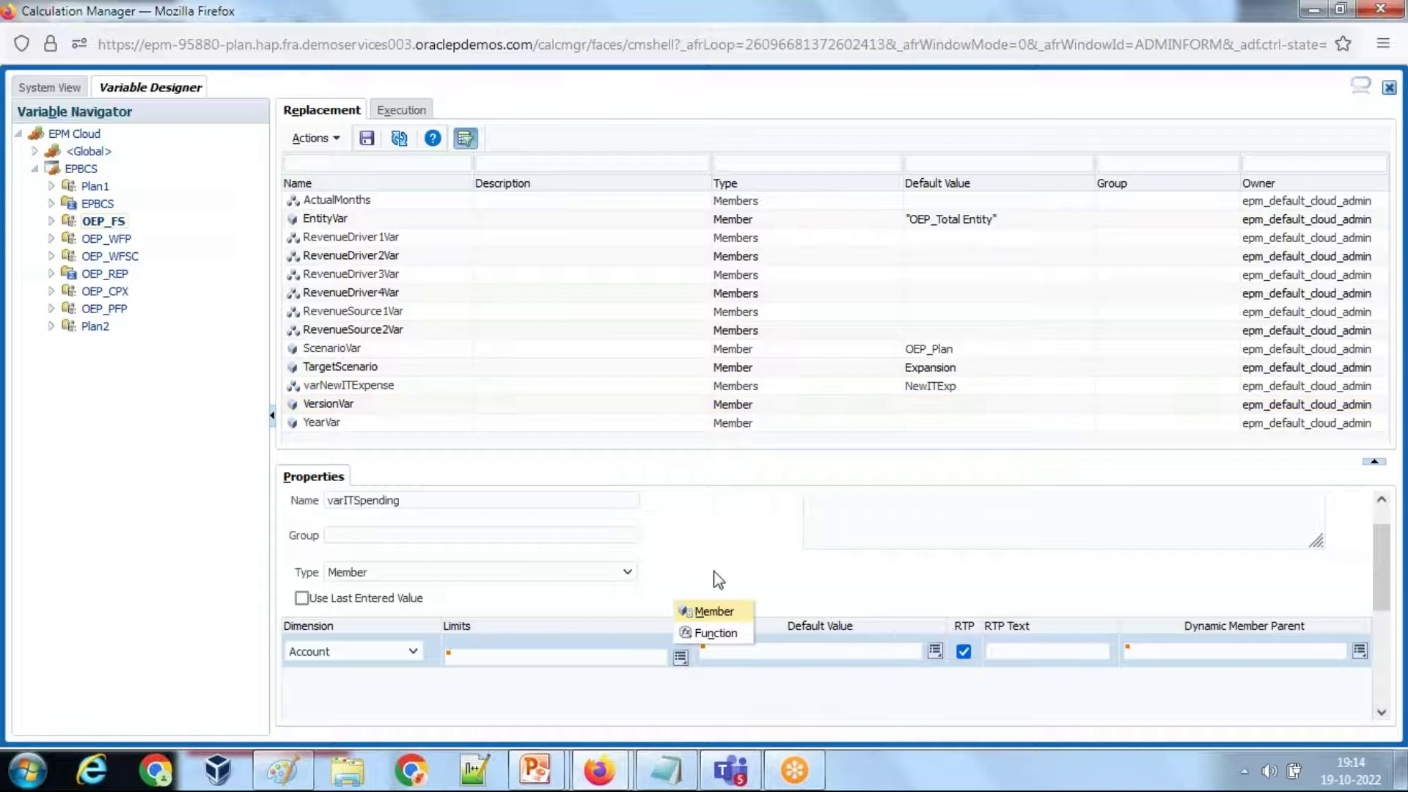
left_click(703, 636)
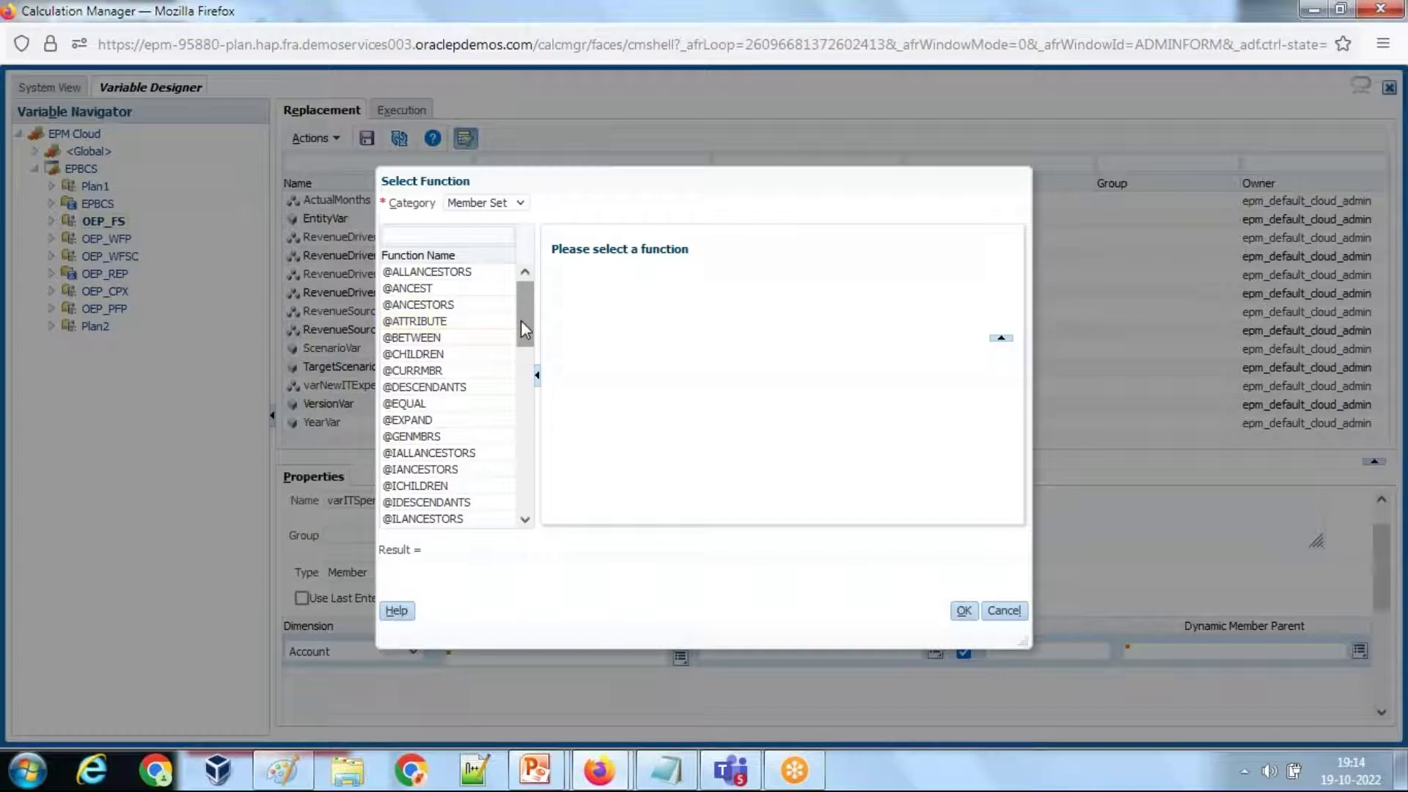
left_click_drag(520, 320, 516, 453)
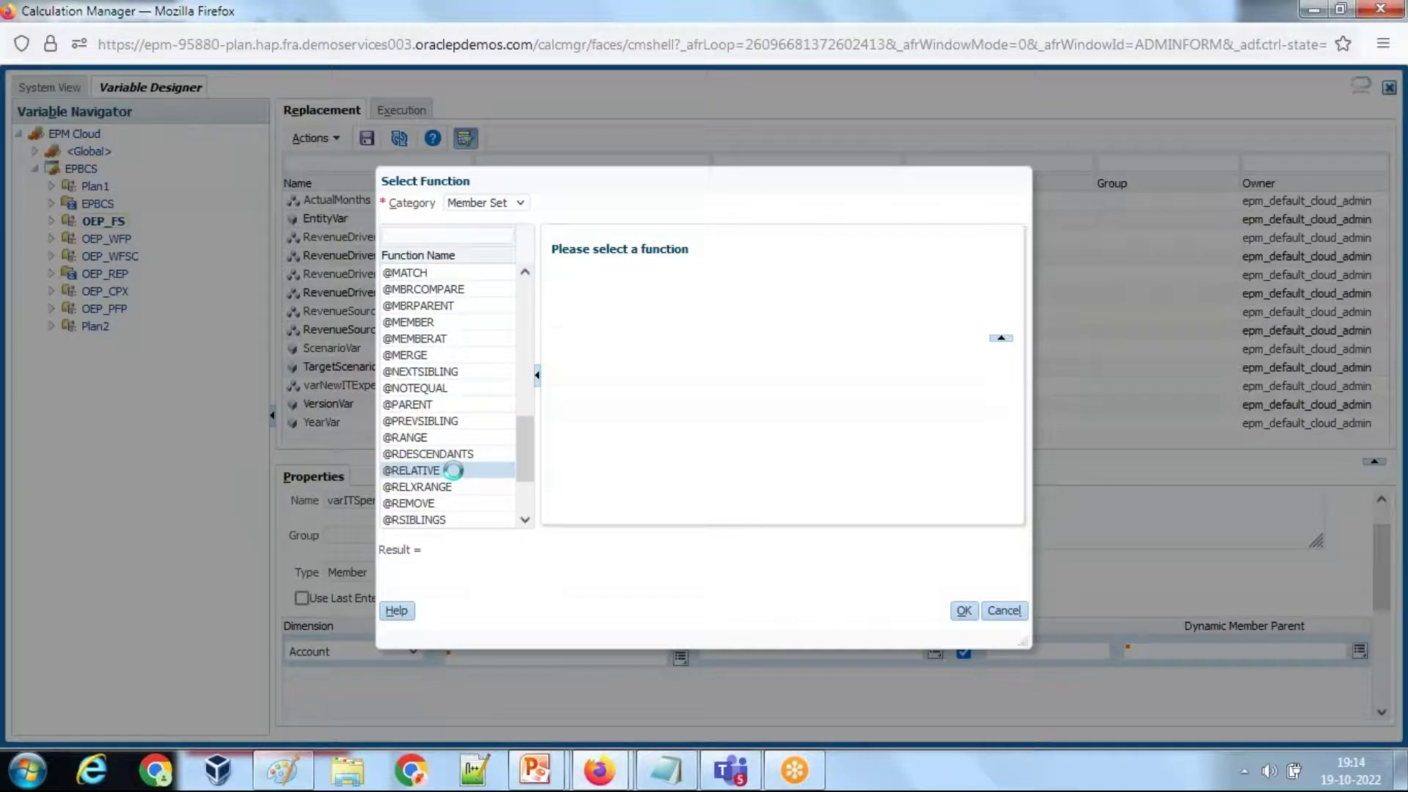
left_click(440, 470)
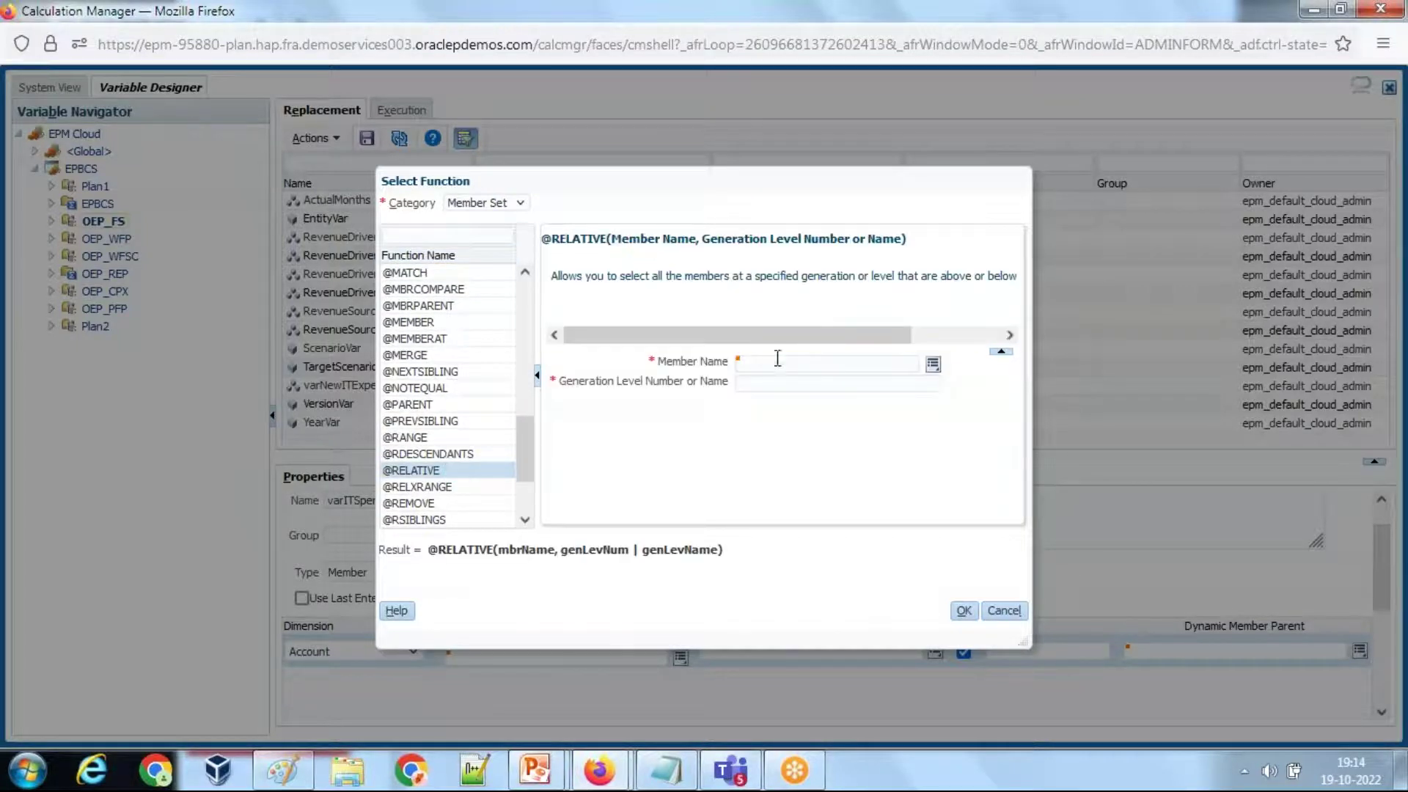
Copy the member name Total IT Spends from the ILvl0Descendants line of the Notepad notes.
left_click(667, 773)
scroll(821, 660, "up", 2)
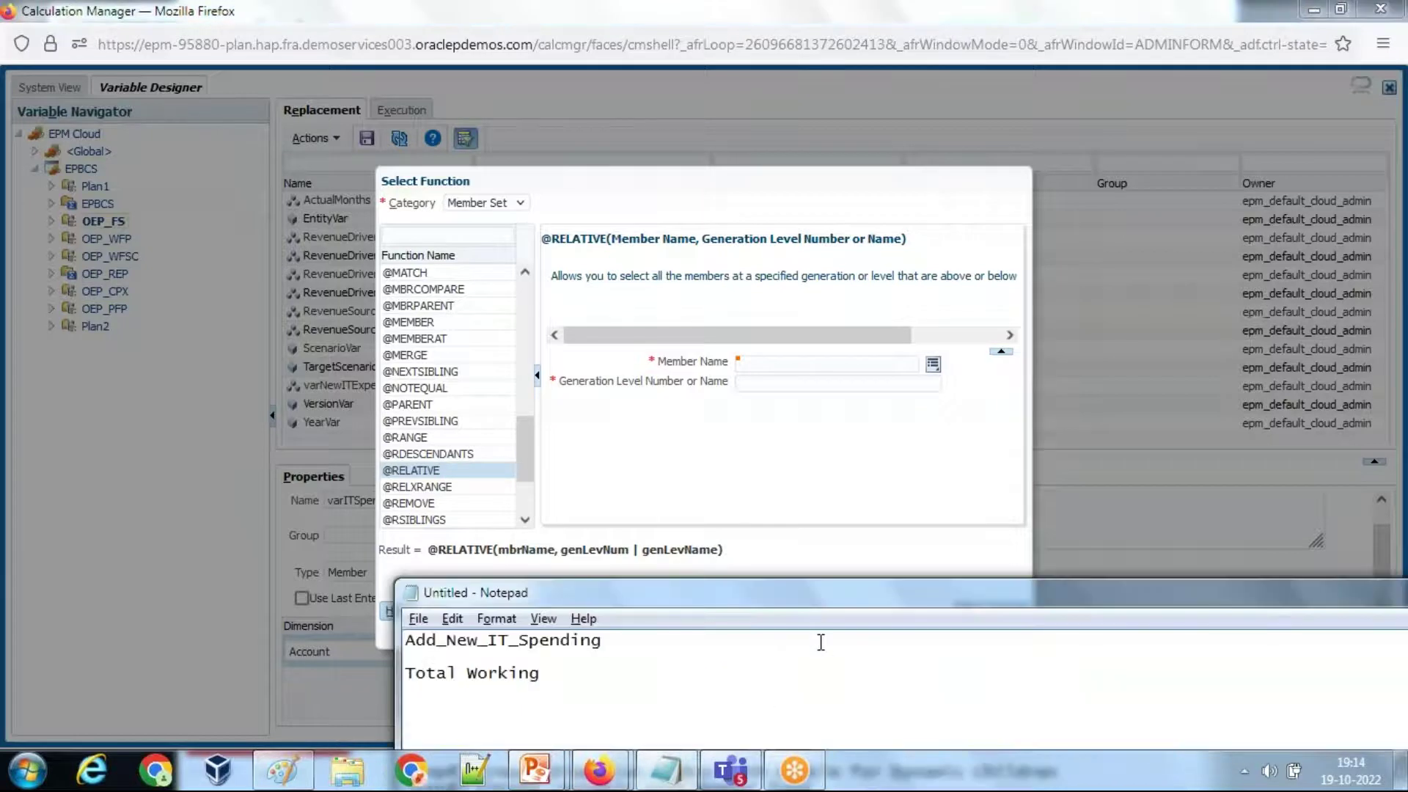
scroll(638, 669, "up", 1)
left_click_drag(750, 640, 594, 639)
key("ctrl+c")
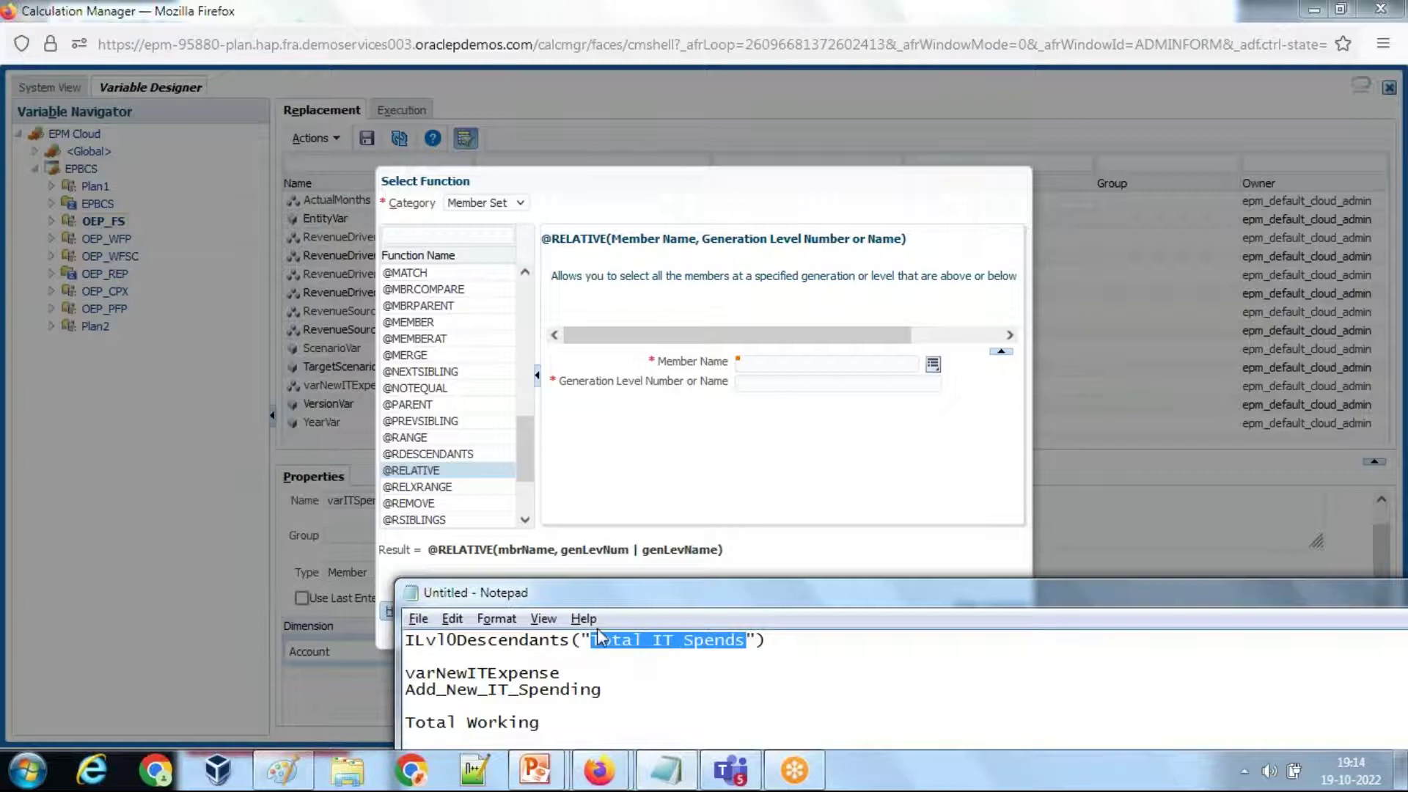
left_click(798, 365)
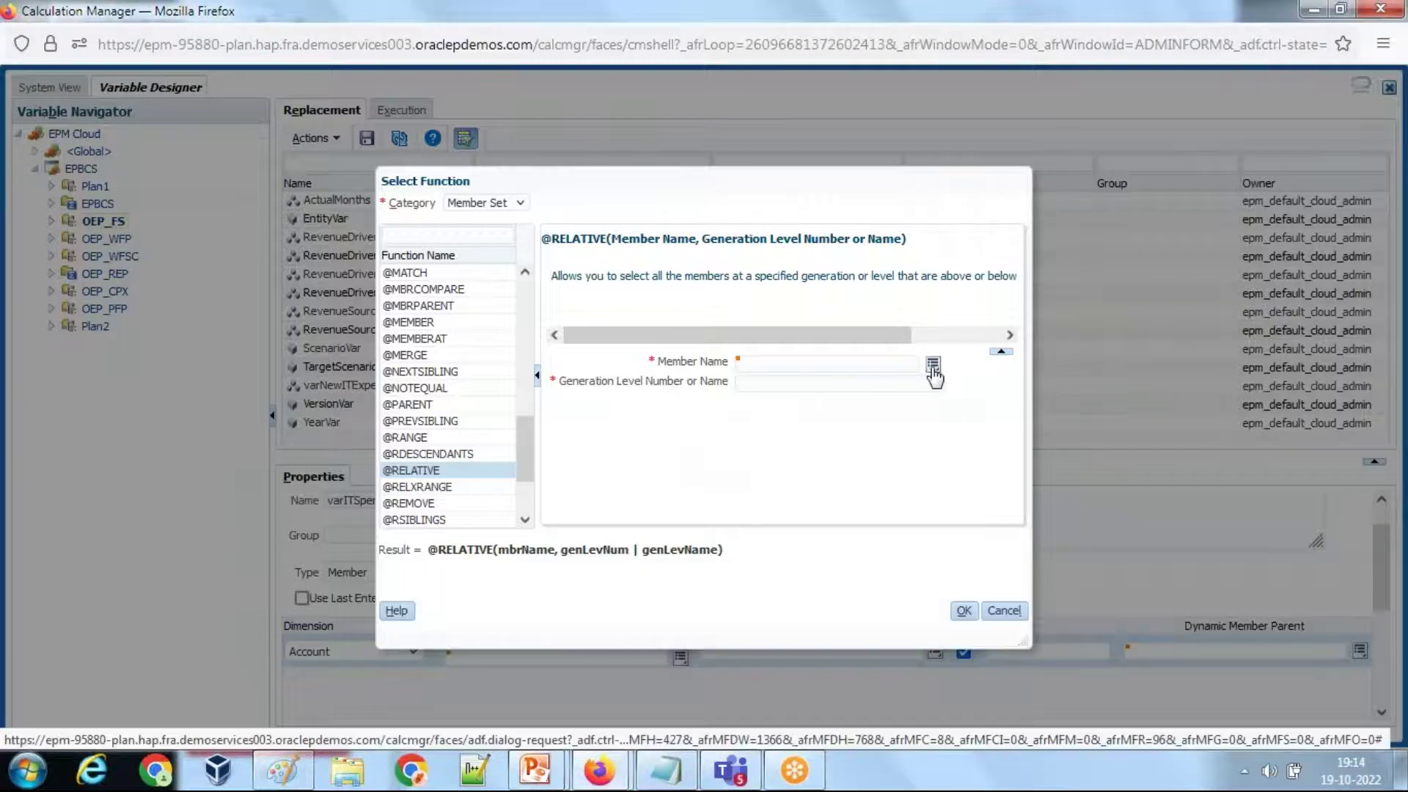
left_click(932, 369)
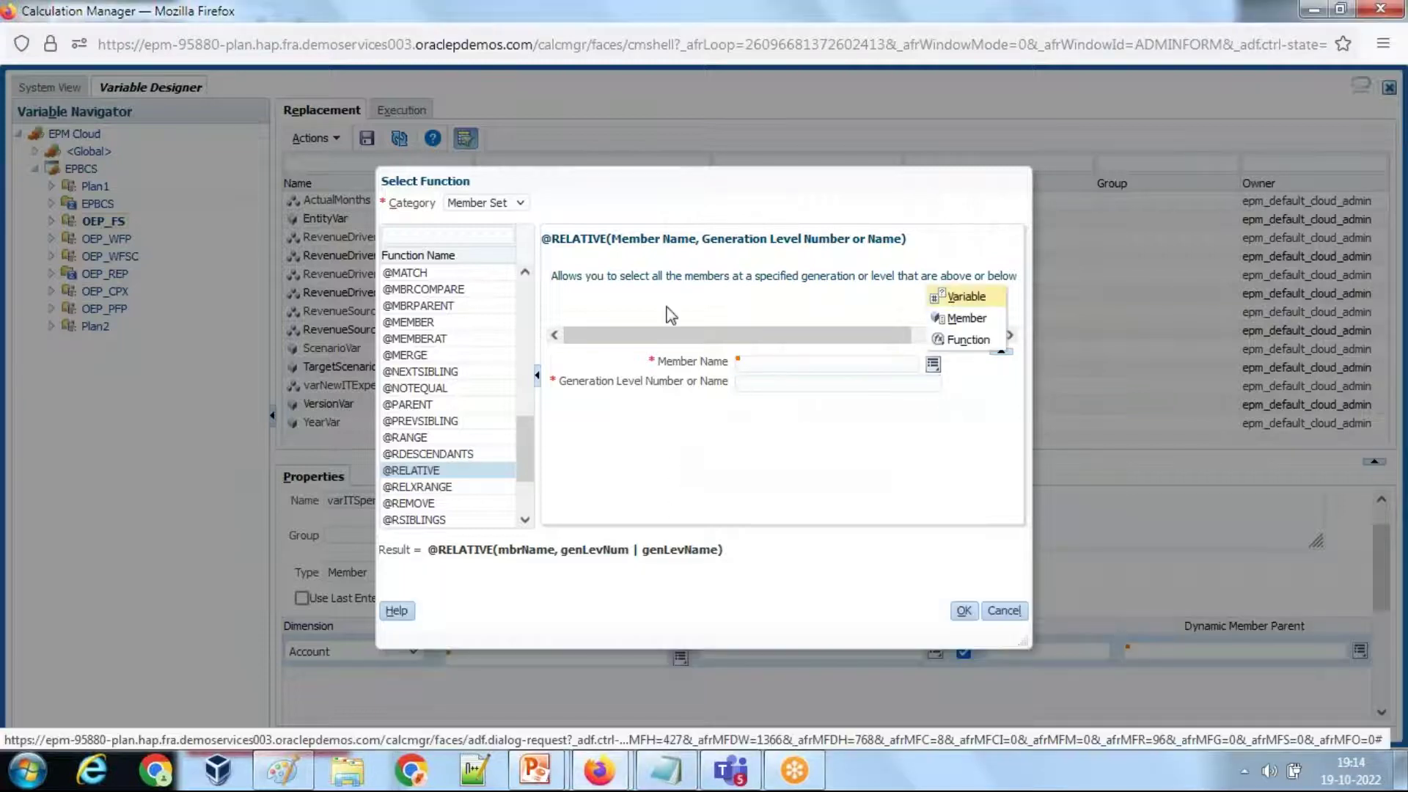
left_click(966, 318)
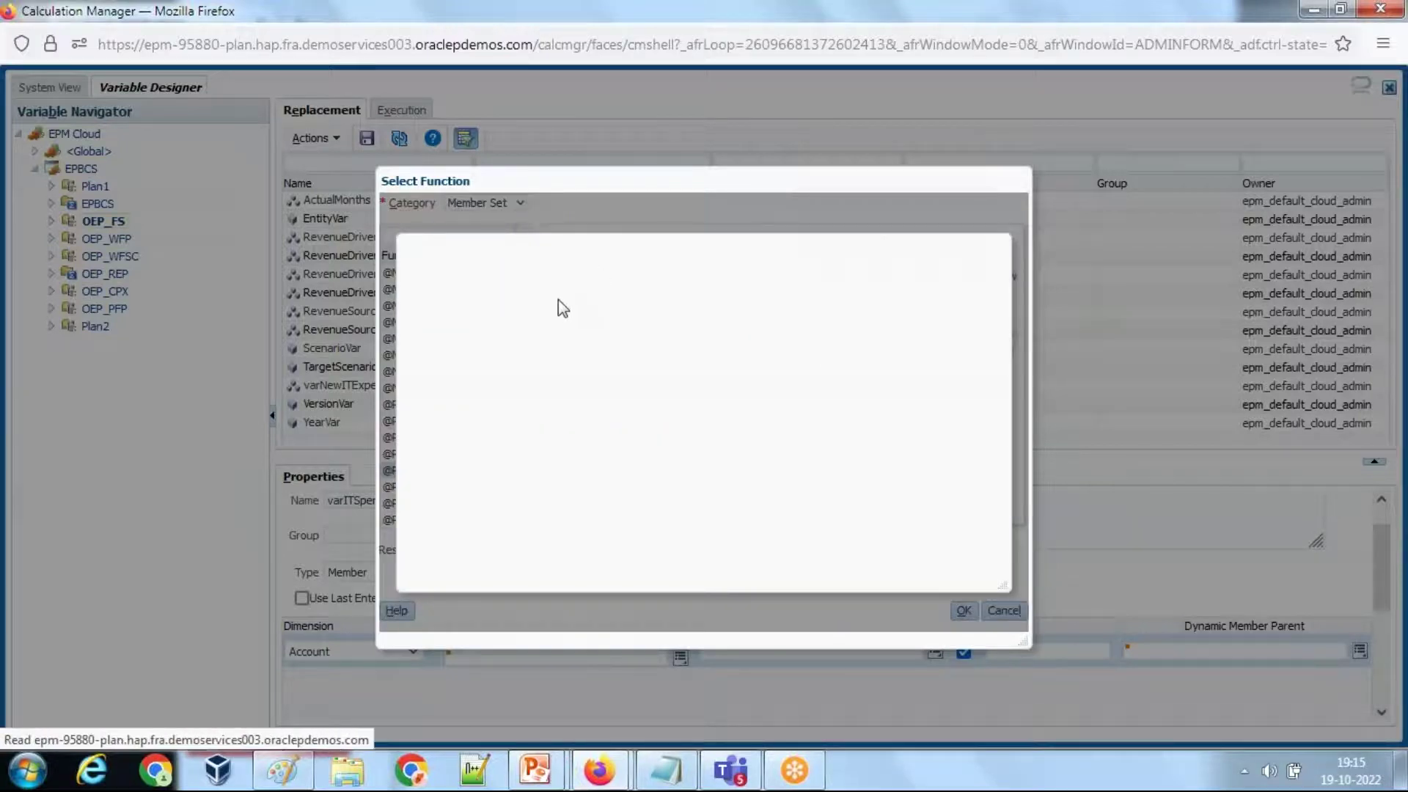
left_click(498, 298)
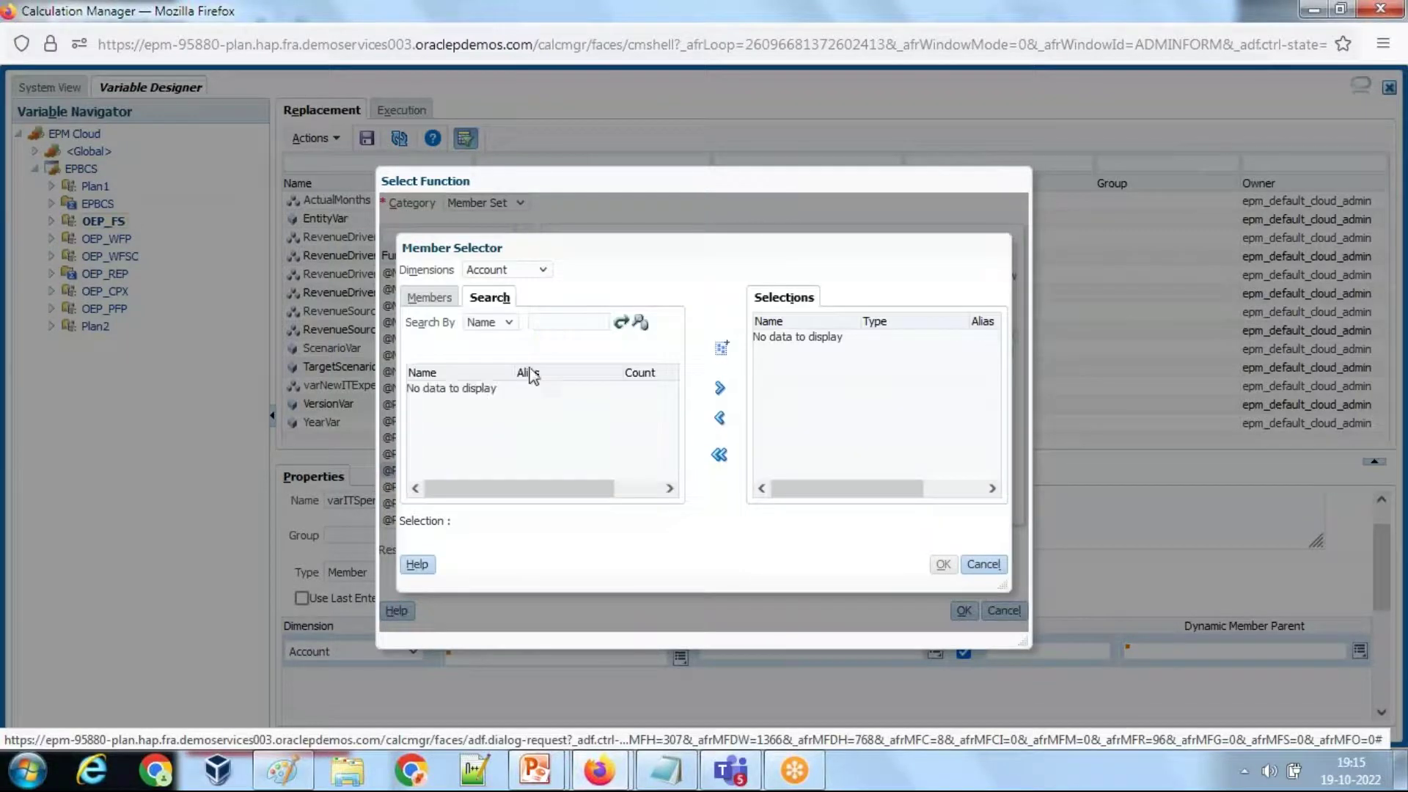
left_click(551, 322)
key("ctrl+v")
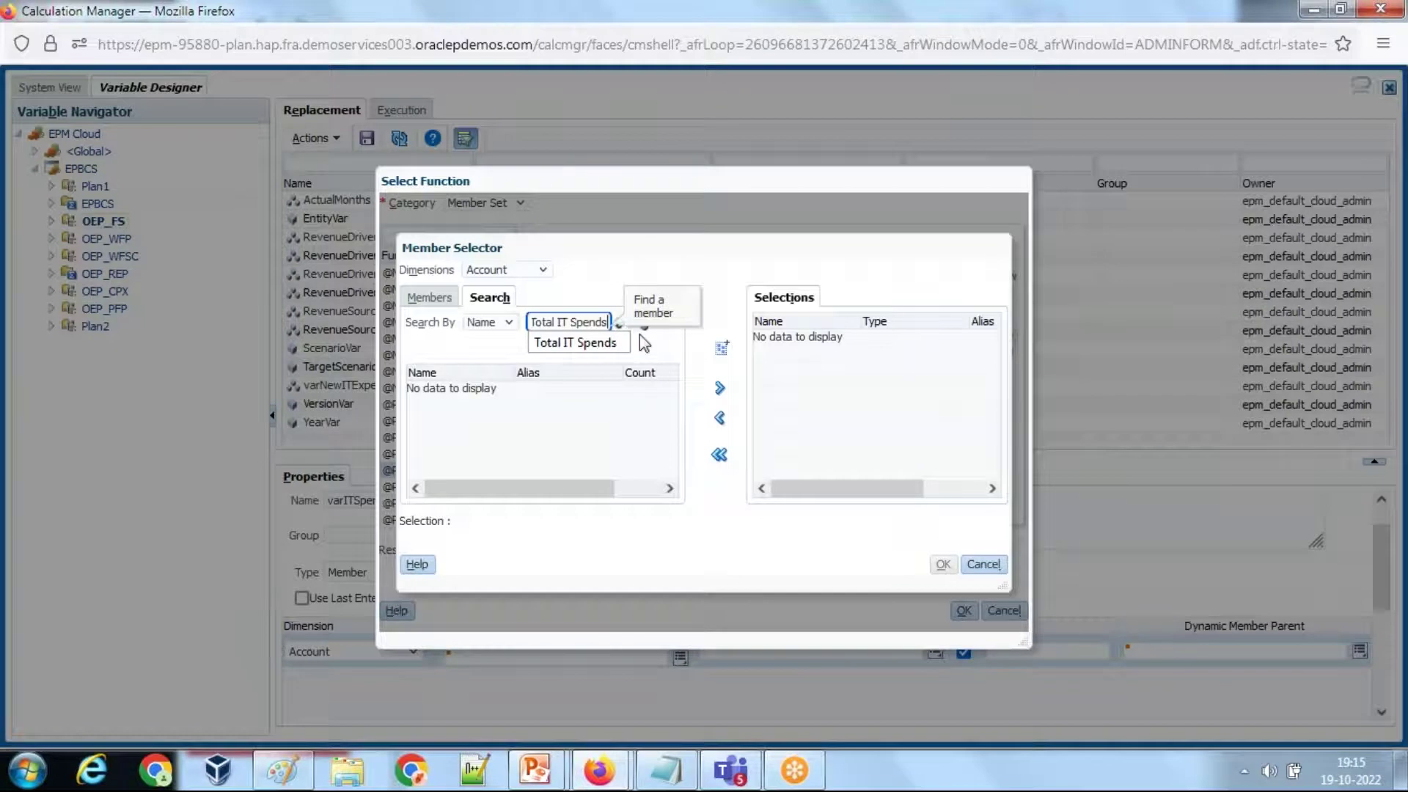
left_click(623, 323)
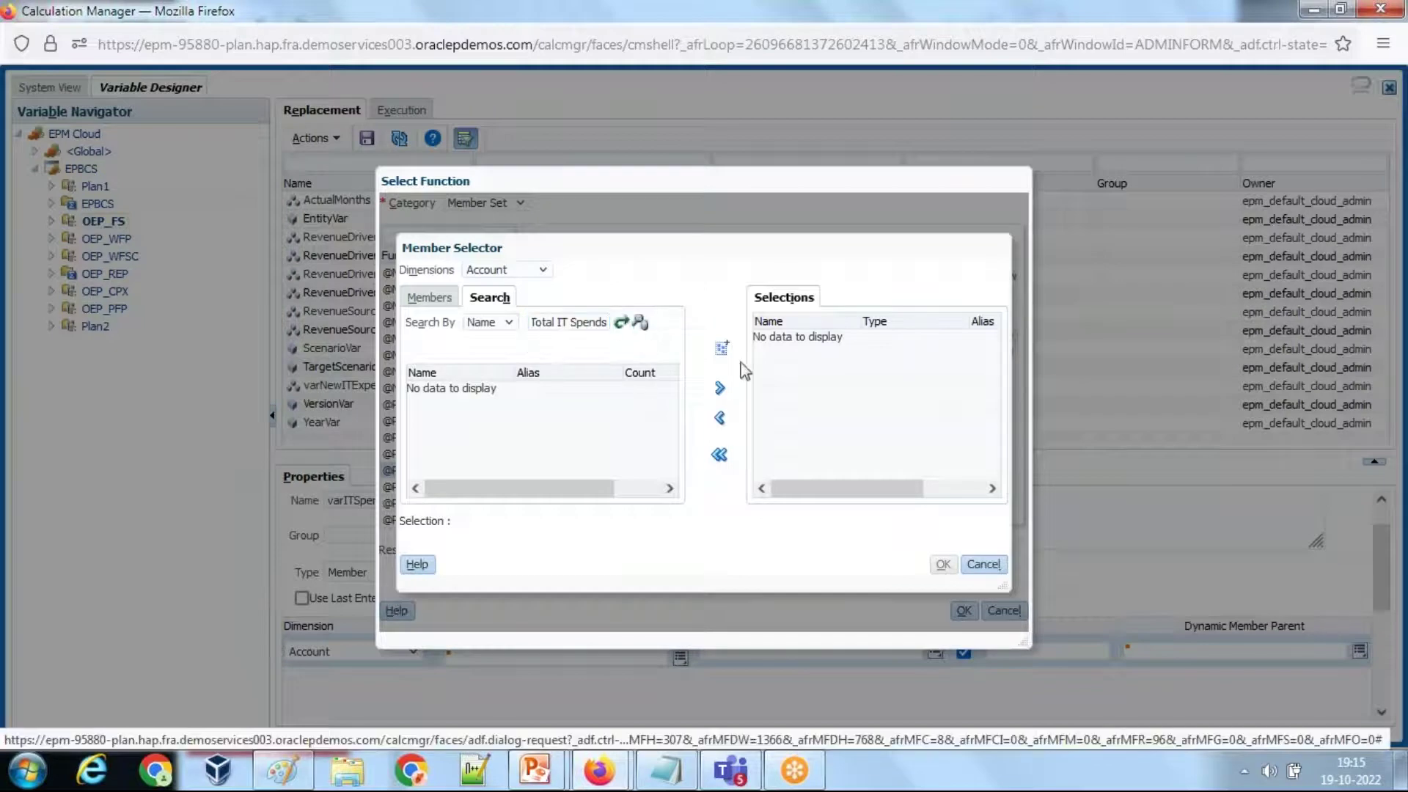
Add Total IT Spends to the selections and apply it as the function's member name.
left_click(463, 389)
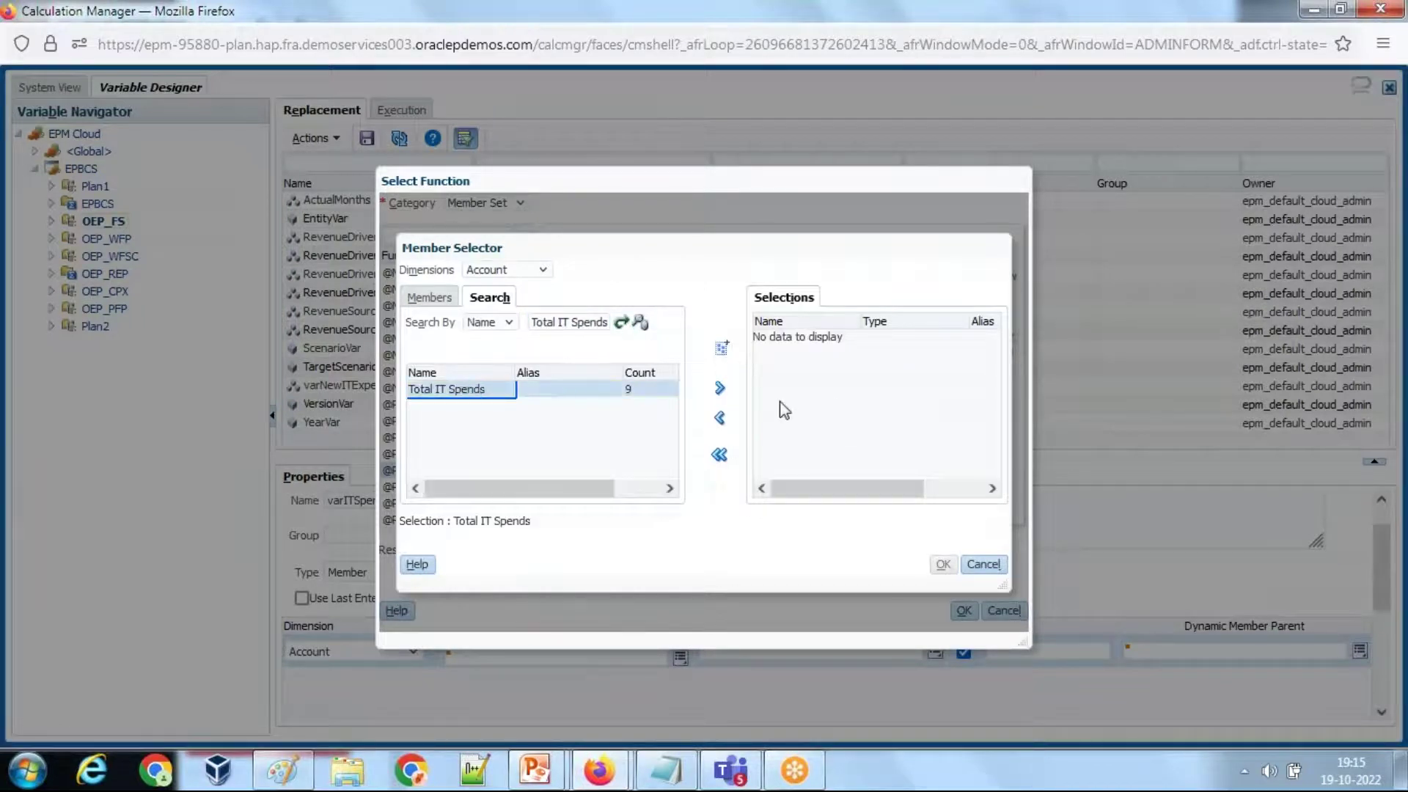
left_click(720, 388)
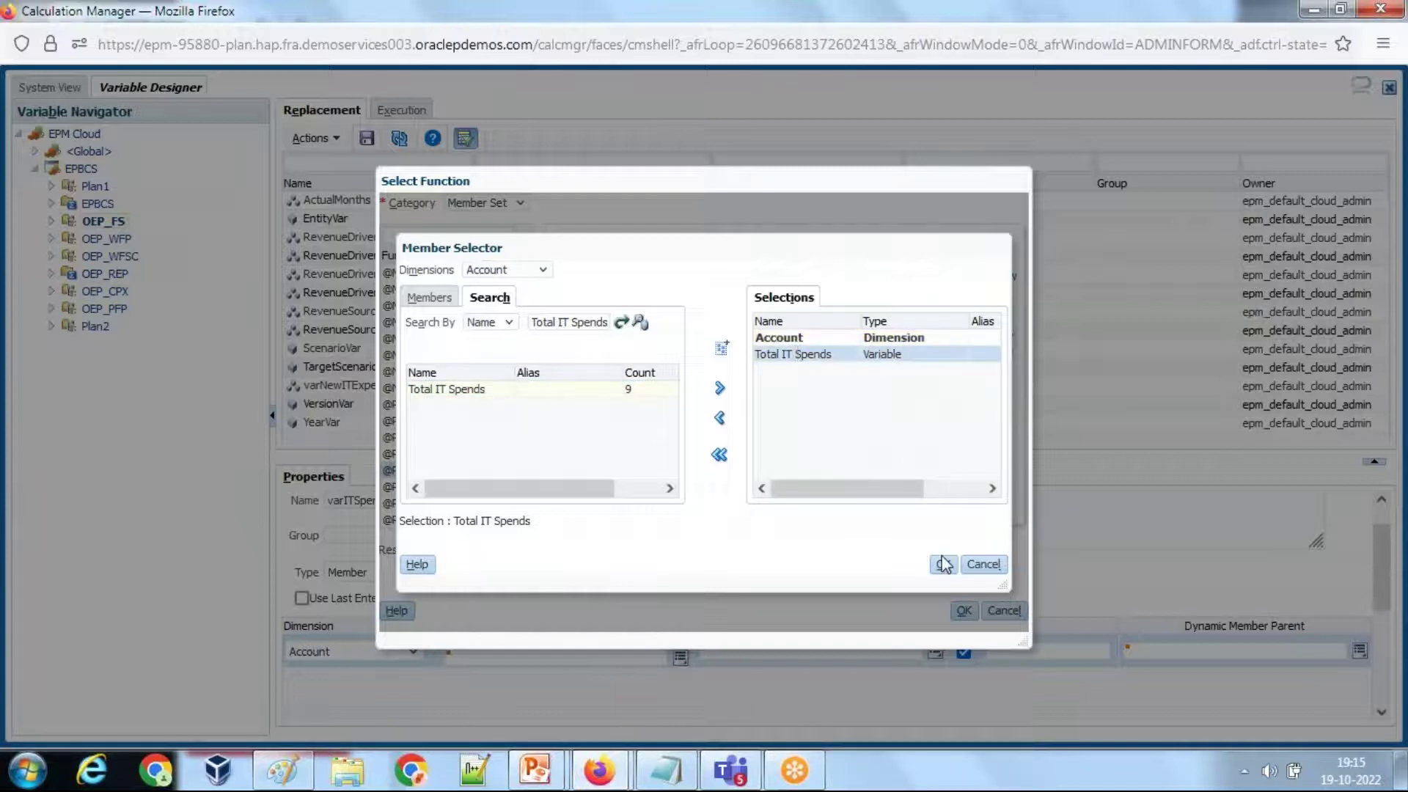
left_click(943, 564)
left_click(756, 381)
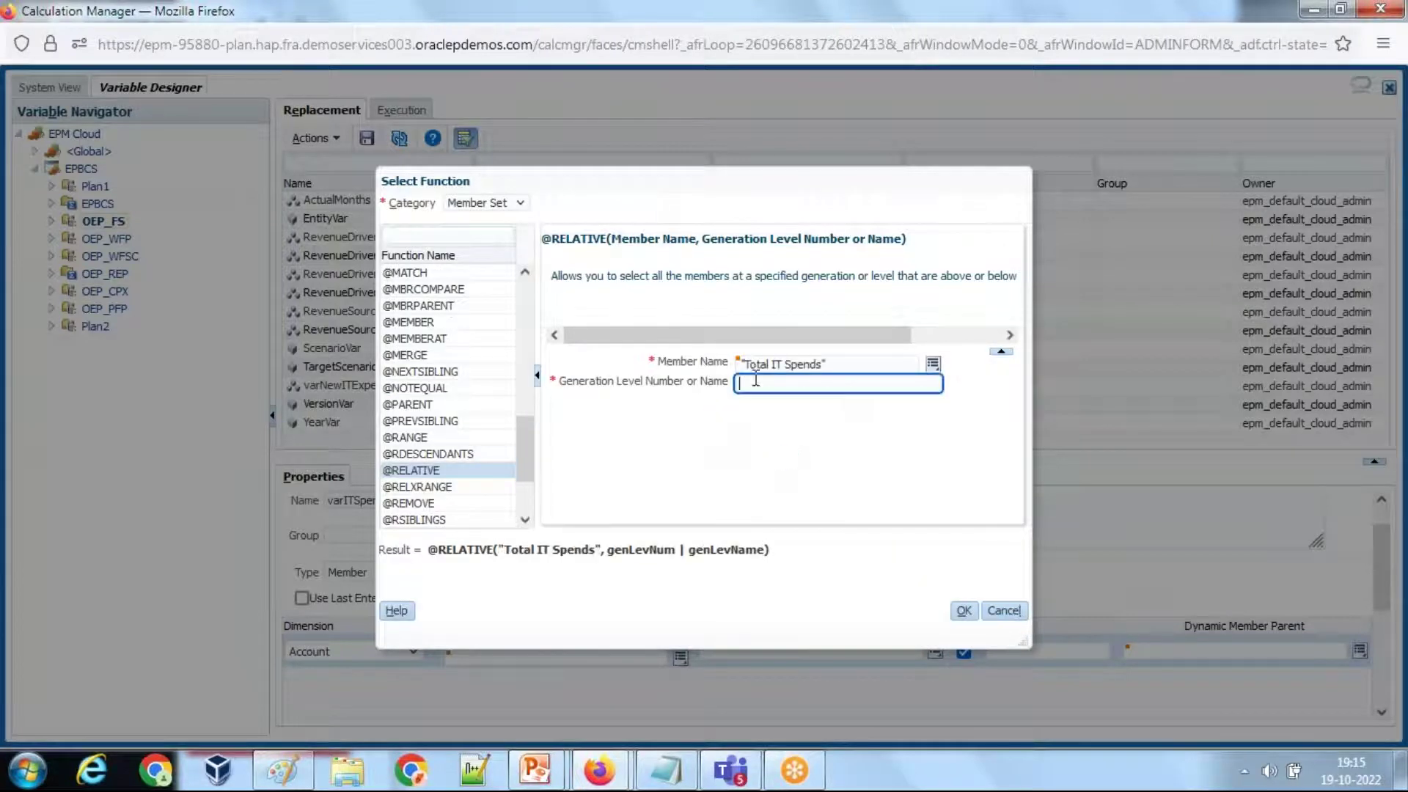
type("0")
left_click(963, 612)
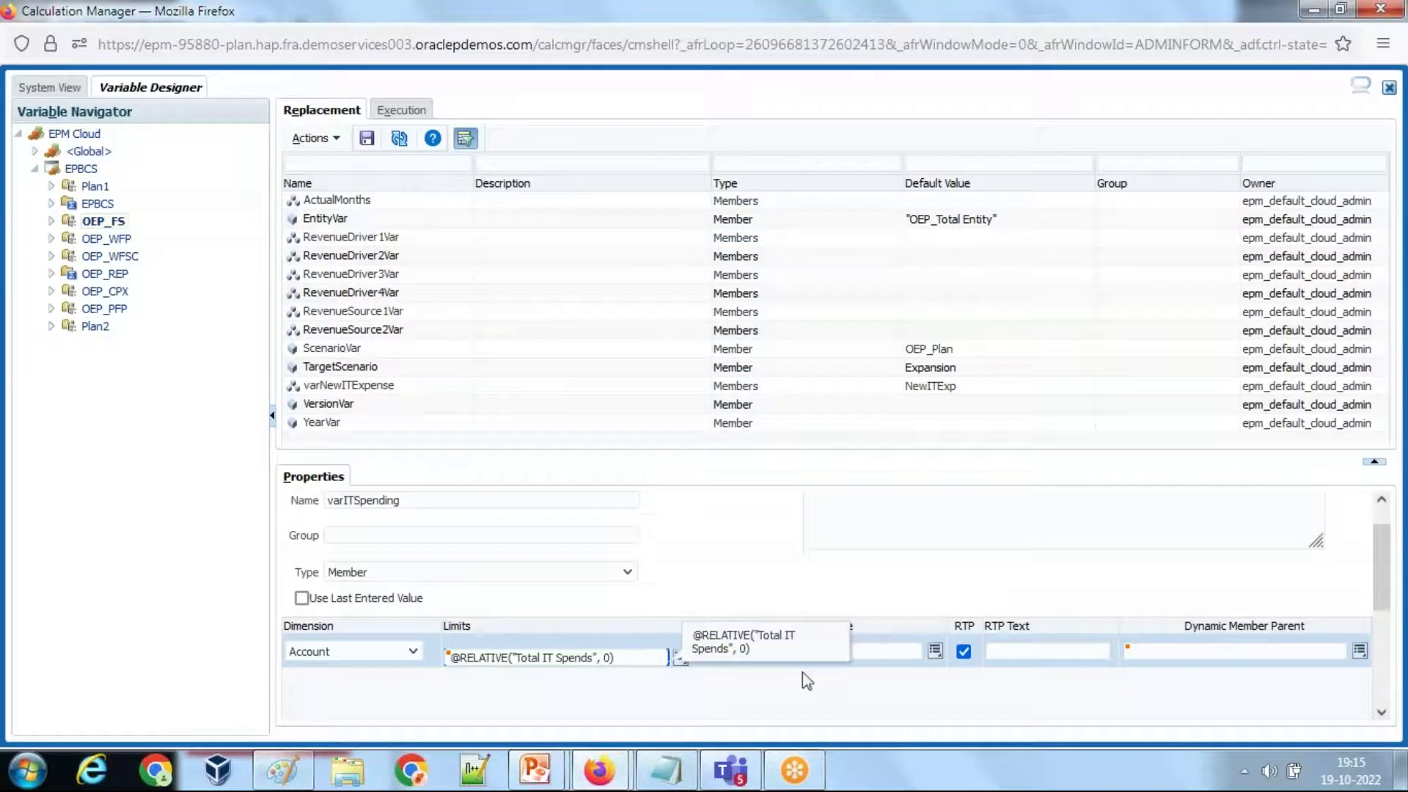
Set the runtime prompt text of varITSpending to New IT Spending and consult the Notepad notes for the parent member name.
left_click(892, 651)
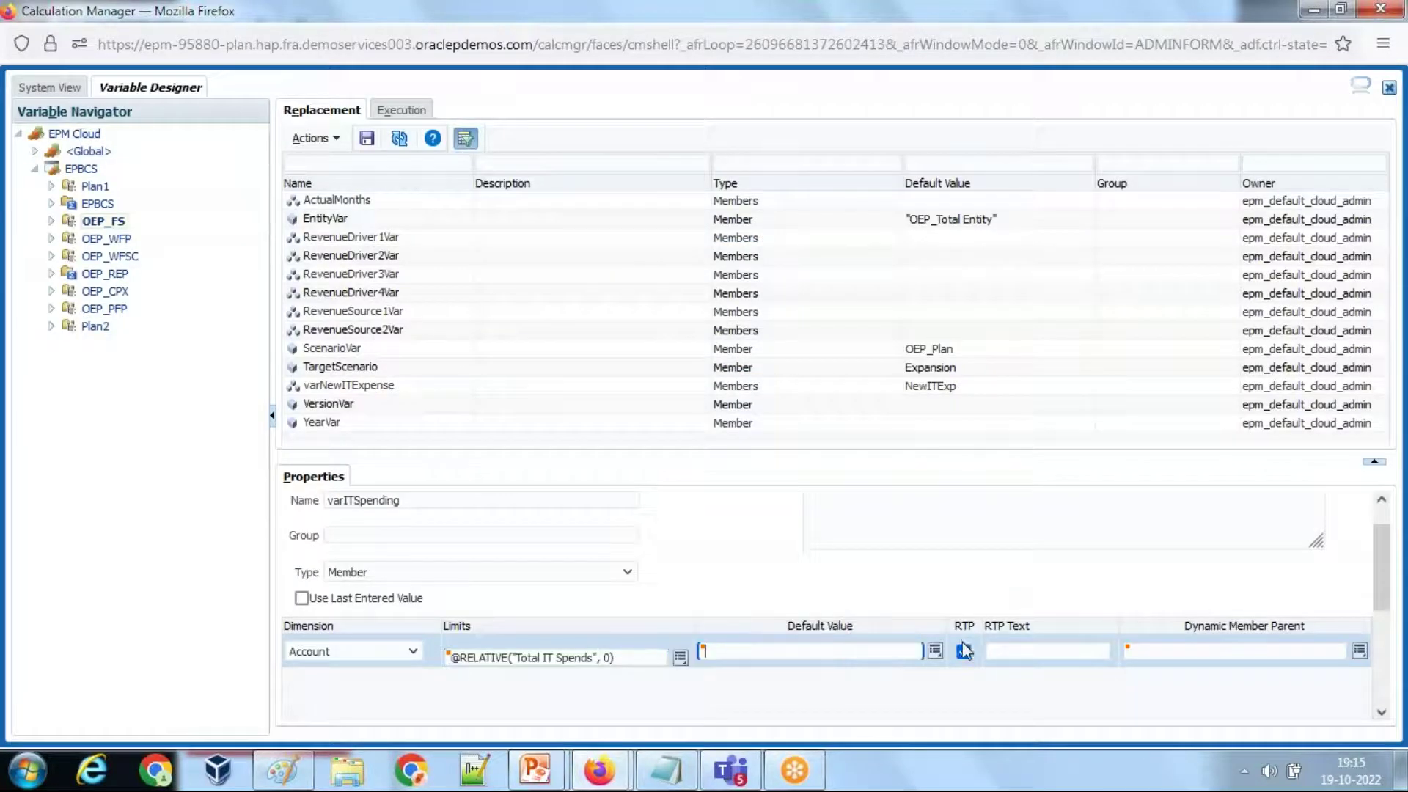
left_click(1009, 655)
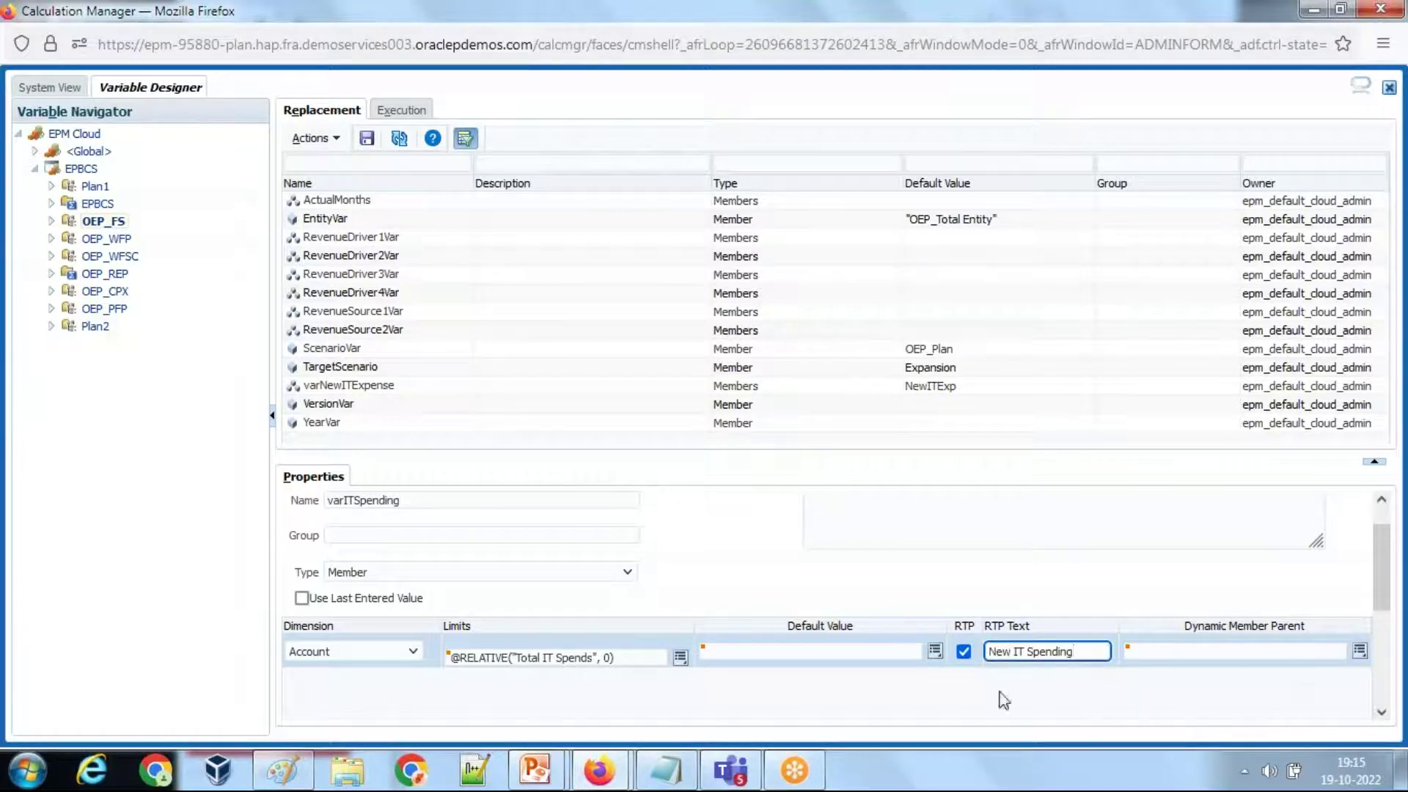
left_click(667, 783)
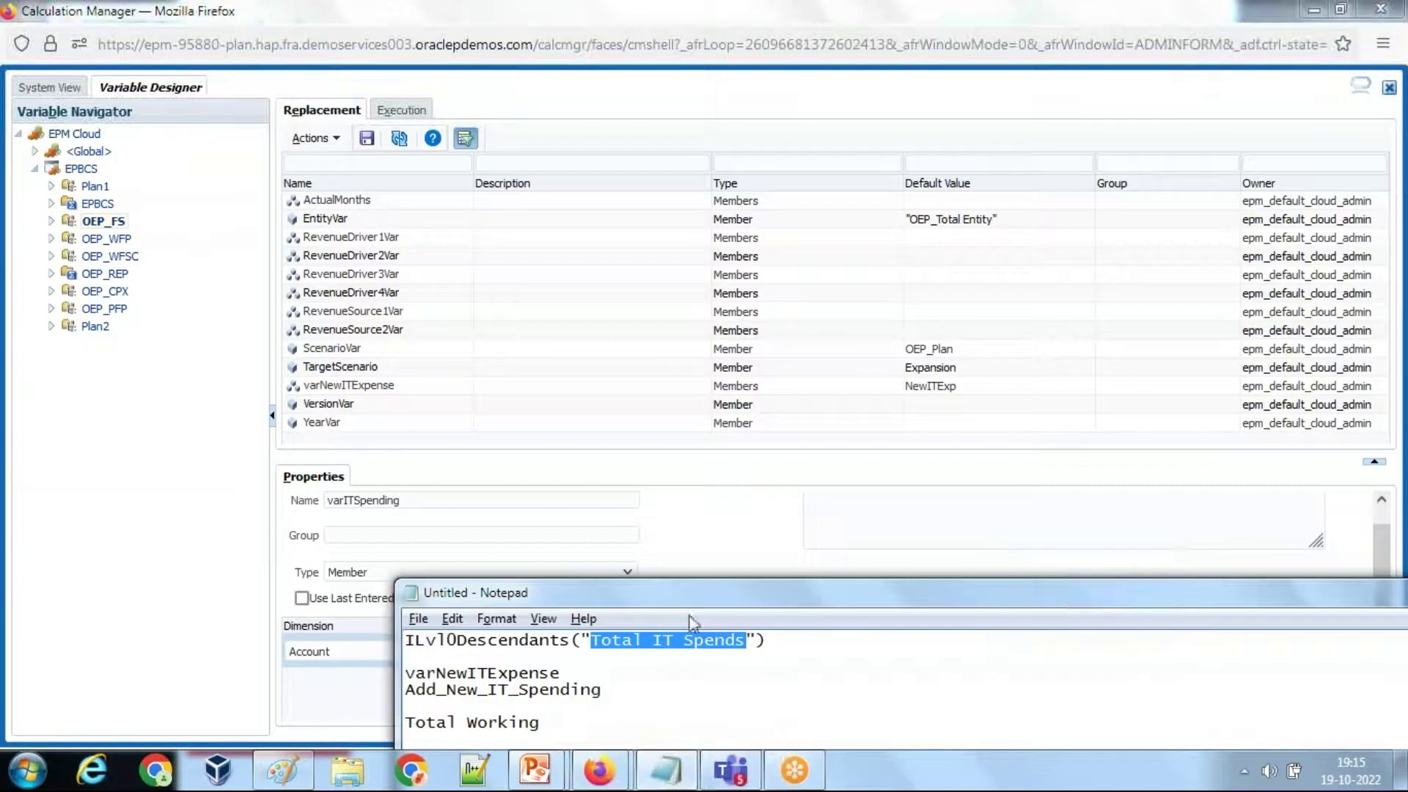
key("alt+Tab")
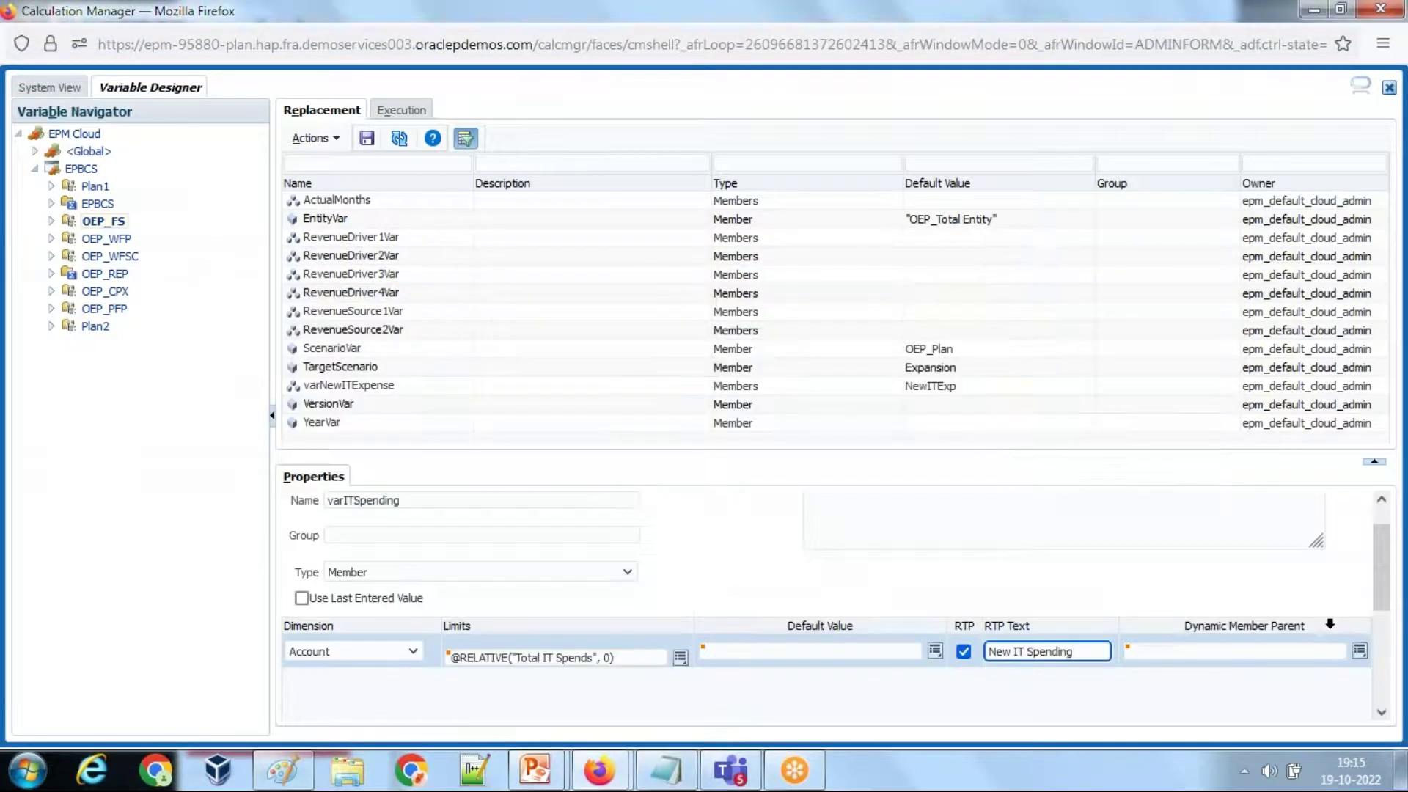
Set the variable's Dynamic Member Parent to Total IT Spends, found with a name search in the Account dimension.
left_click(1359, 651)
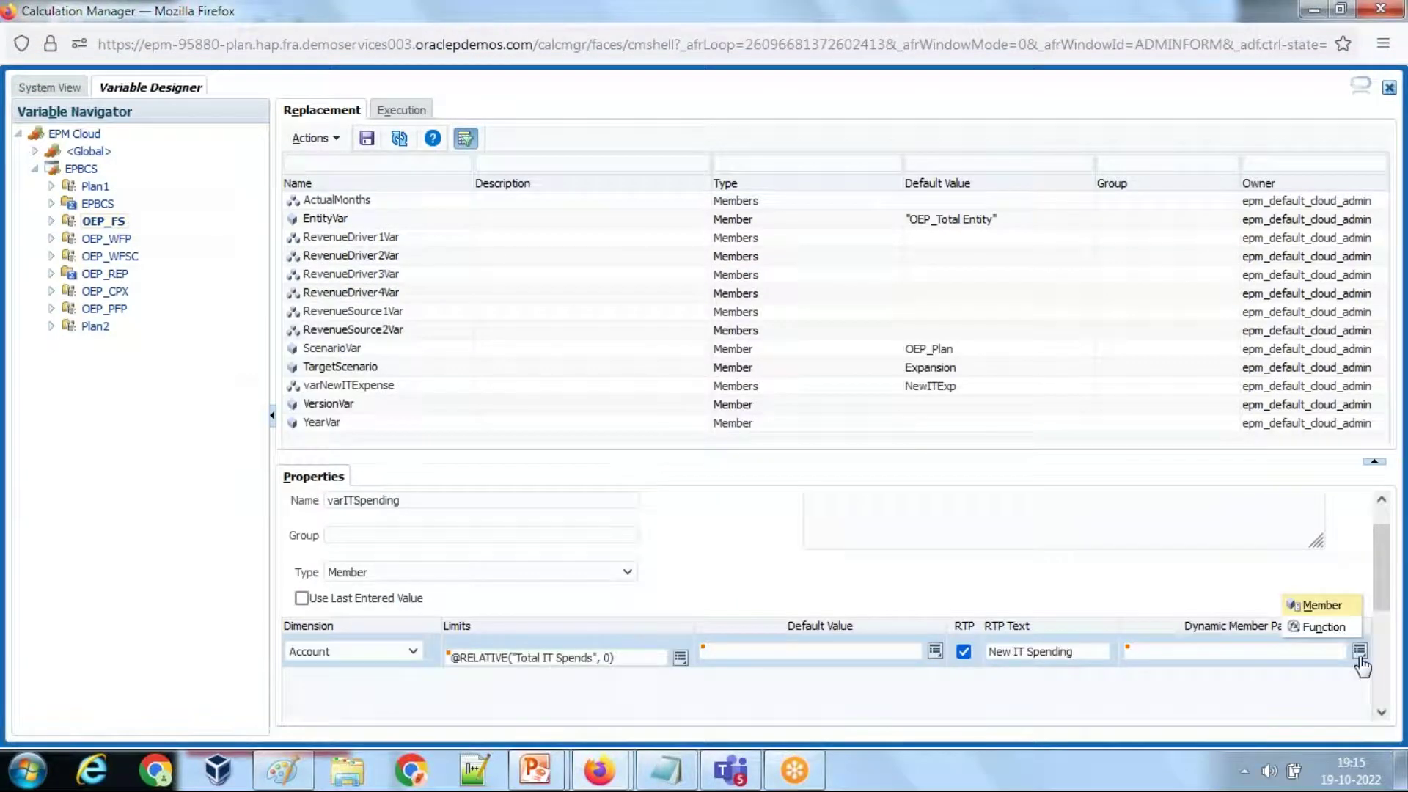
left_click(1340, 605)
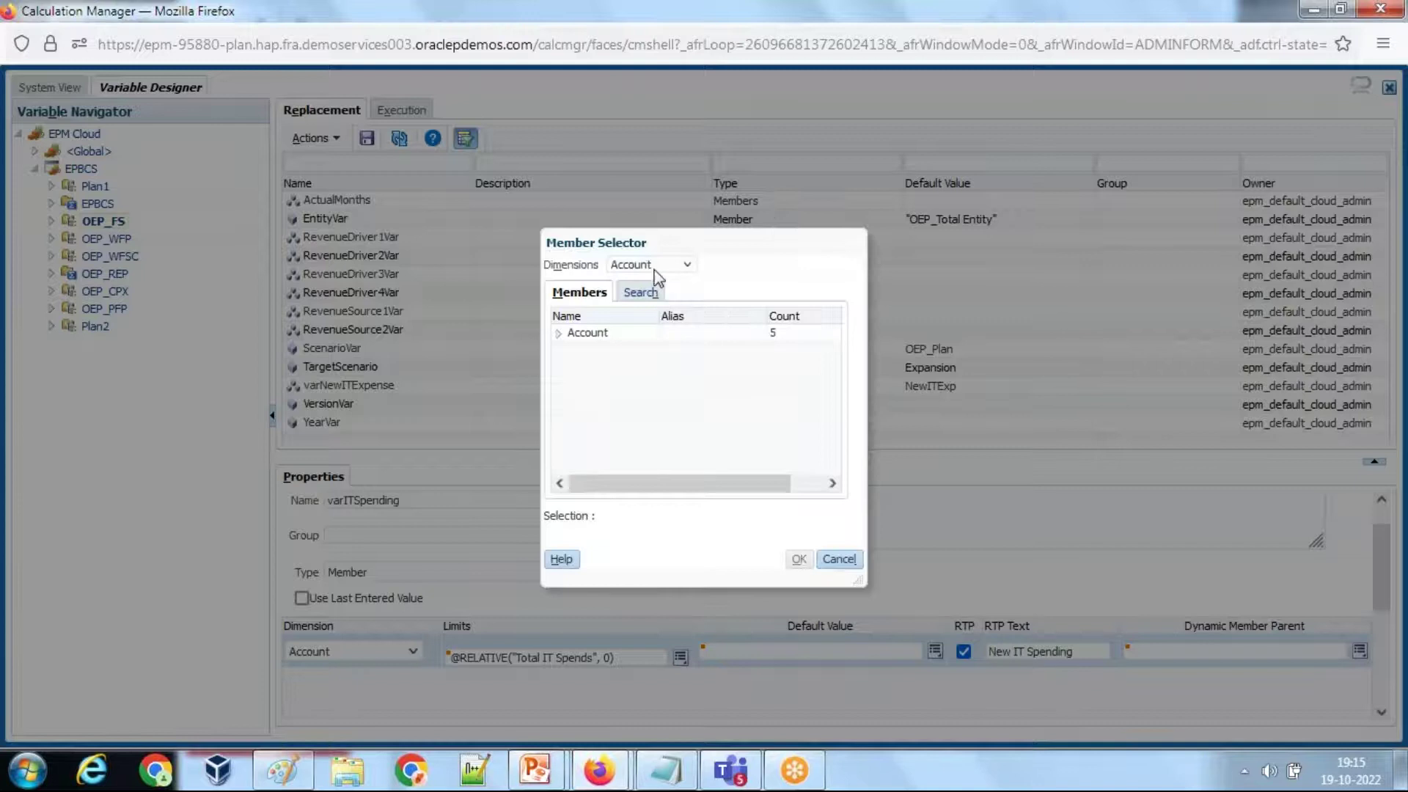
left_click(643, 293)
left_click(669, 320)
key("ctrl+v")
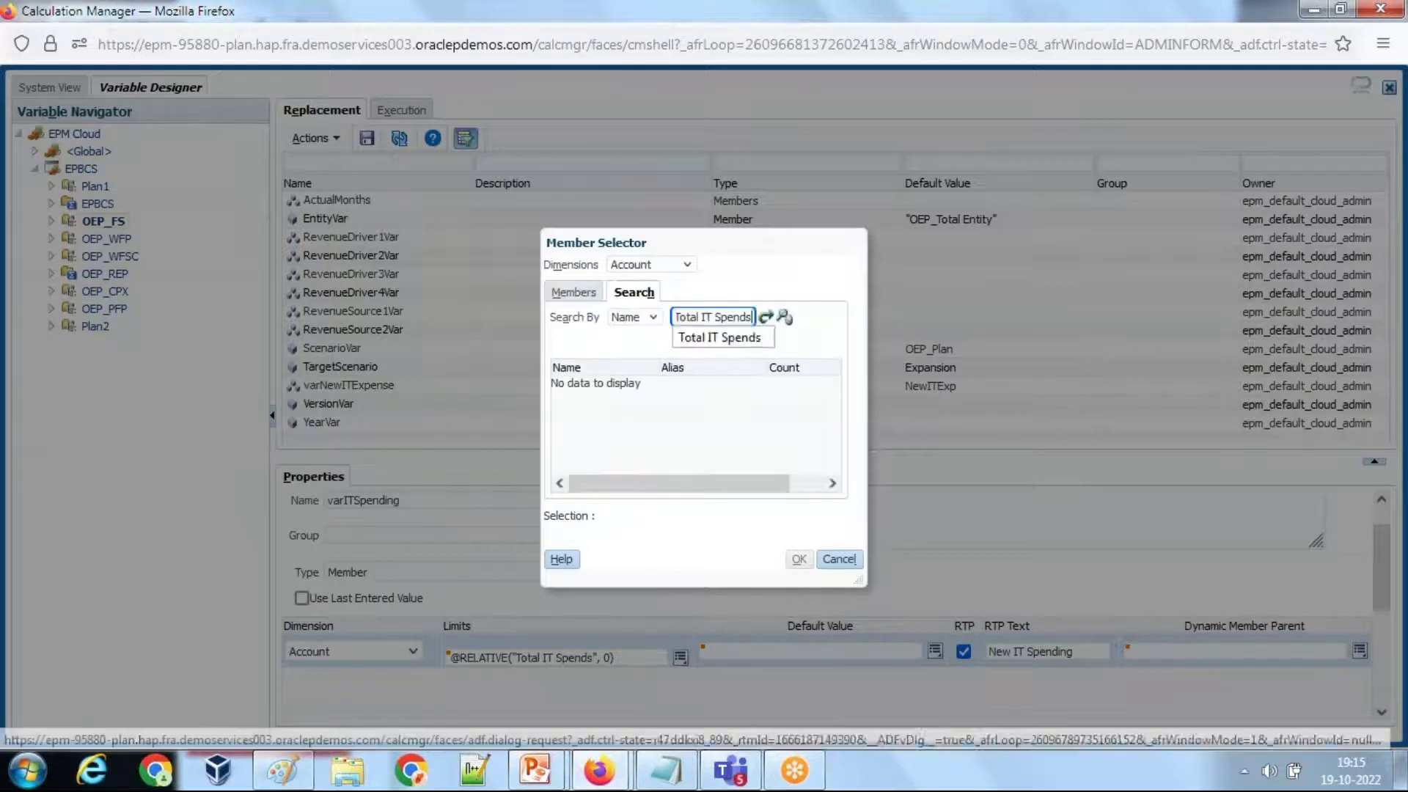
left_click(733, 337)
left_click(767, 317)
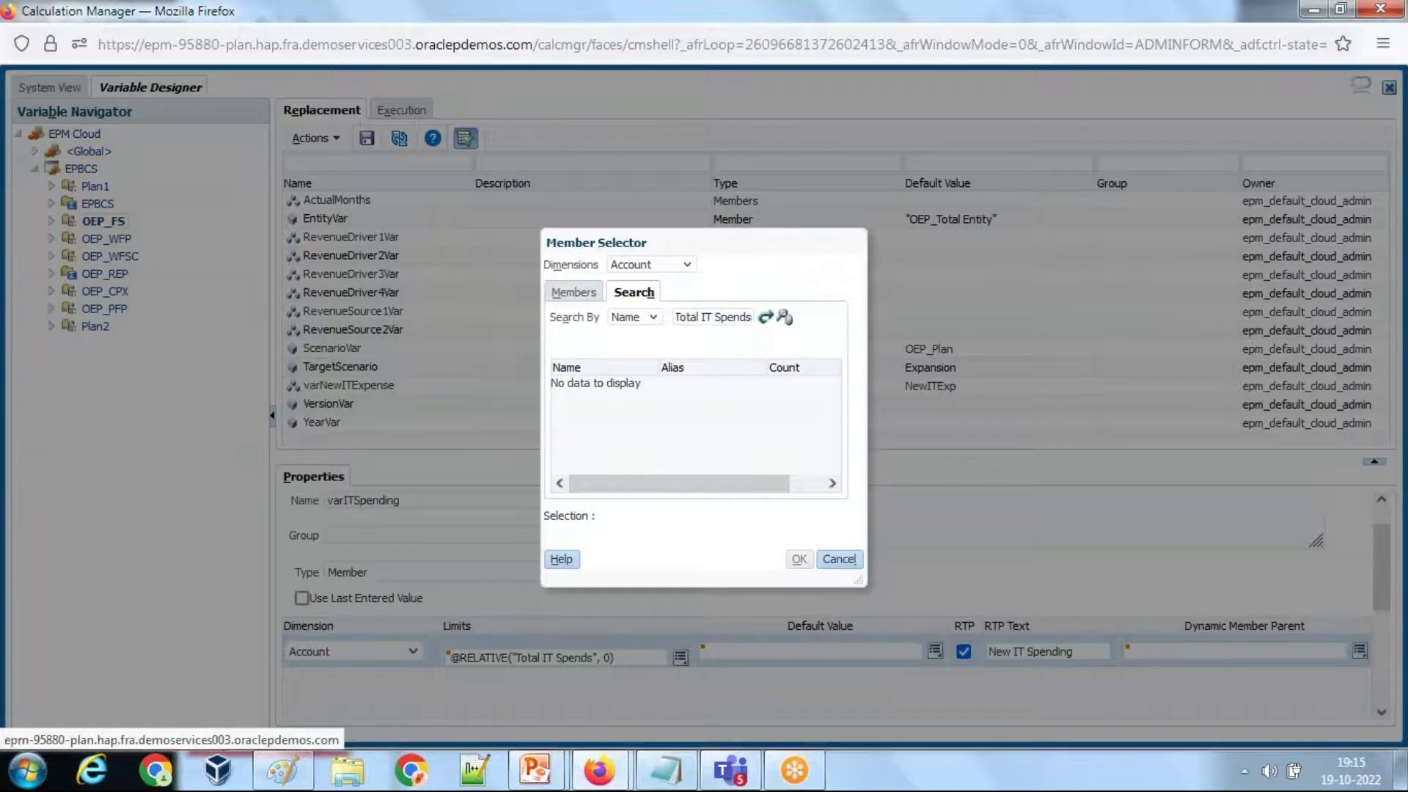
left_click(637, 383)
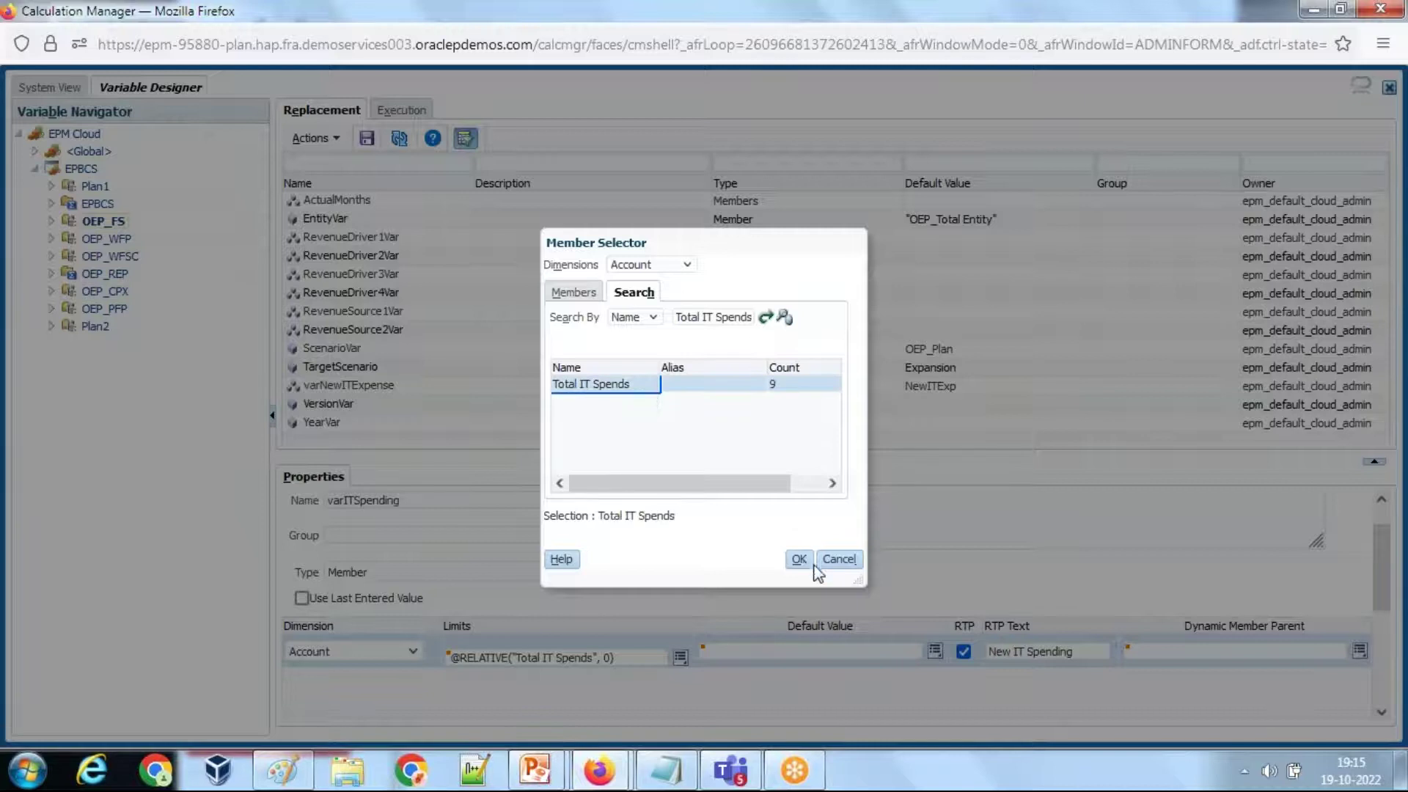
left_click(798, 559)
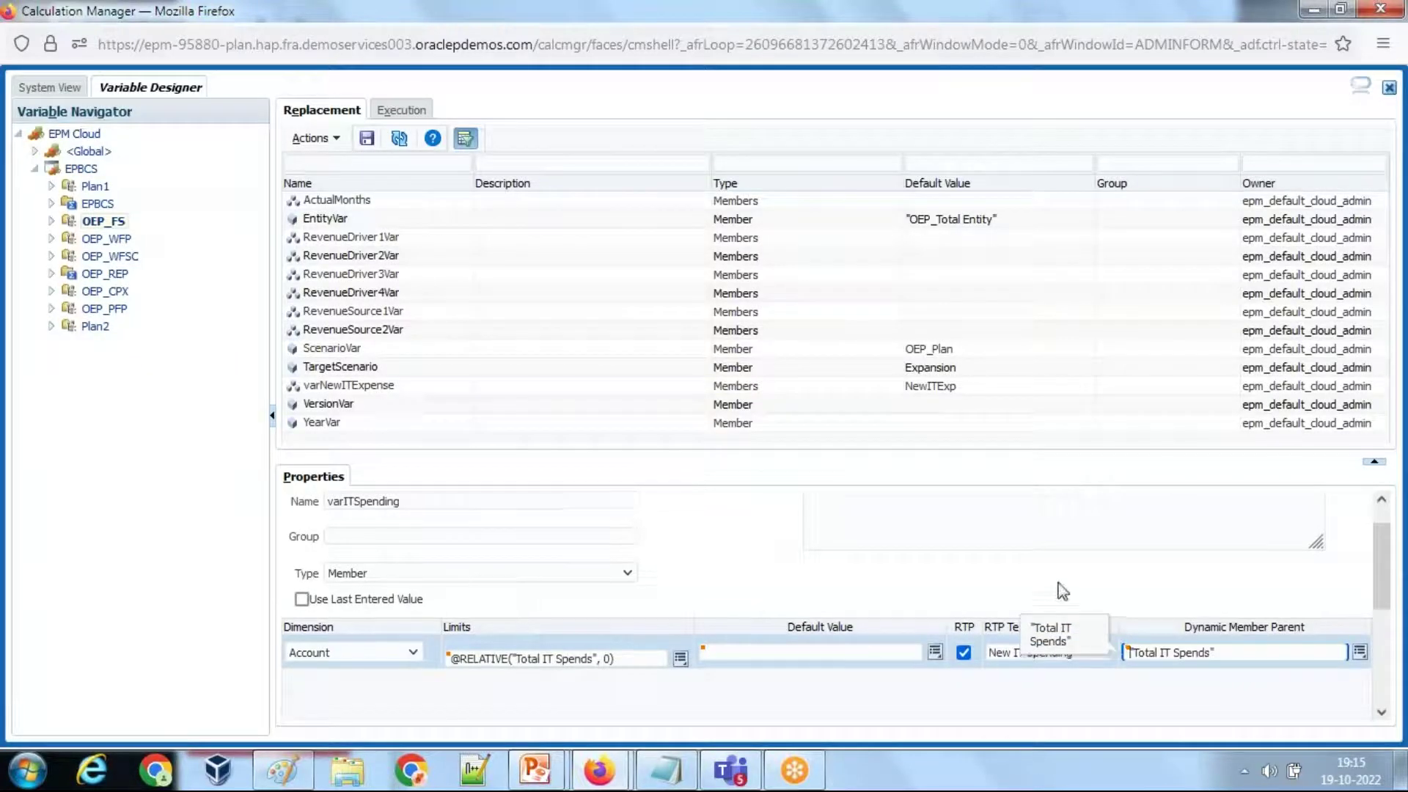
Save the varITSpending variable and dismiss the confirmation message.
scroll(1056, 584, "up", 1)
left_click(369, 140)
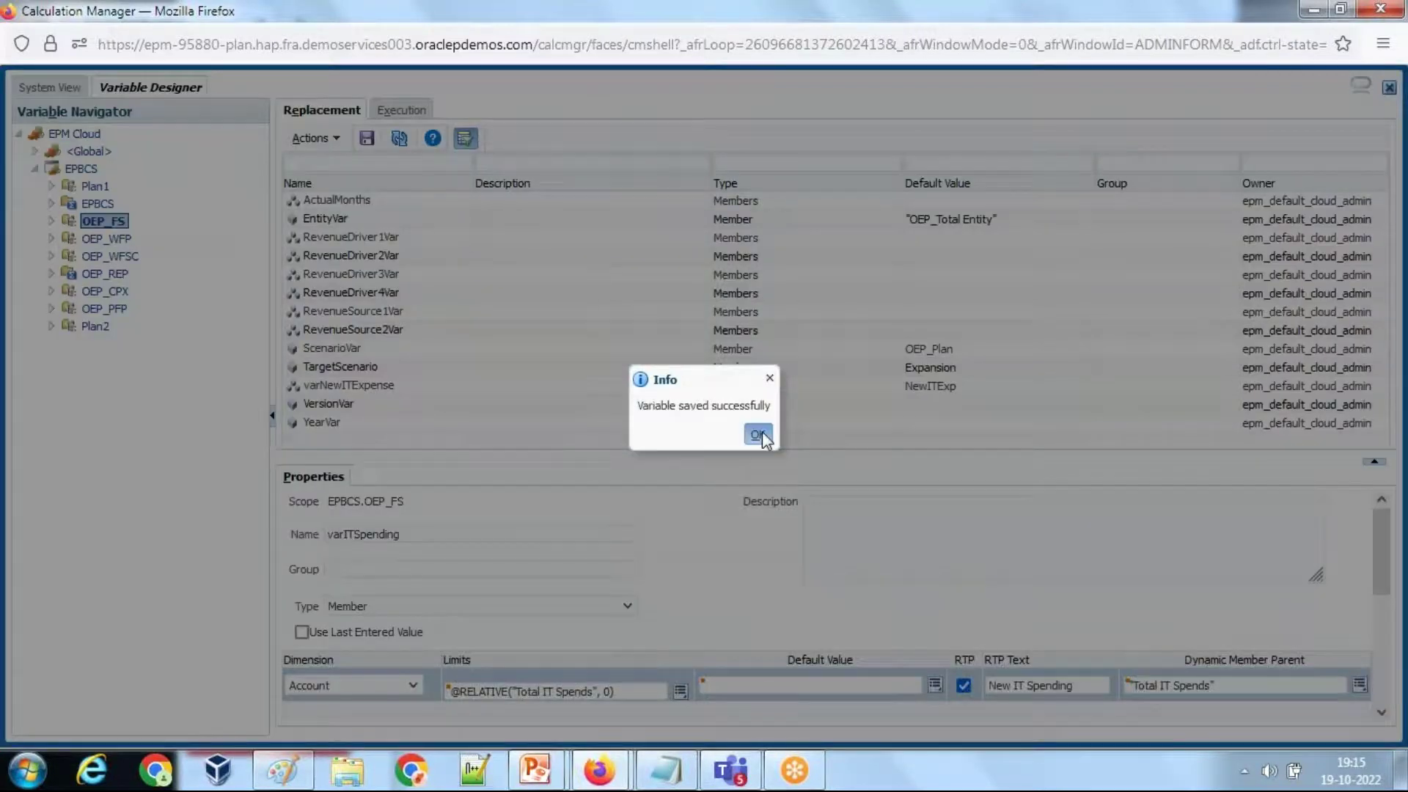
key("Return")
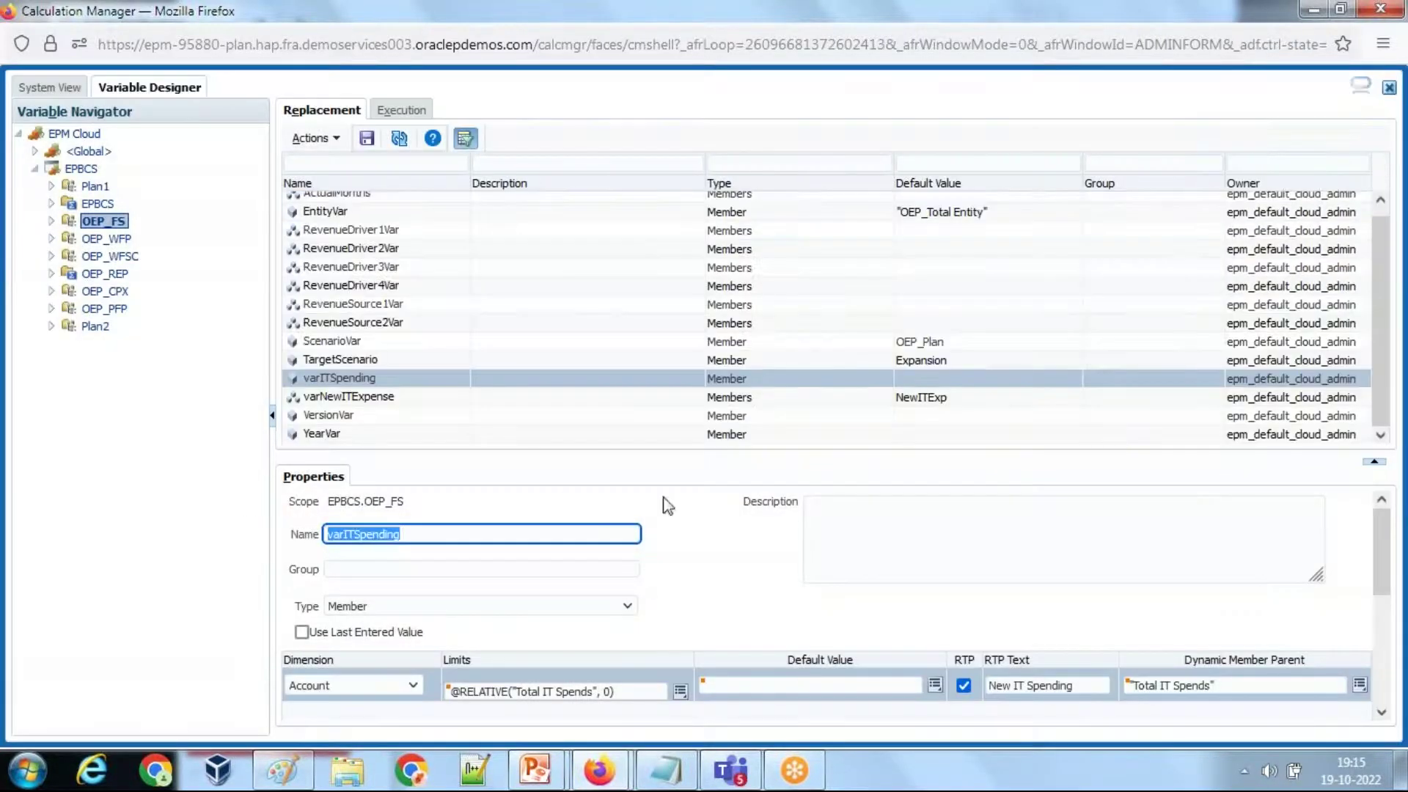
Add the variable name varITSpending to the end of the Step#2 line in the Notepad notes.
key("alt+Tab")
left_click_drag(683, 590, 826, 253)
left_click(999, 499)
type("varITSpending")
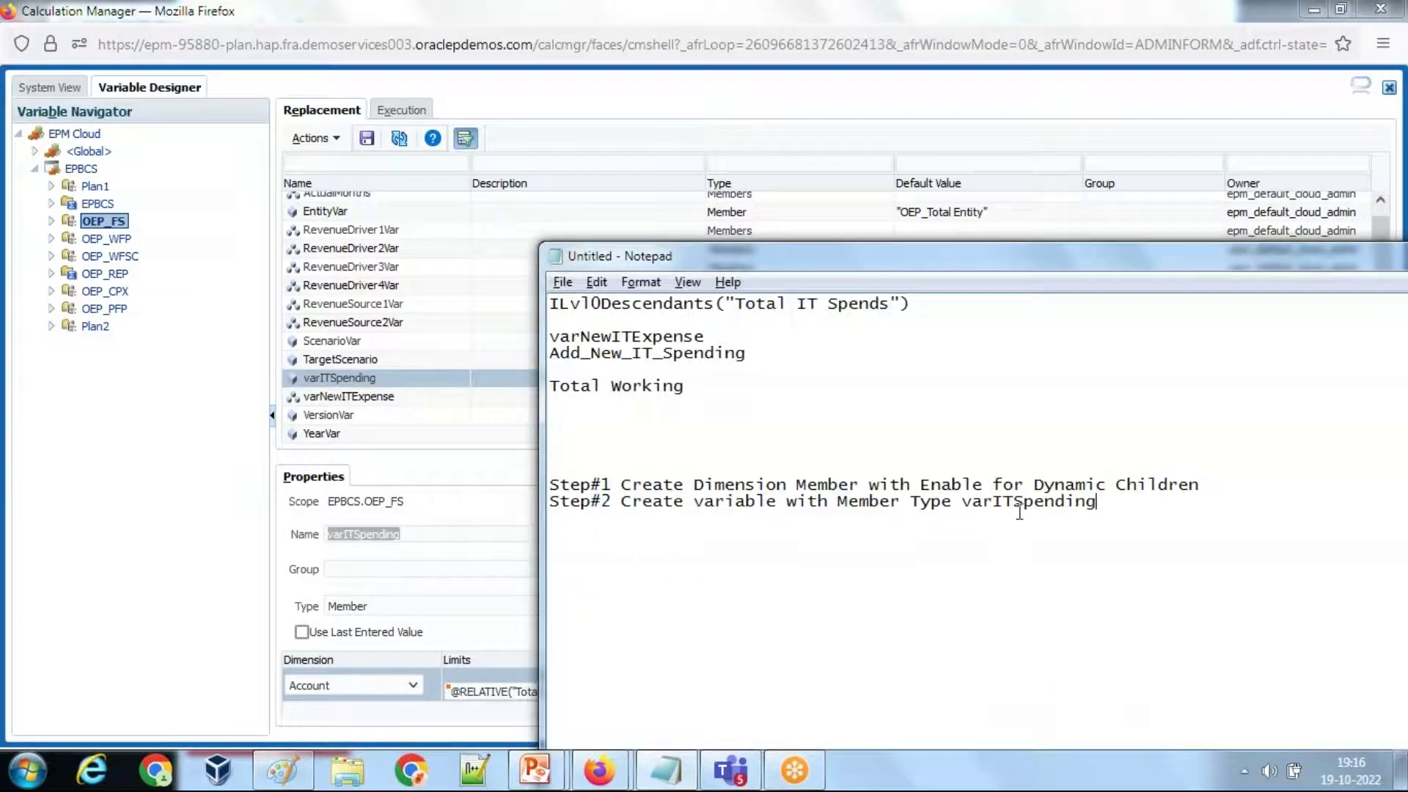
key("alt+Tab")
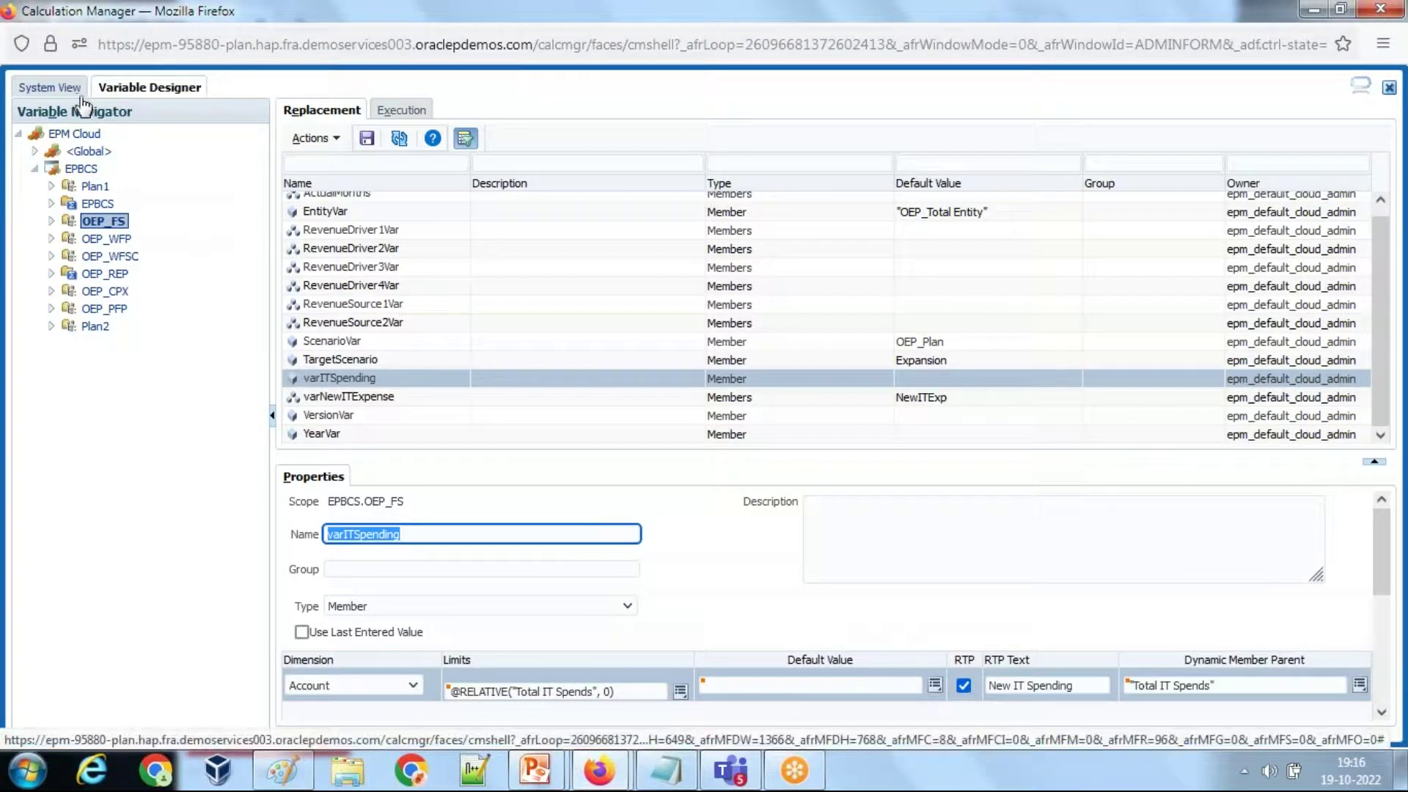
Add the line "Step#3 Create New Business Rule" to the Notepad notes and return to Calculation Manager.
key("alt+Tab")
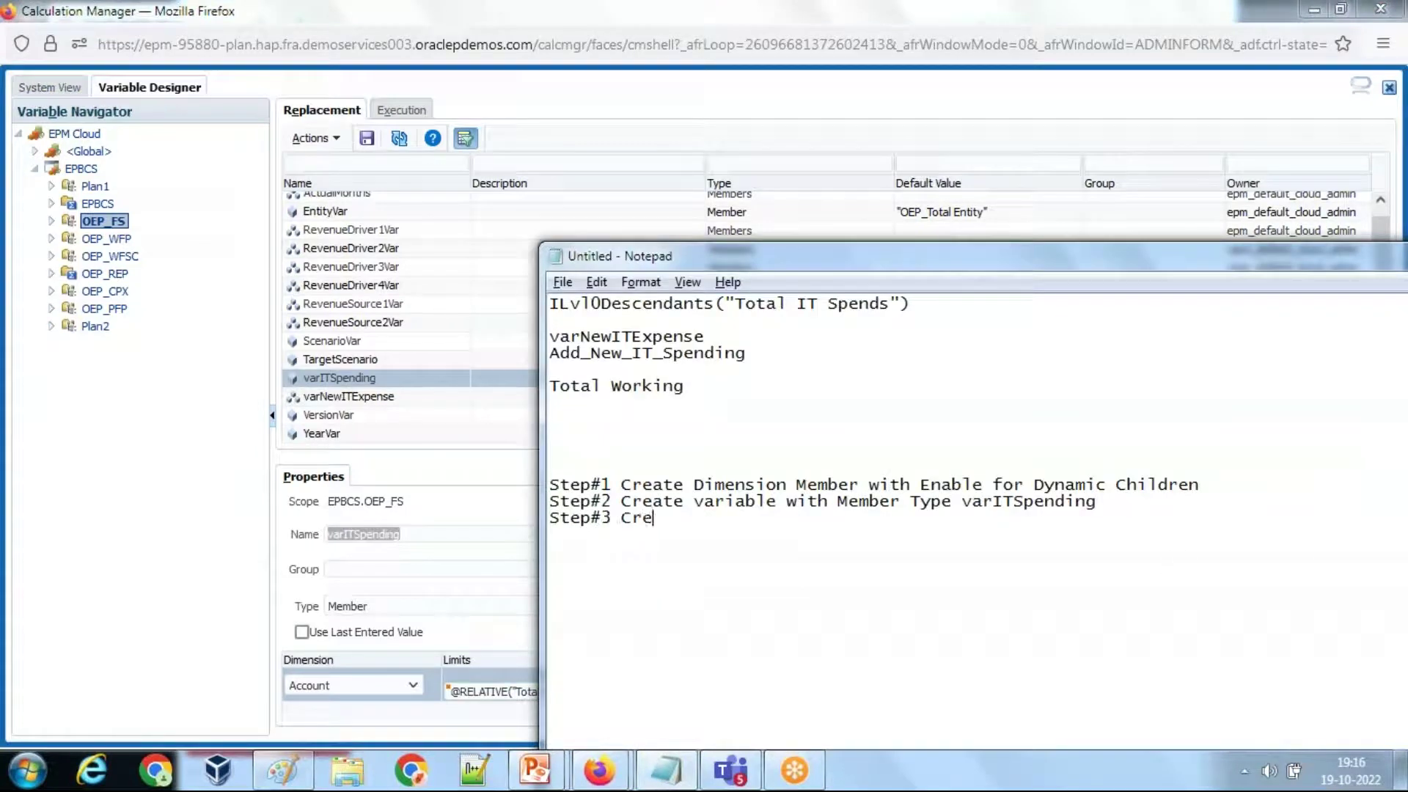
type("Business Rule")
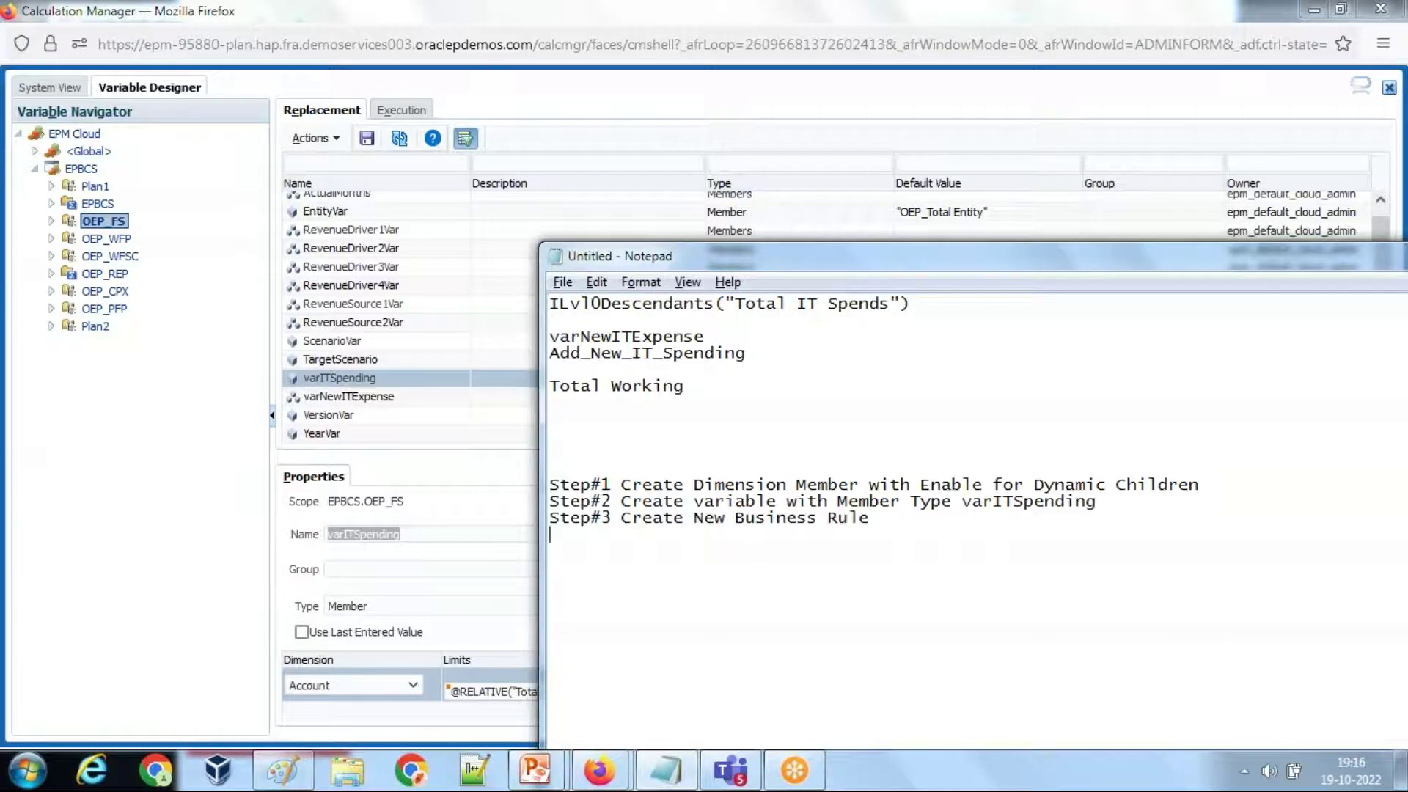
key("alt+Tab")
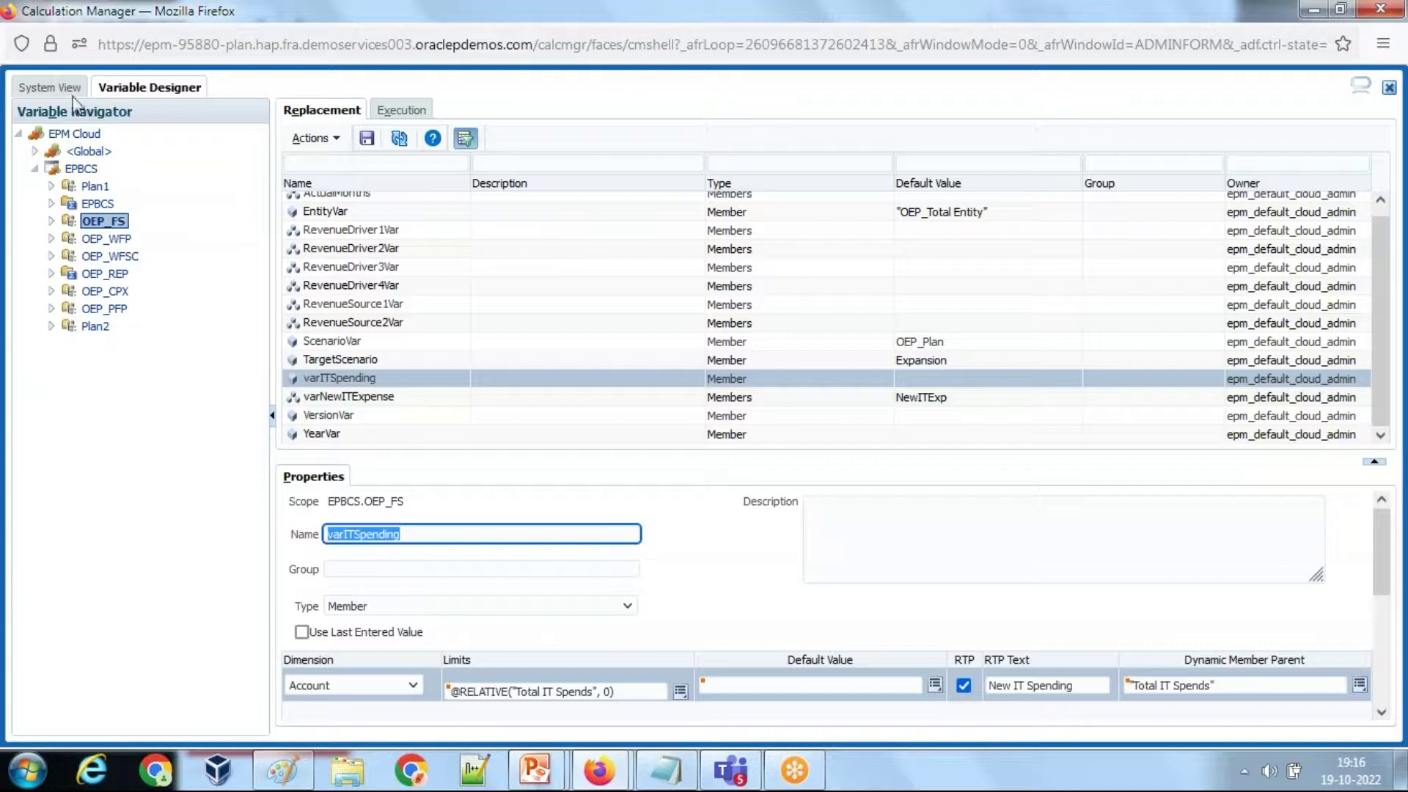
Expand the Rules of the OEP_FS cube under the EPBCS application in the System View.
left_click(40, 89)
left_click(19, 150)
left_click(59, 169)
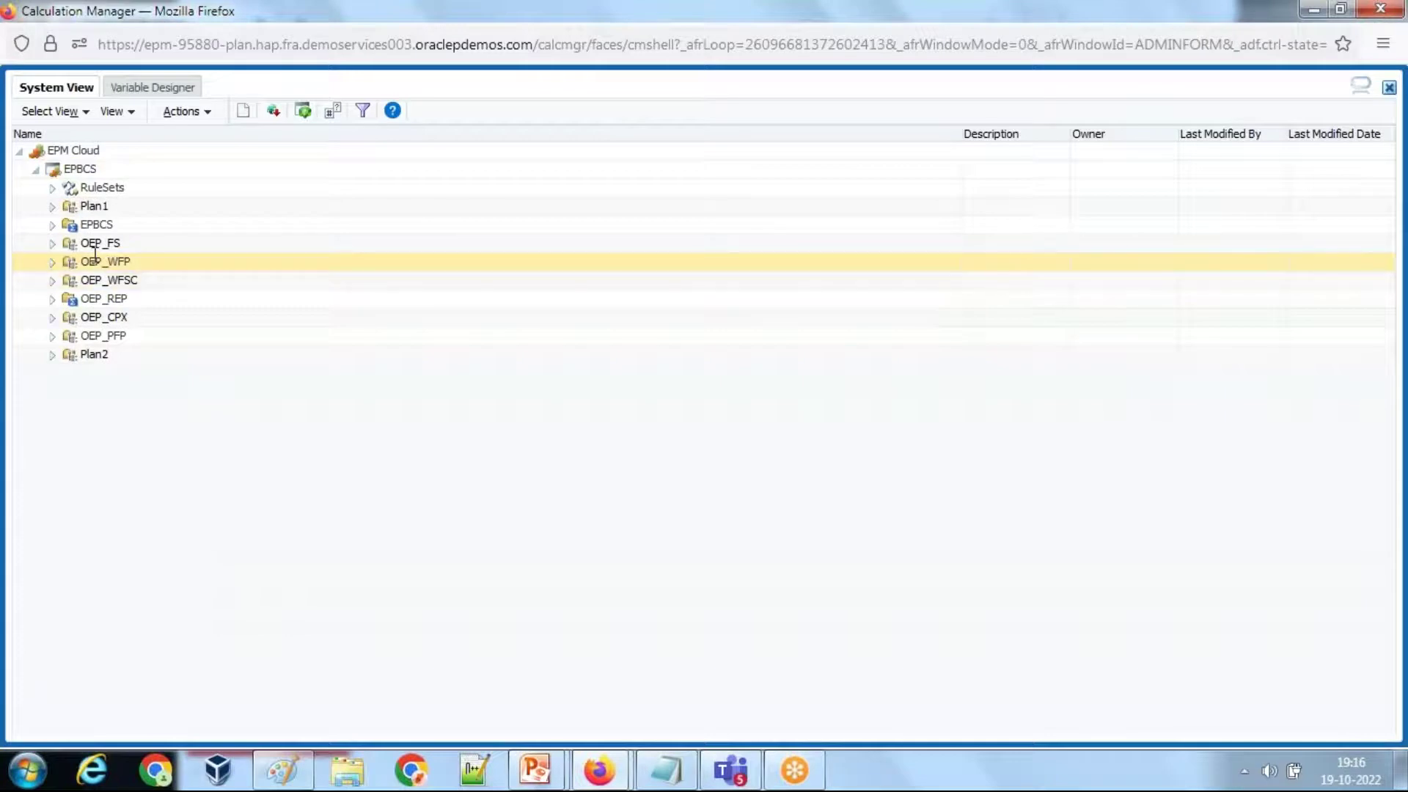
left_click(52, 244)
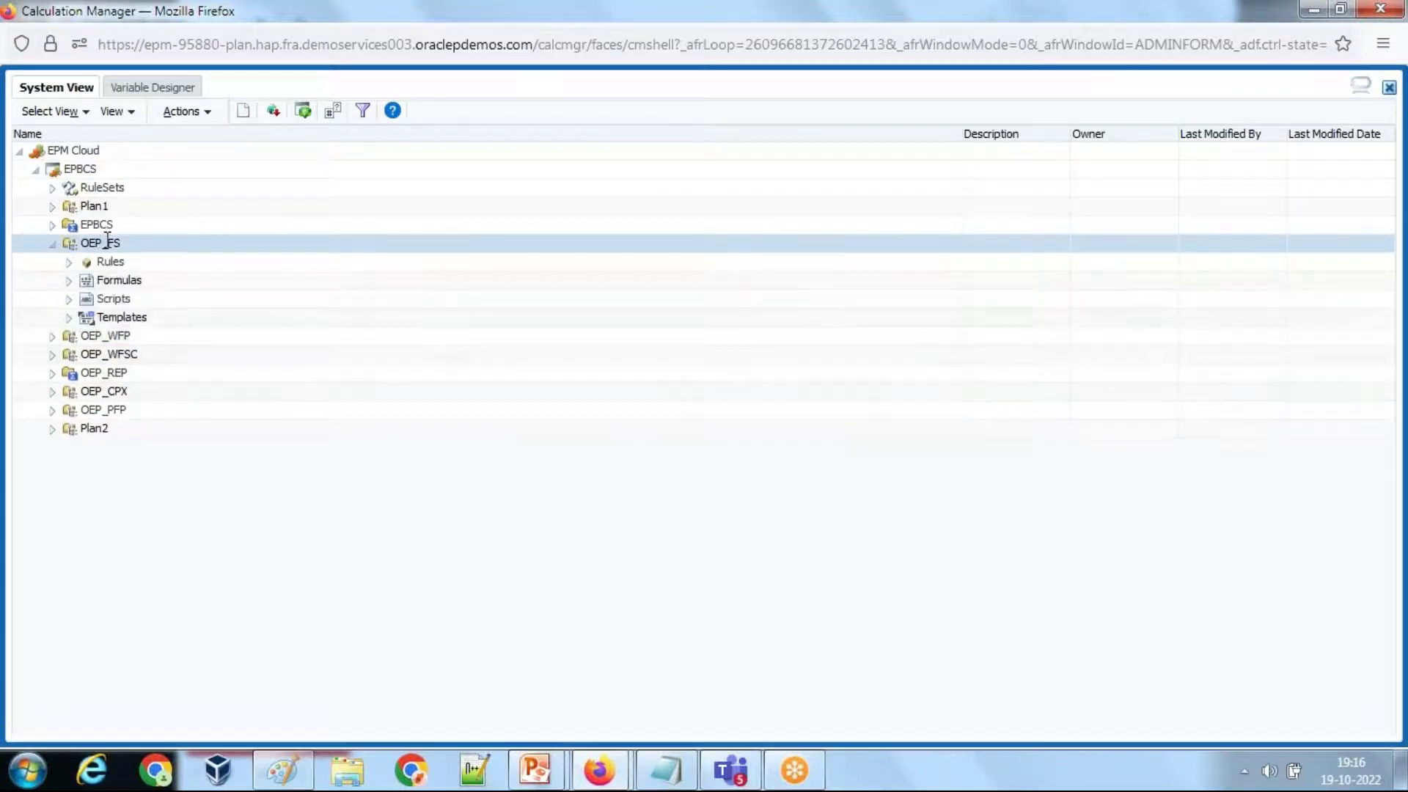
left_click(69, 262)
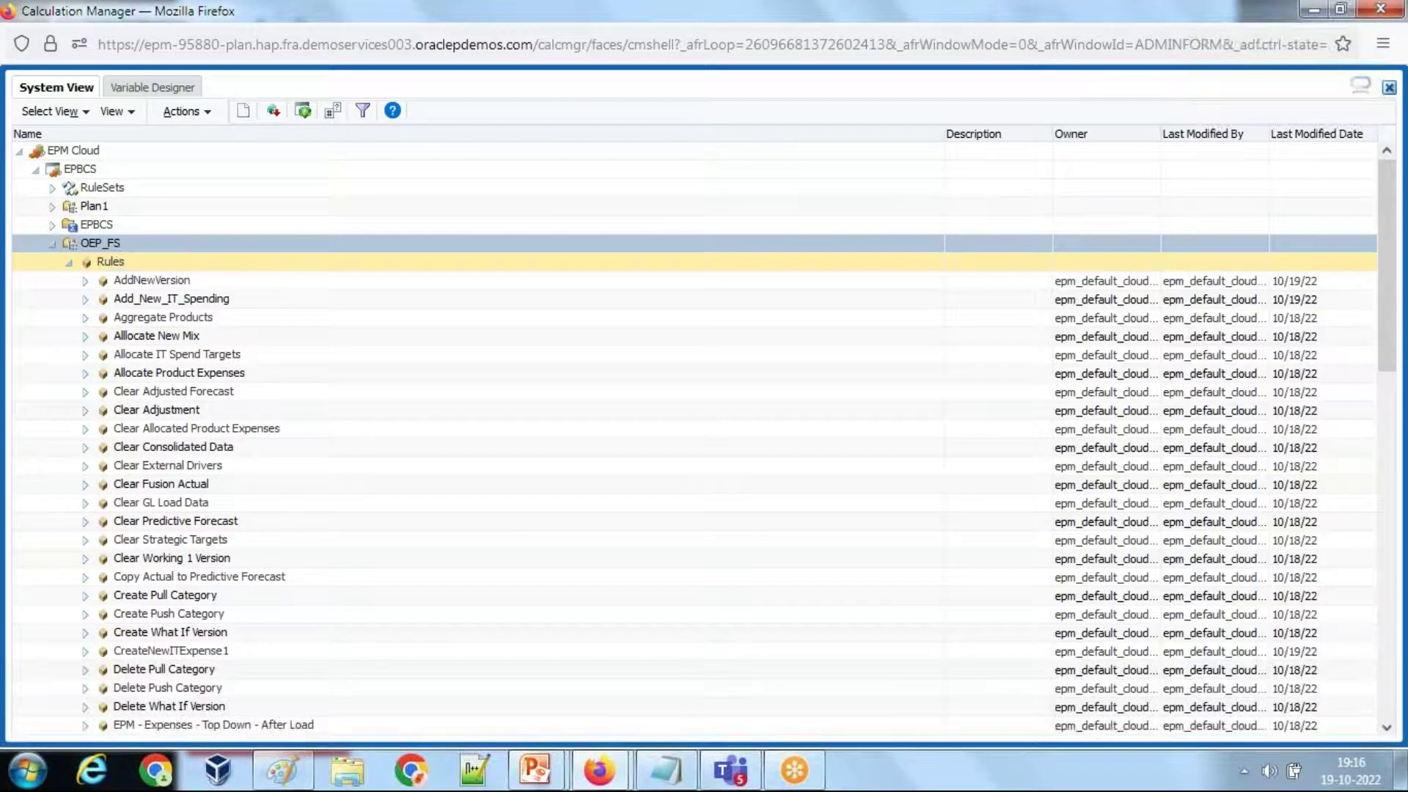
Start a new rule in the OEP_FS cube with the name CreateNewITExpense_Rule.
right_click(124, 263)
left_click(142, 276)
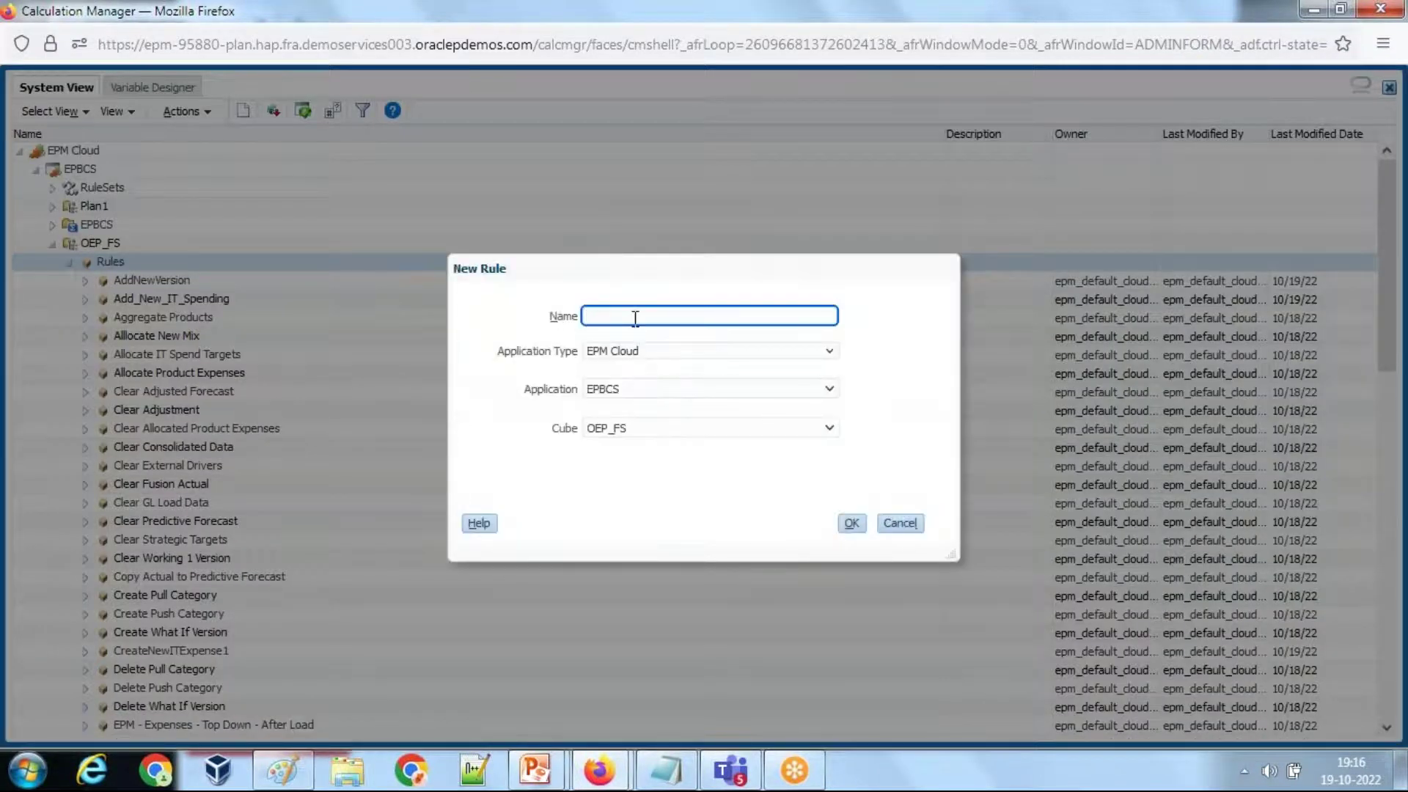
type("Cre")
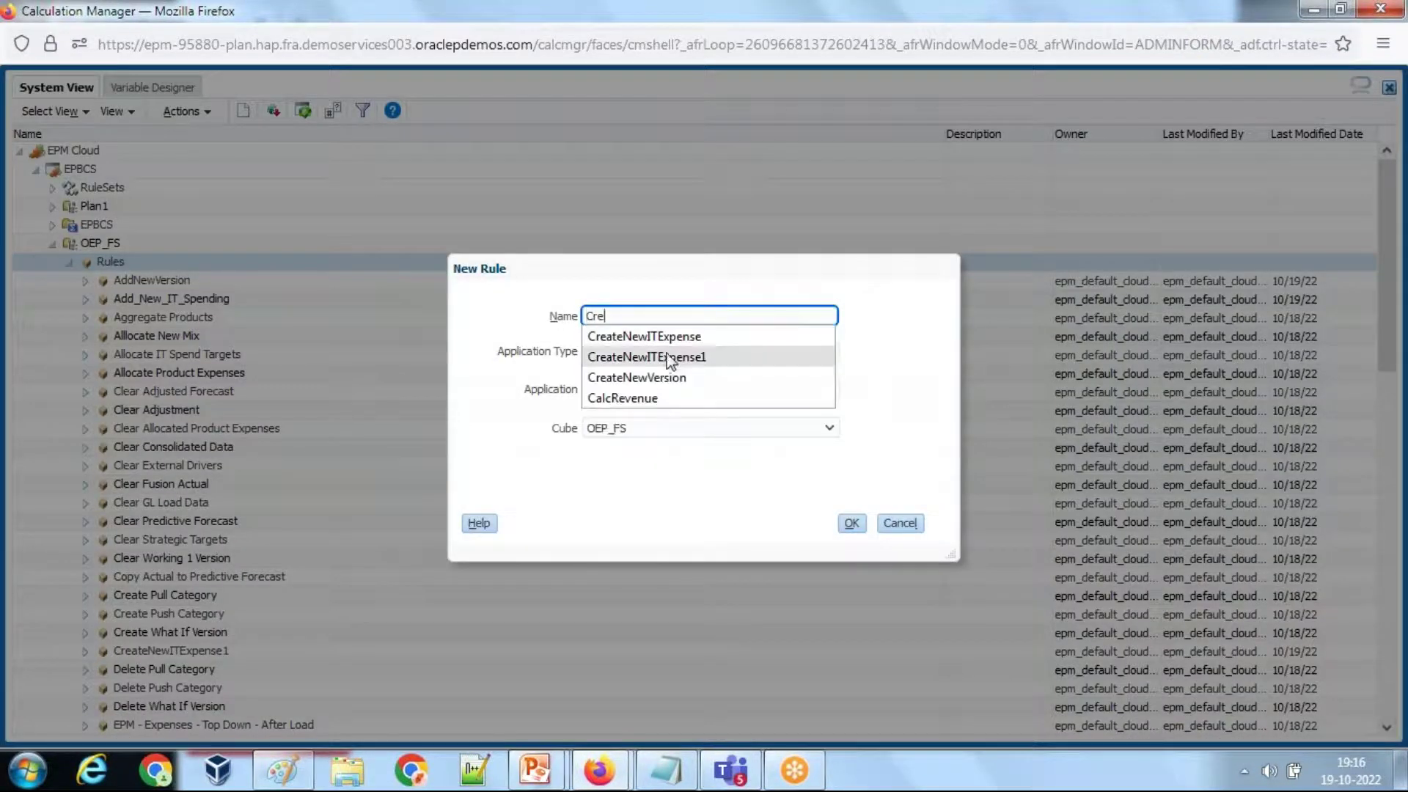
left_click(662, 336)
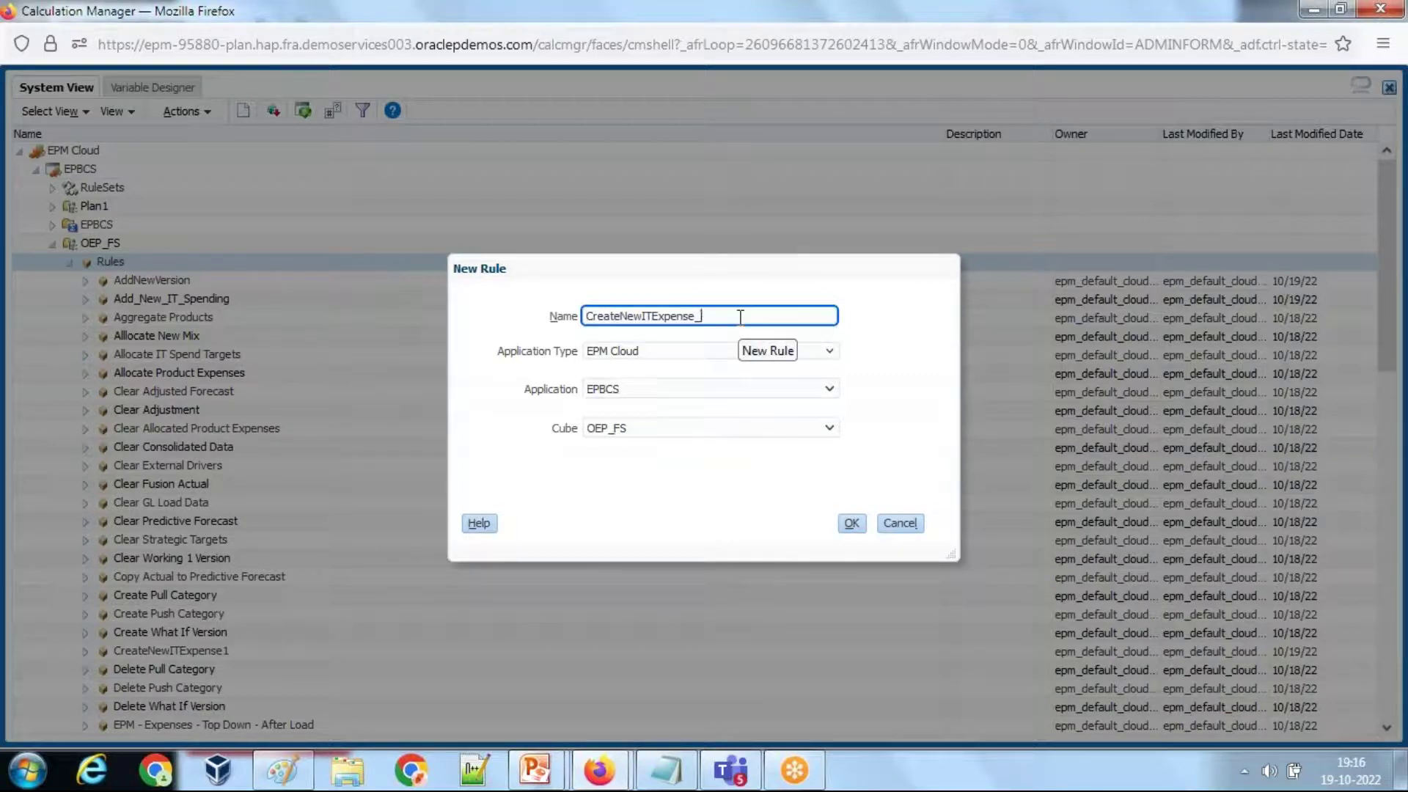
Copy the new rule's name to the end of the Step#3 line in the Notepad notes.
double_click(740, 317)
key("ctrl+c")
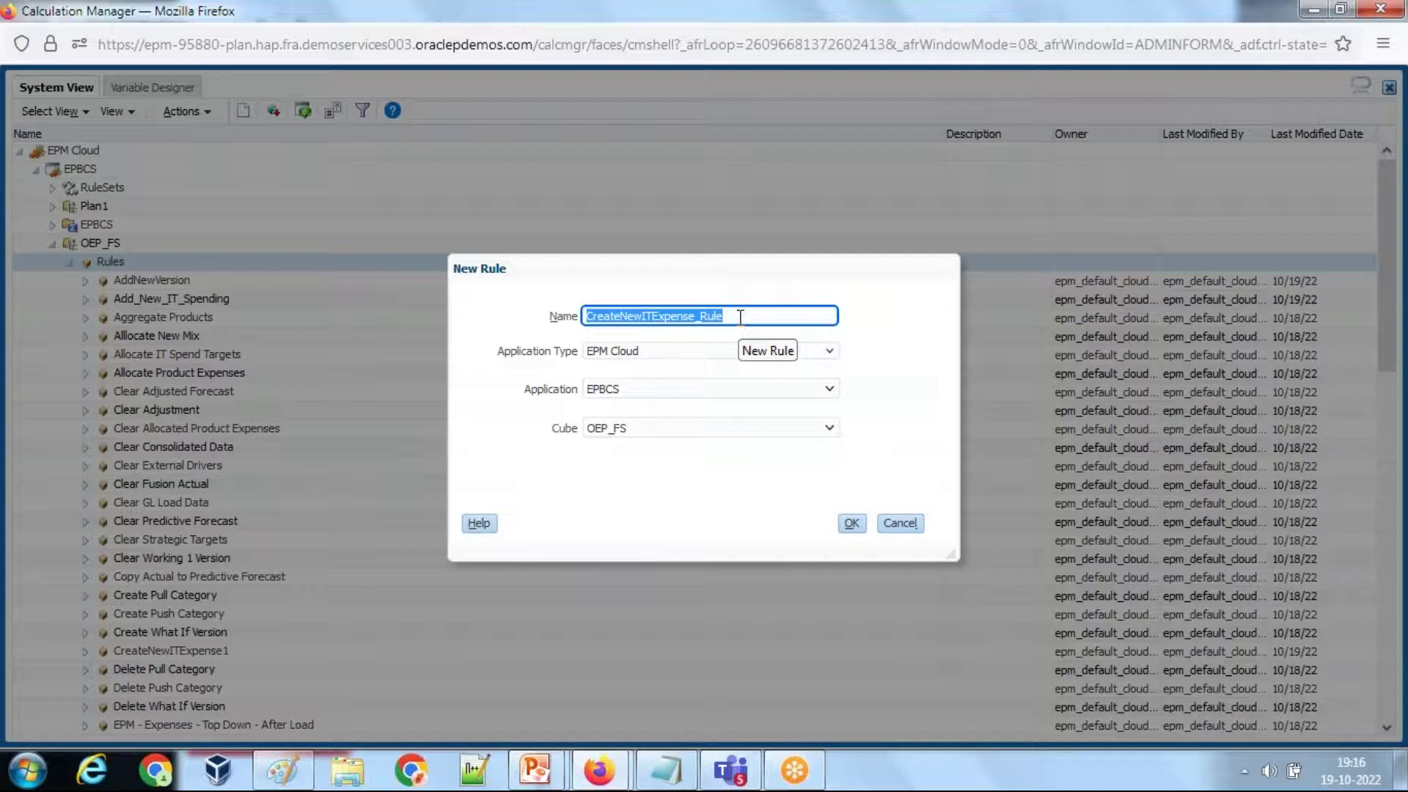
left_click(685, 781)
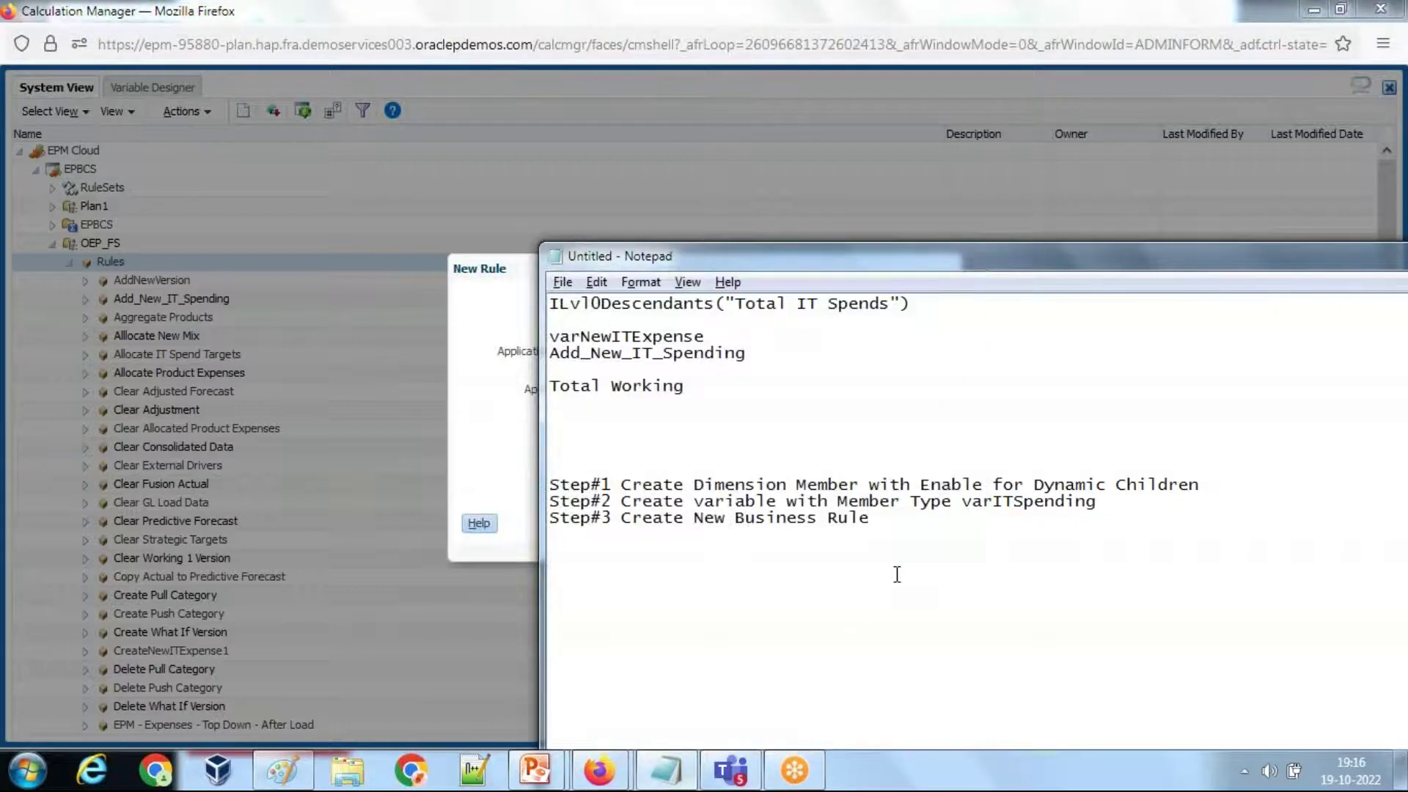
key("ctrl+v")
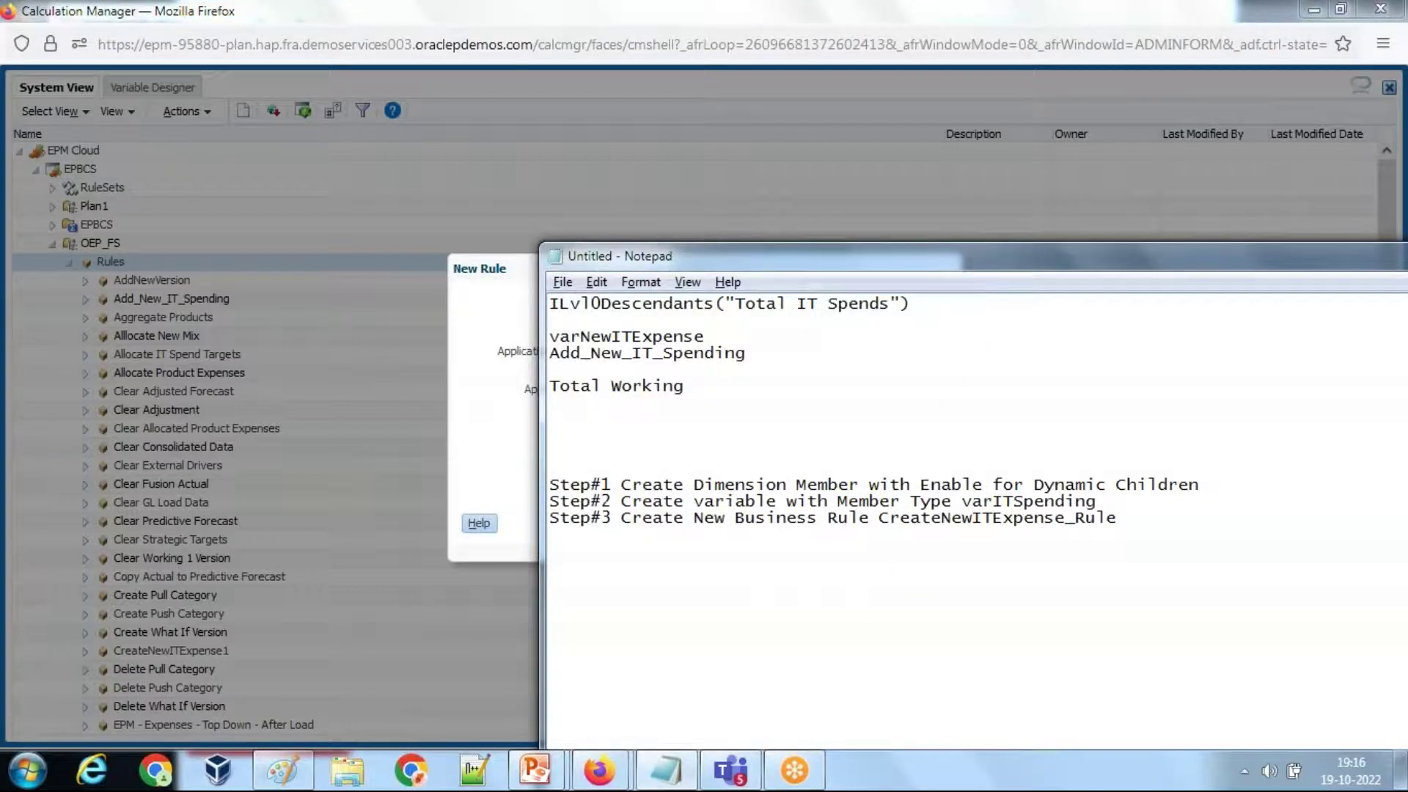
key("alt+Tab")
Create the rule and enable its Create dynamic members and Enable Notifications options.
left_click(852, 522)
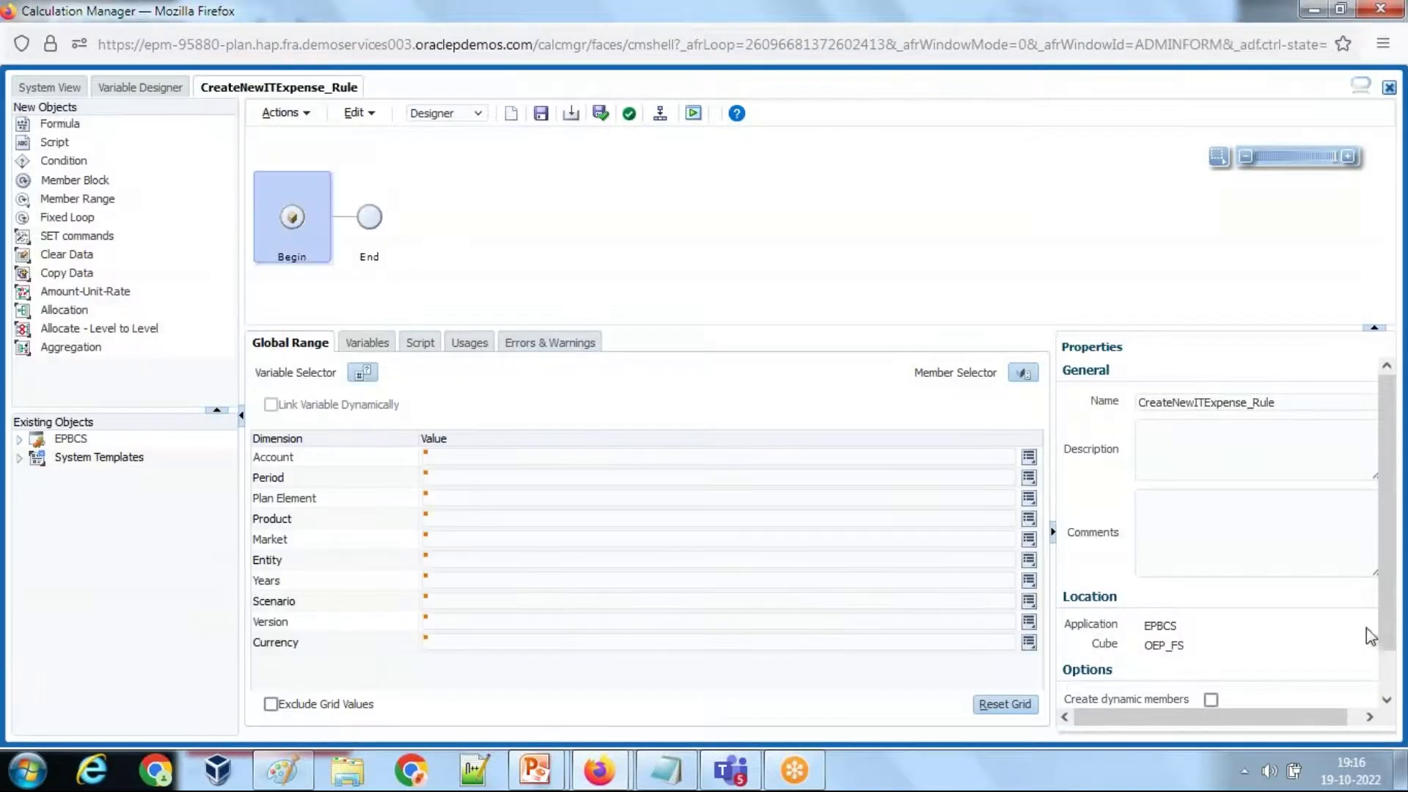
scroll(1379, 671, "down", 2)
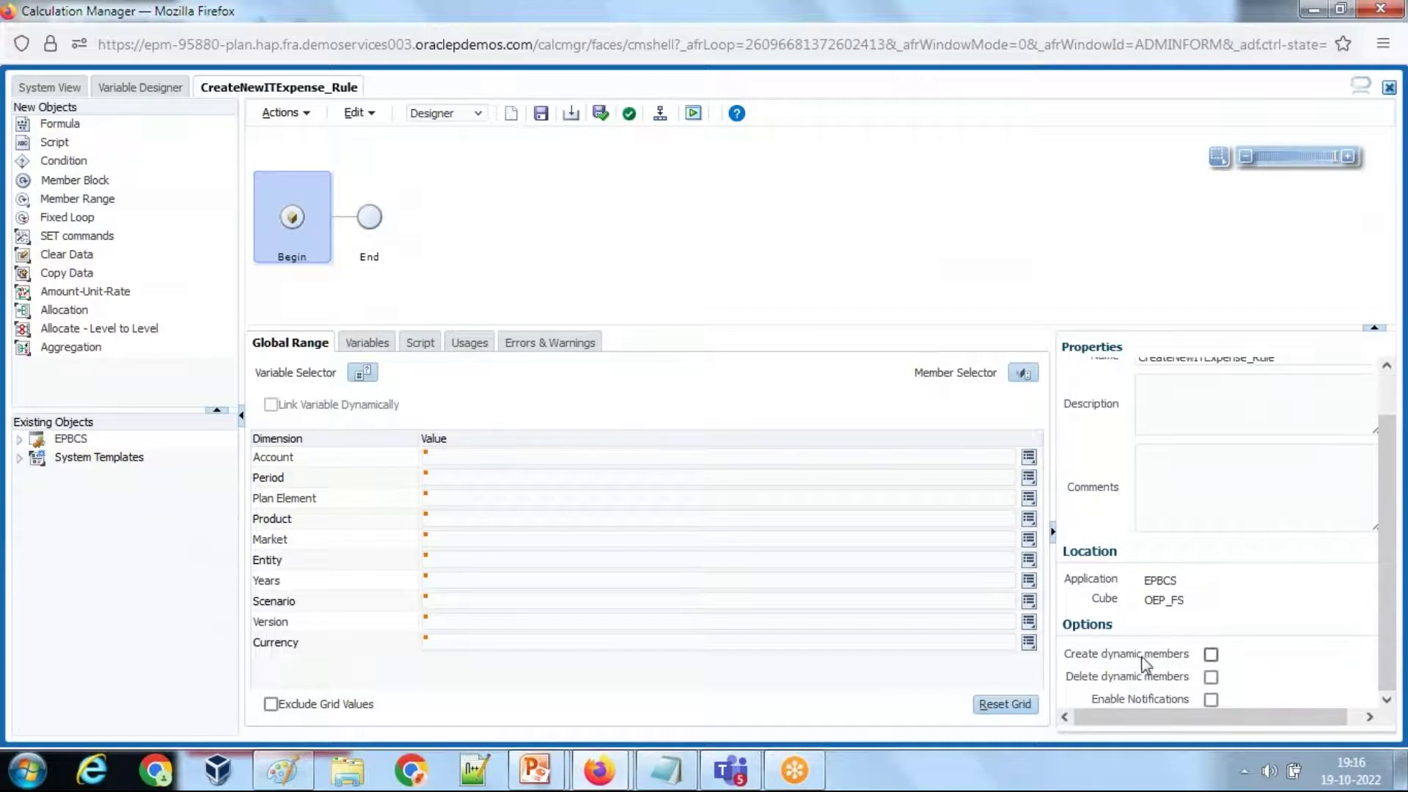
left_click(1210, 654)
left_click(1209, 699)
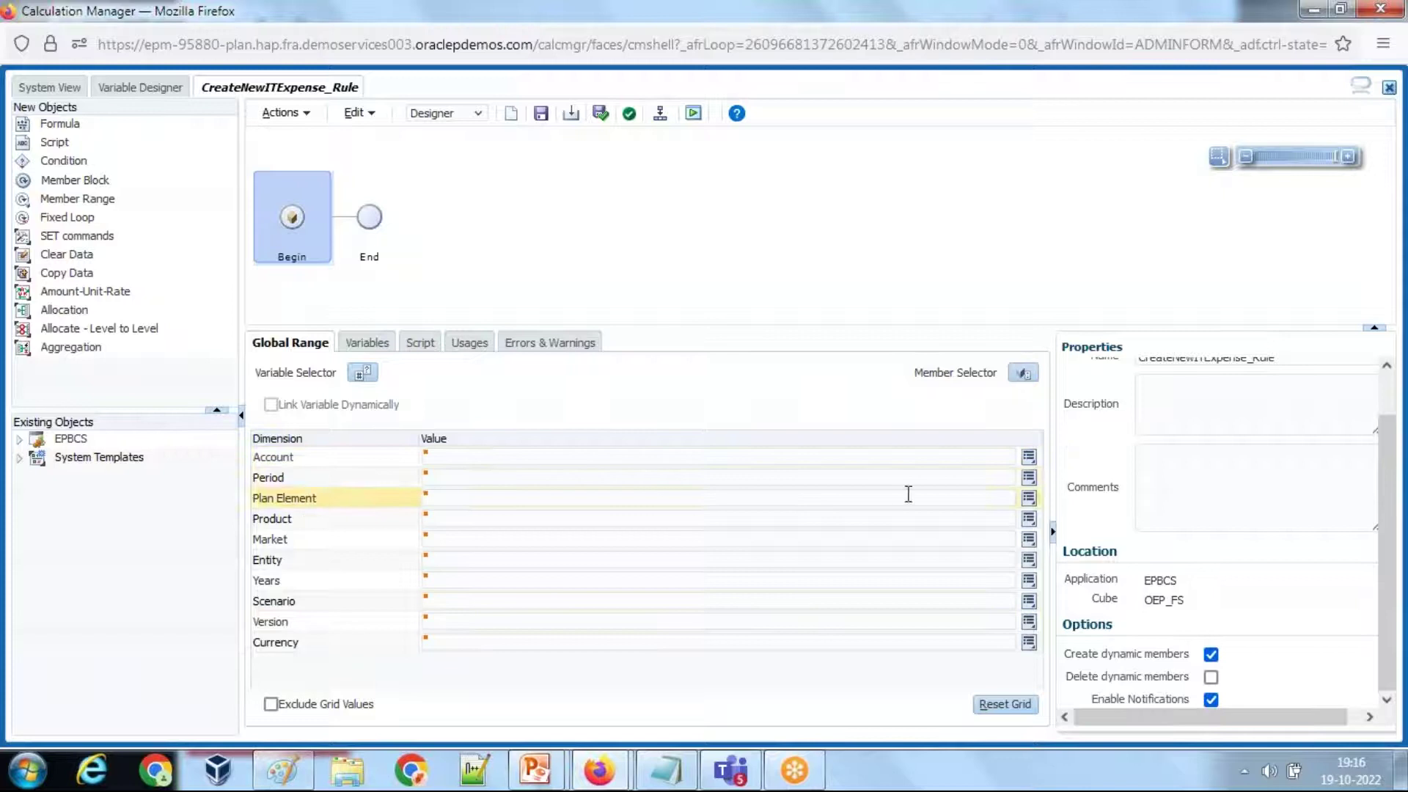
Set the Account dimension in the rule's global range to the cube-scope replacement variable varITSpending noted in Notepad.
left_click(665, 768)
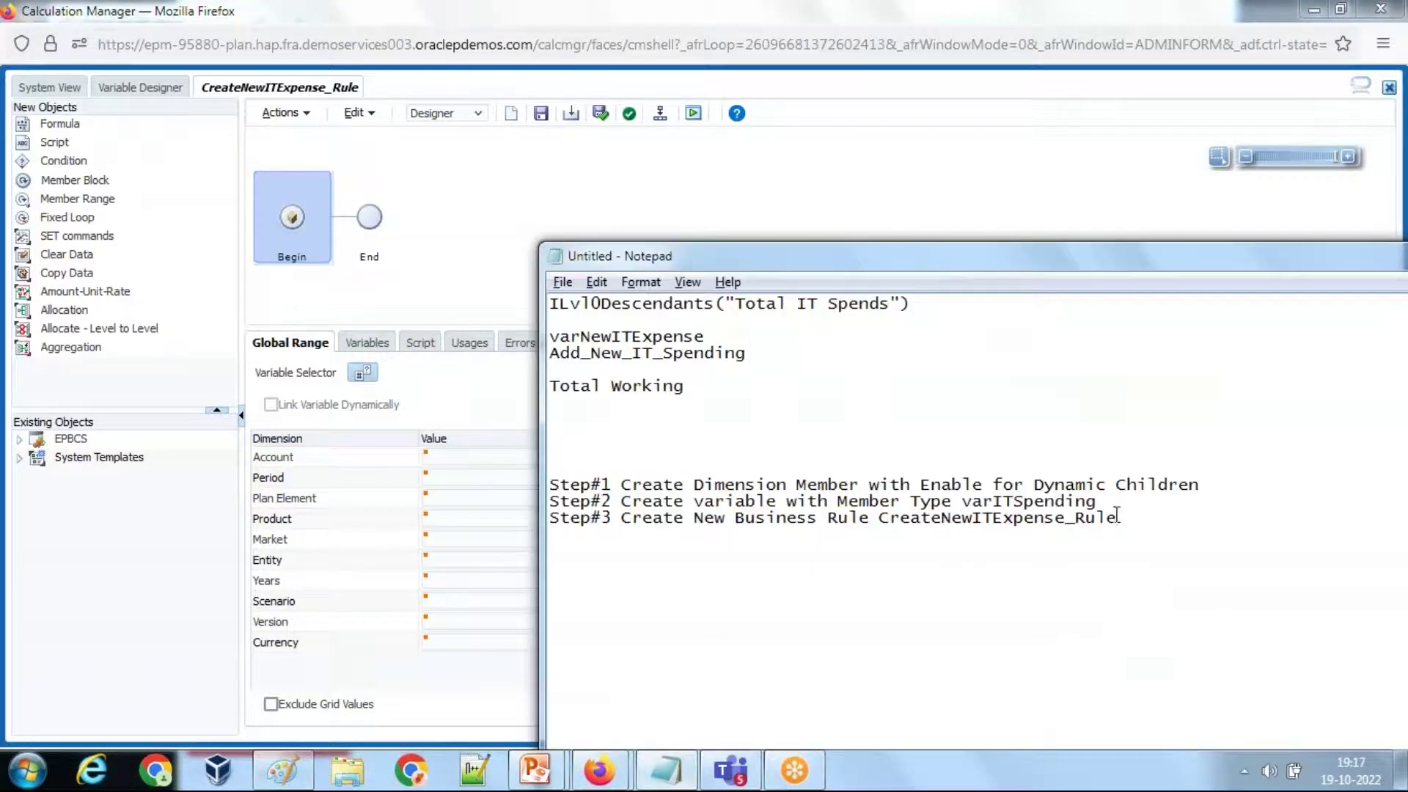
left_click_drag(1102, 501, 981, 503)
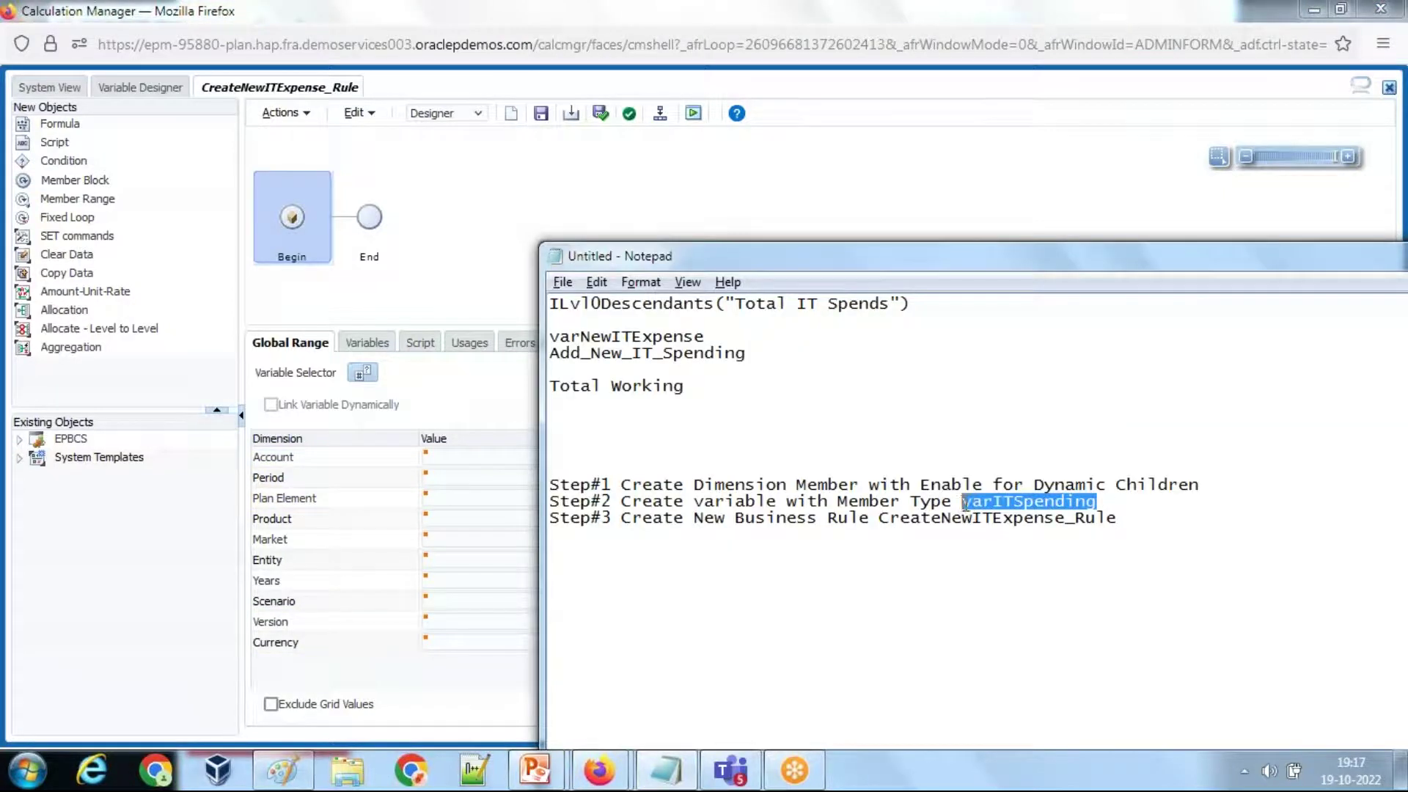
key("alt+Tab")
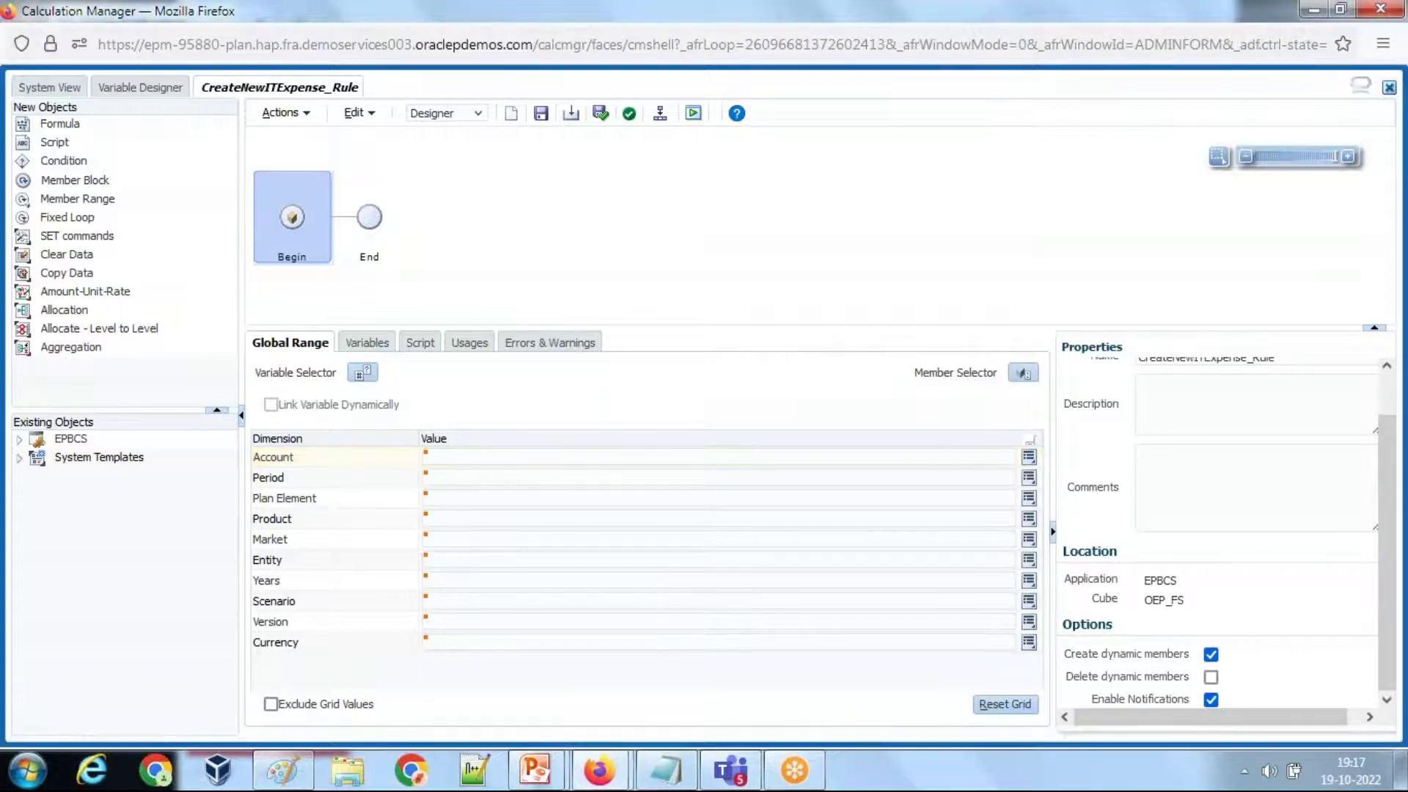
left_click(1023, 373)
left_click(1061, 390)
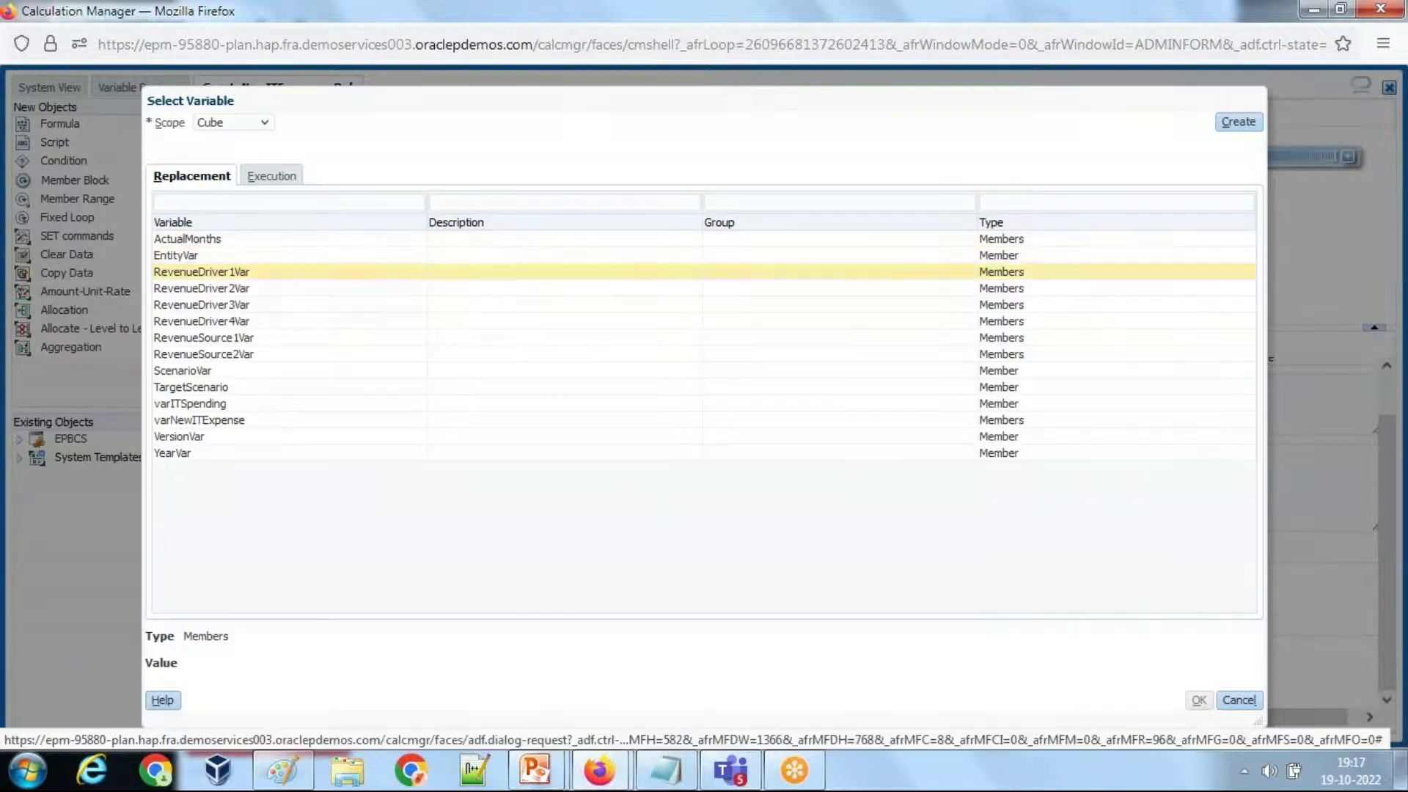
left_click(220, 419)
key("alt+Tab")
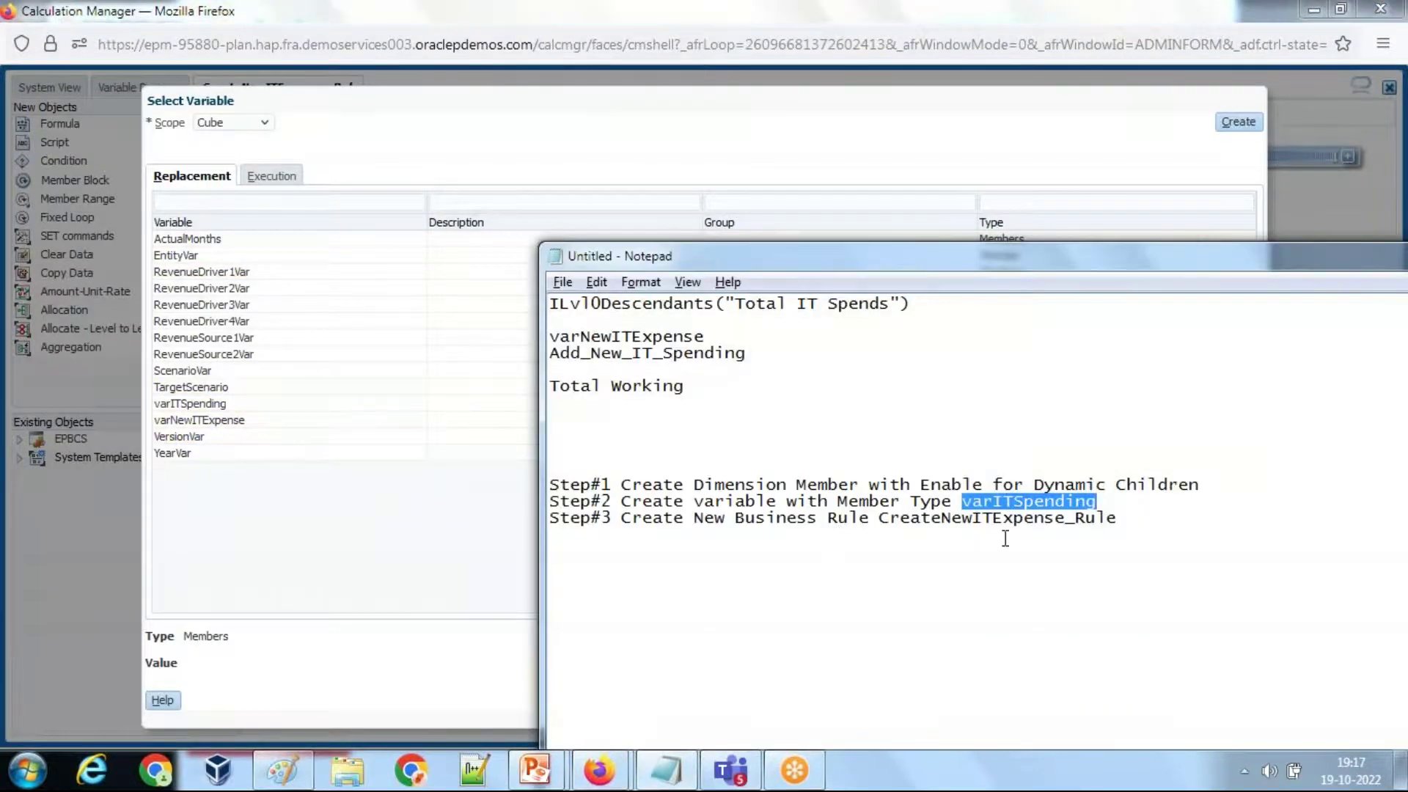
key("alt+Tab")
left_click(220, 403)
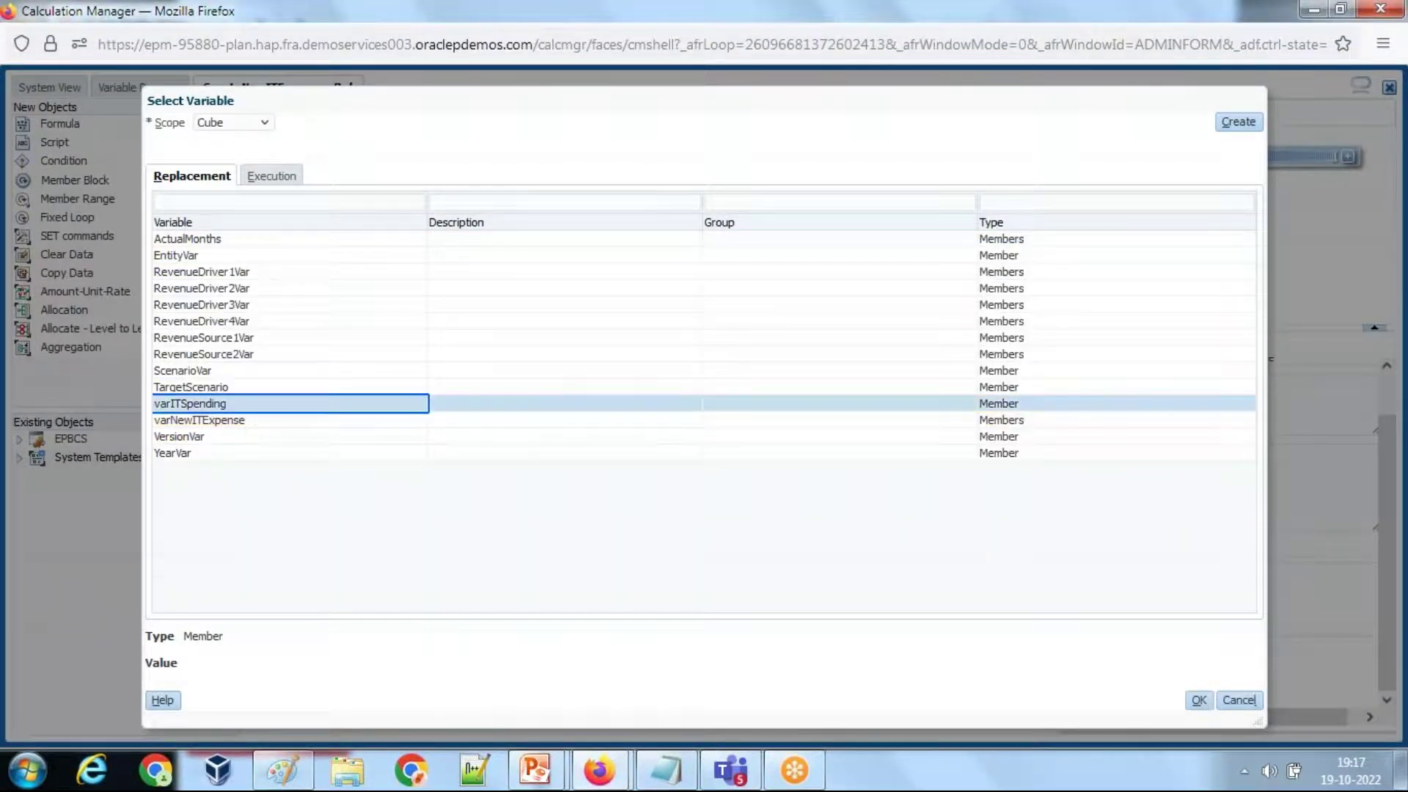
left_click(1198, 700)
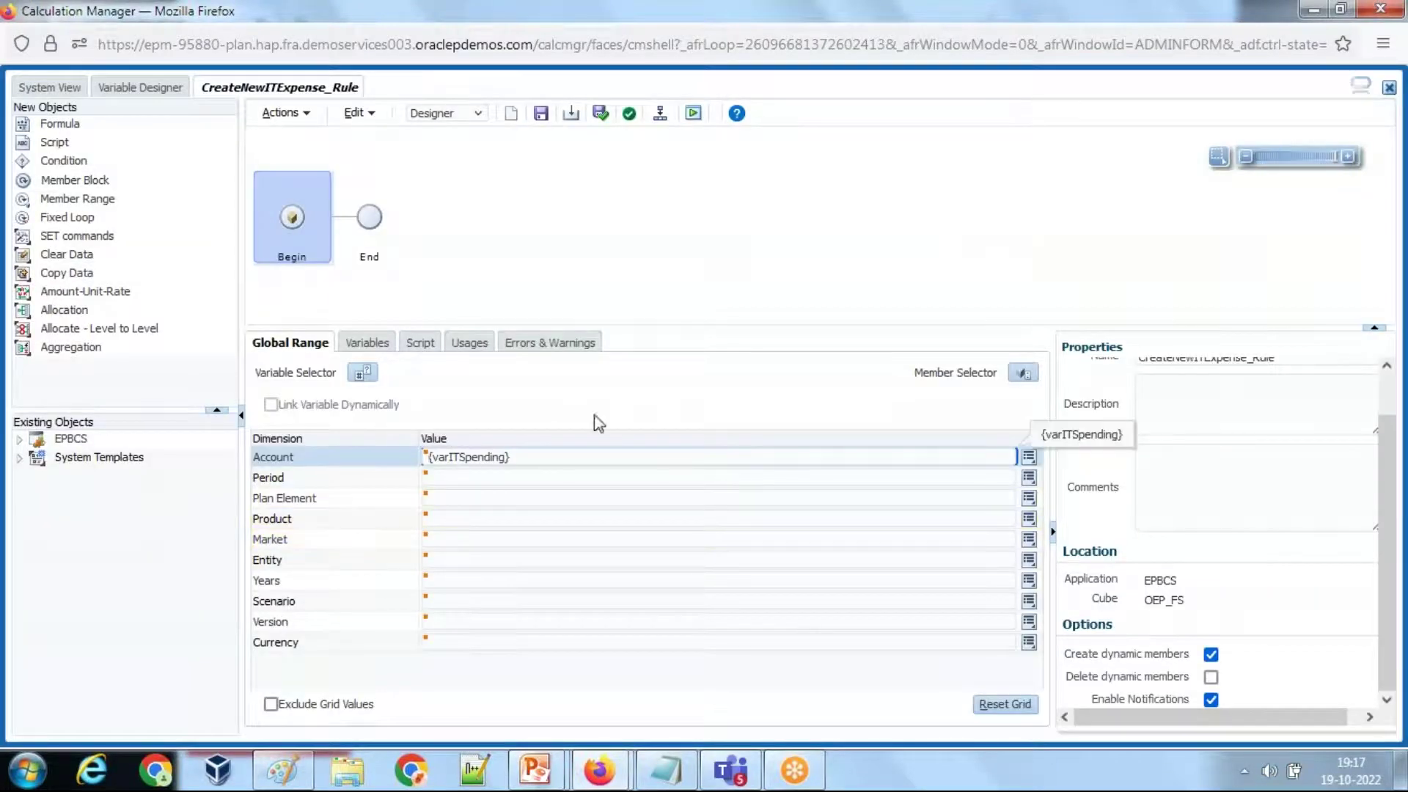
Save the rule and validate it with NewITSpending as the runtime prompt value for varITSpending.
left_click(541, 115)
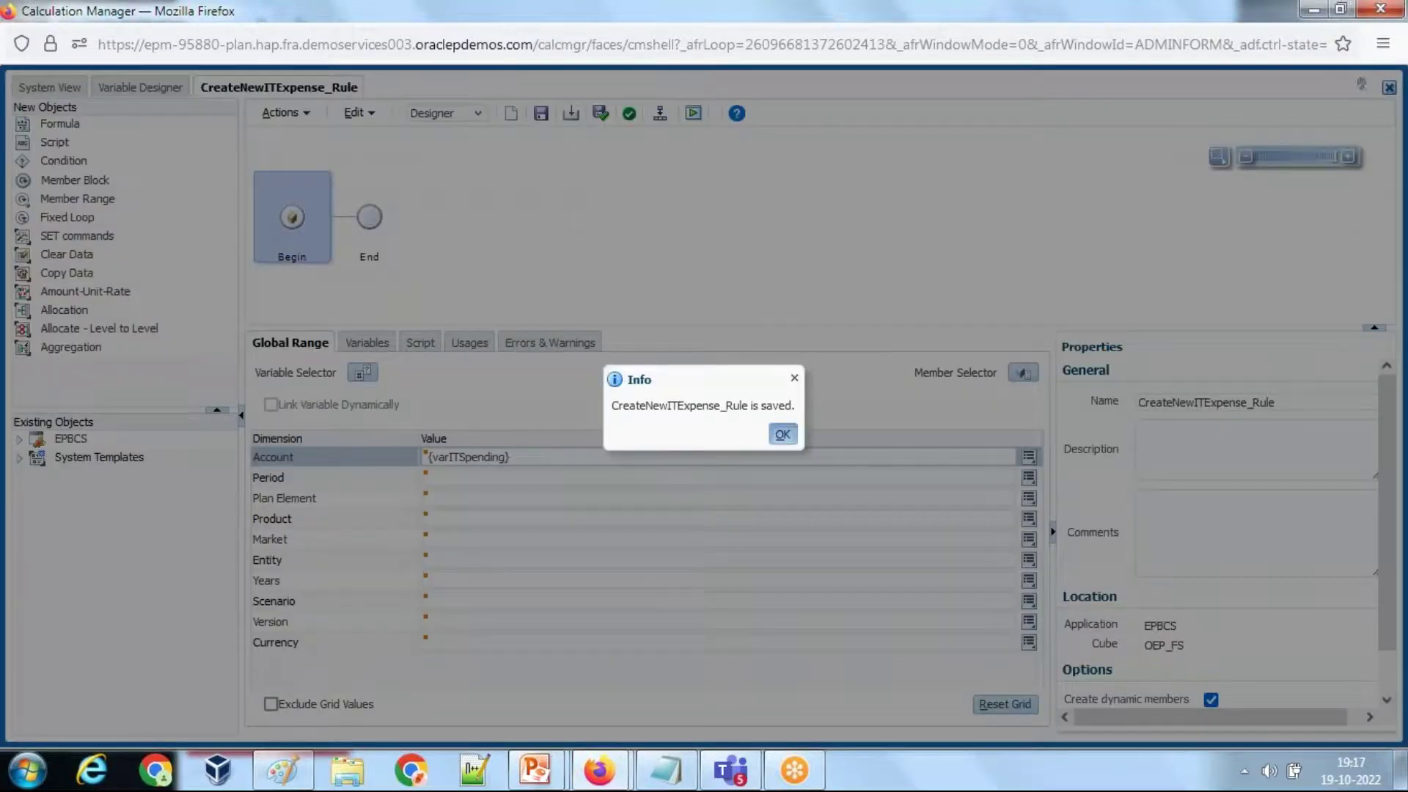
left_click(780, 435)
left_click(600, 114)
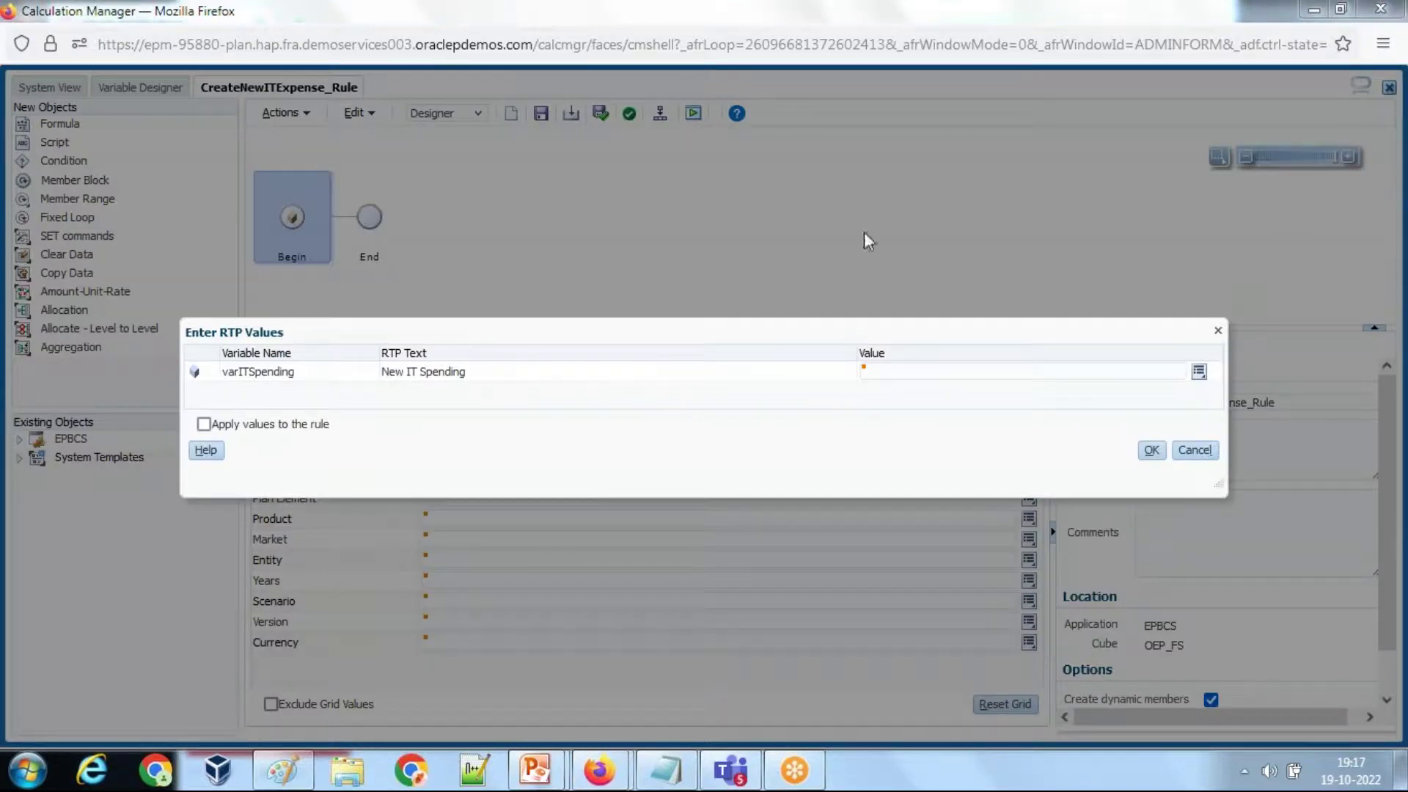
left_click(948, 372)
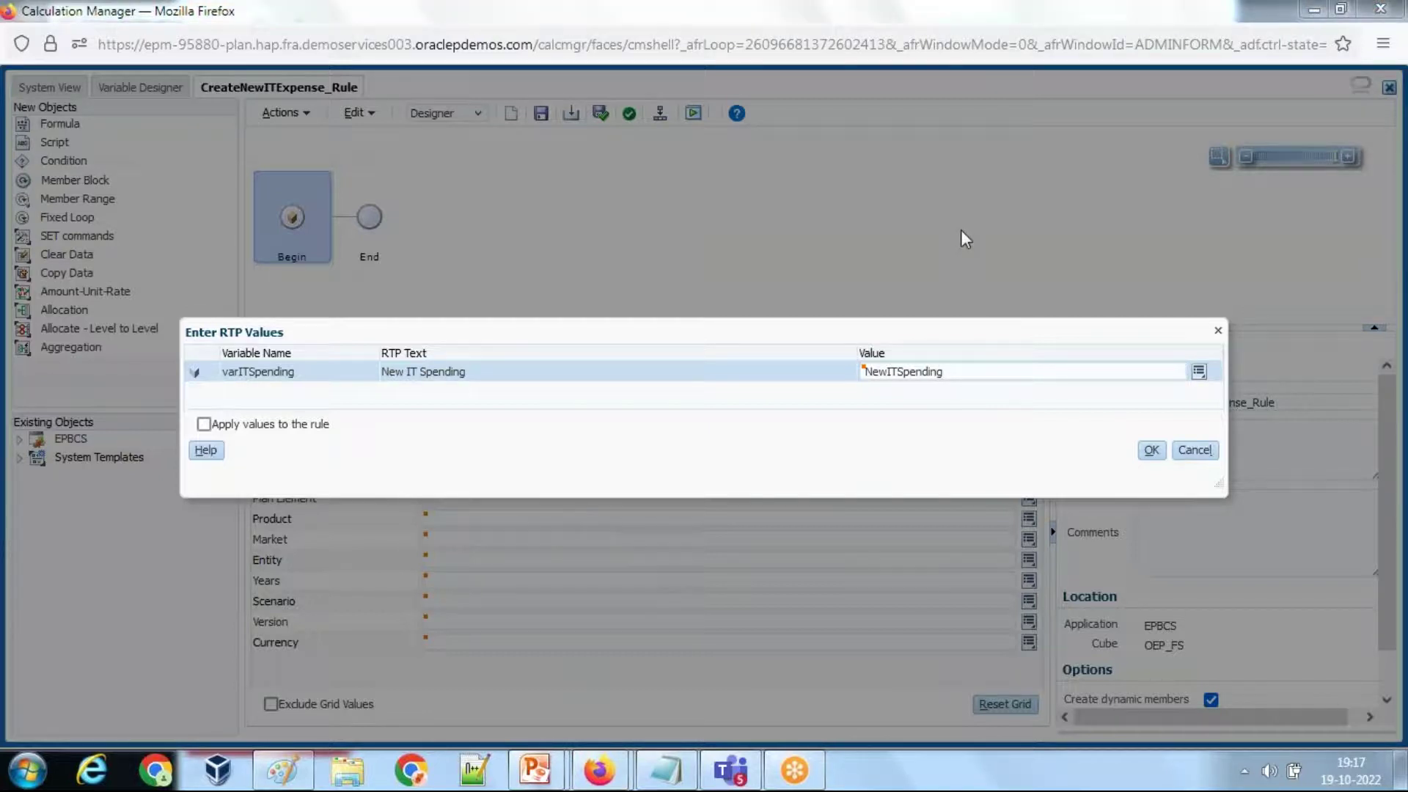
key("Return")
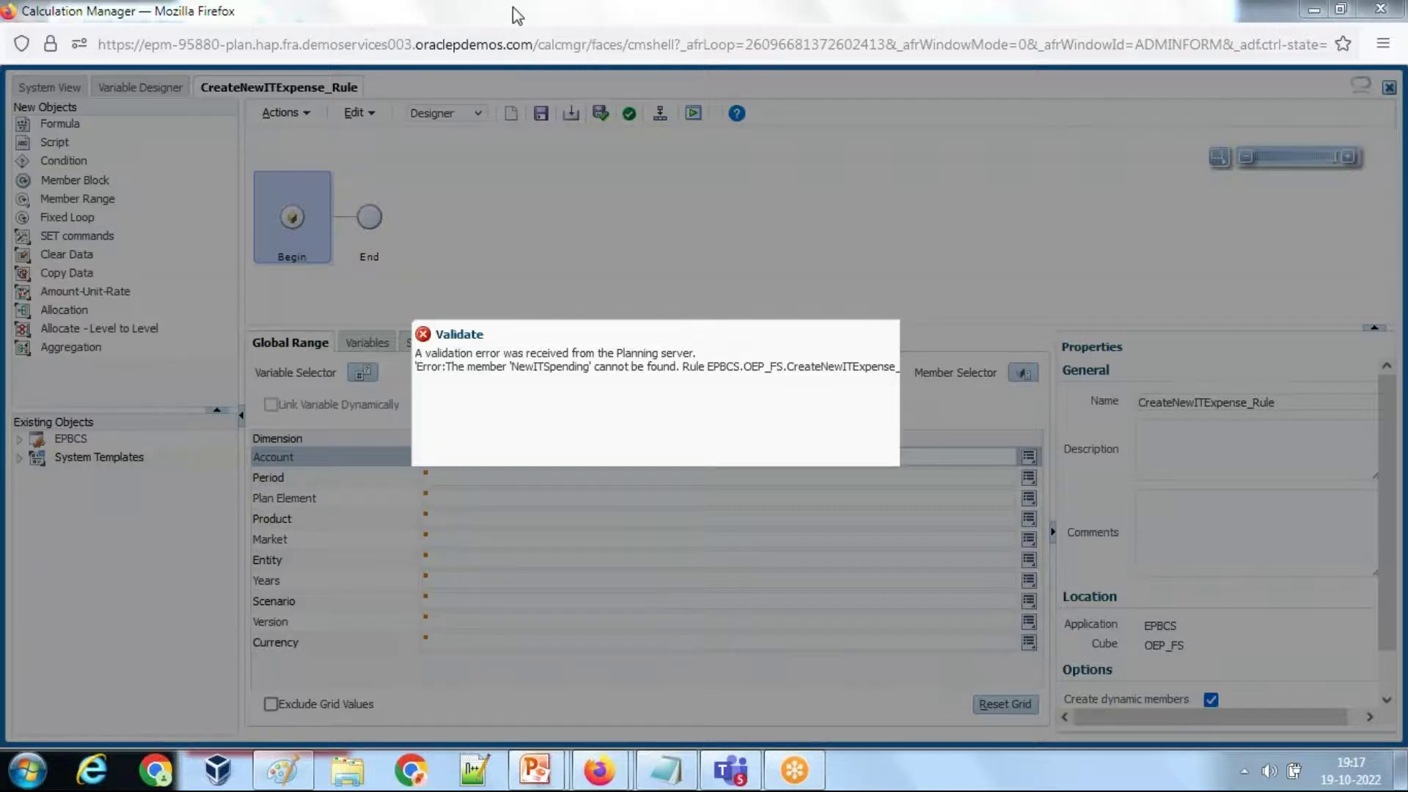
key("Escape")
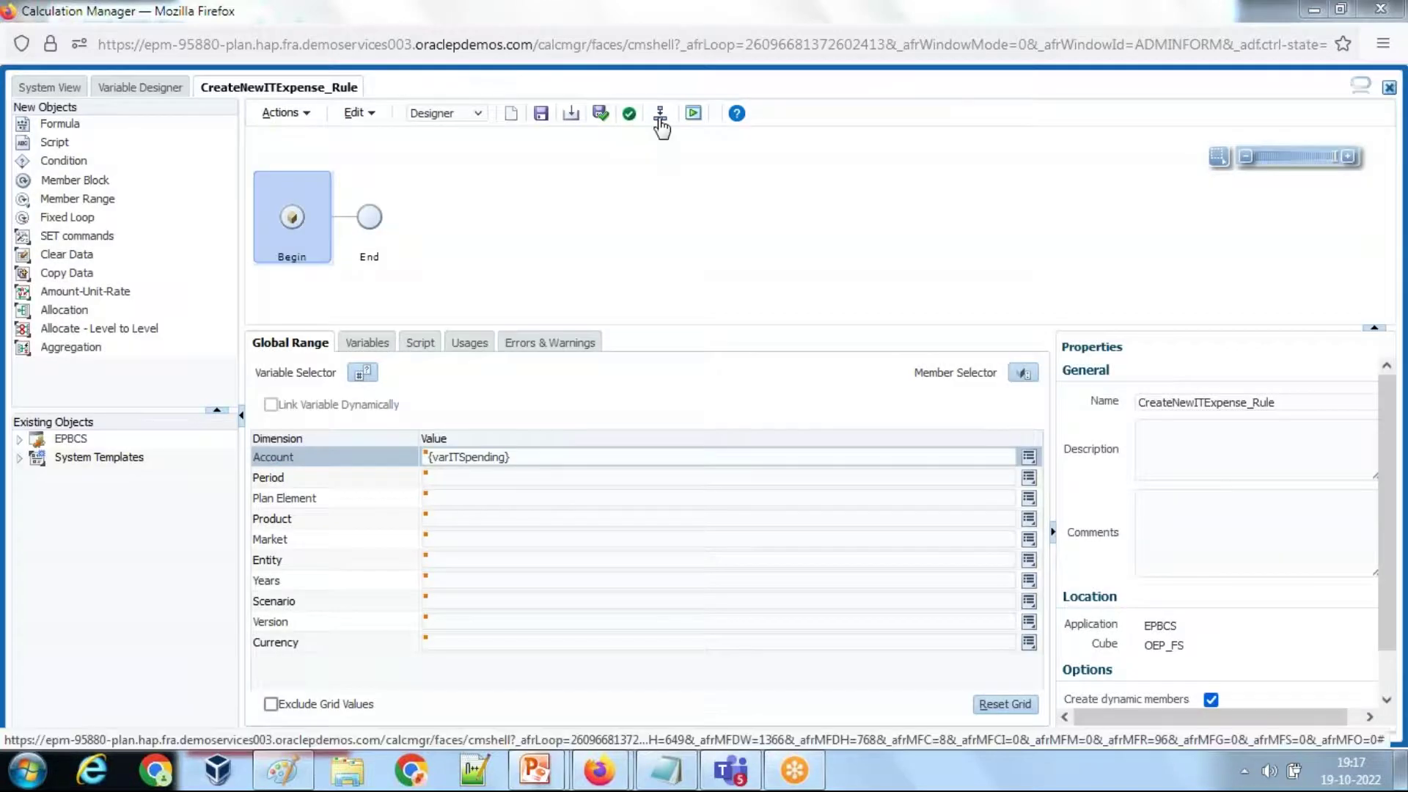
Deploy the rule with NewITSpending1 as the runtime prompt value for varITSpending.
left_click(660, 113)
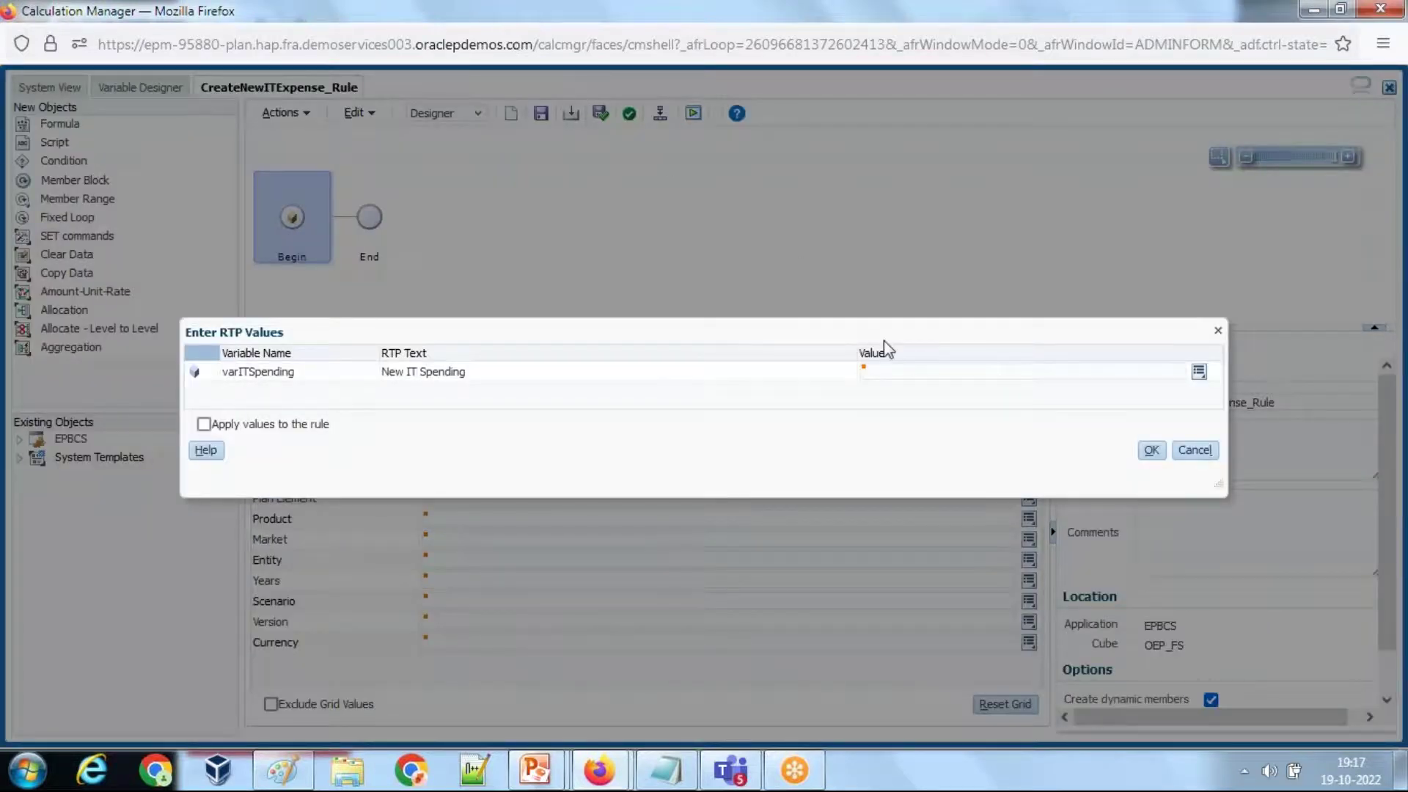
left_click(909, 372)
type("New")
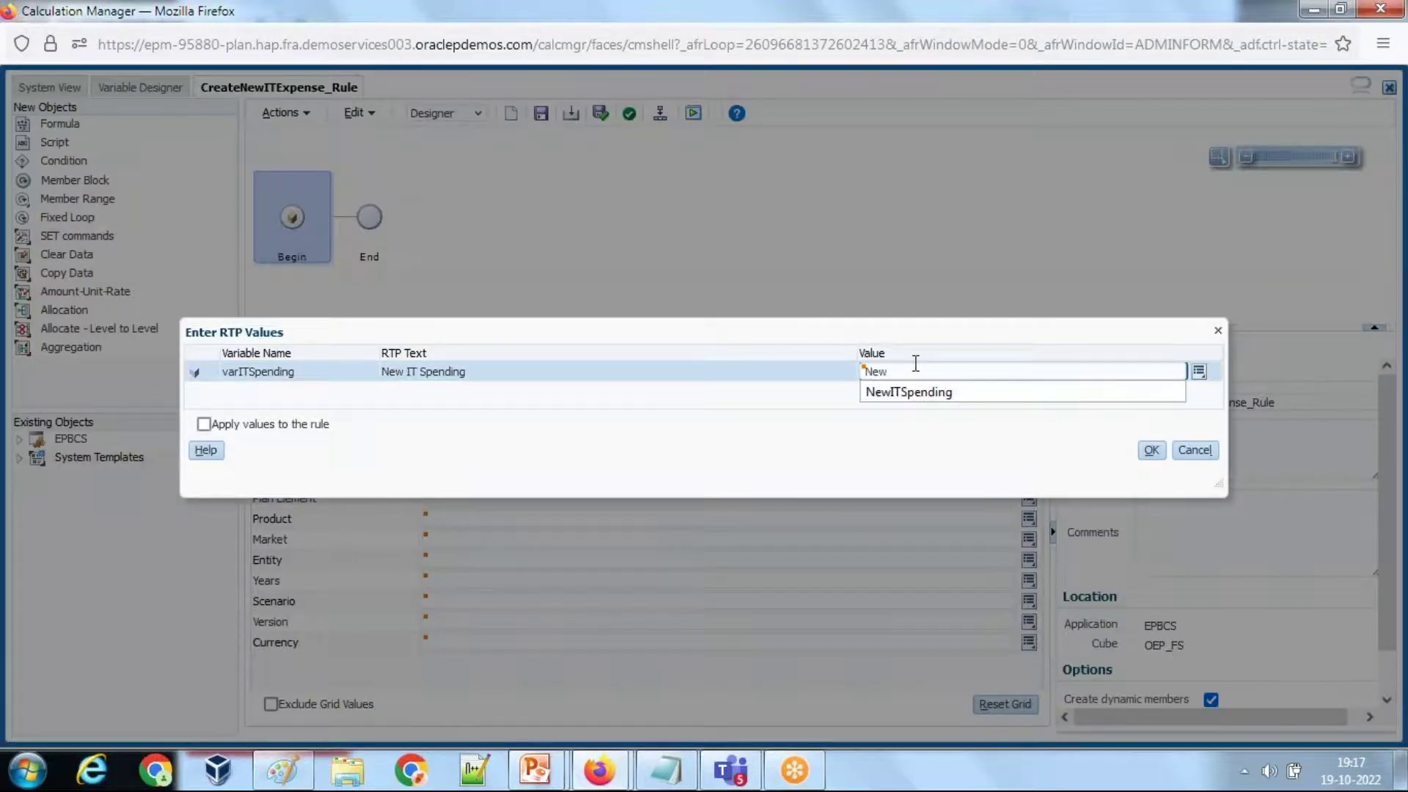
key("Down")
key("Return")
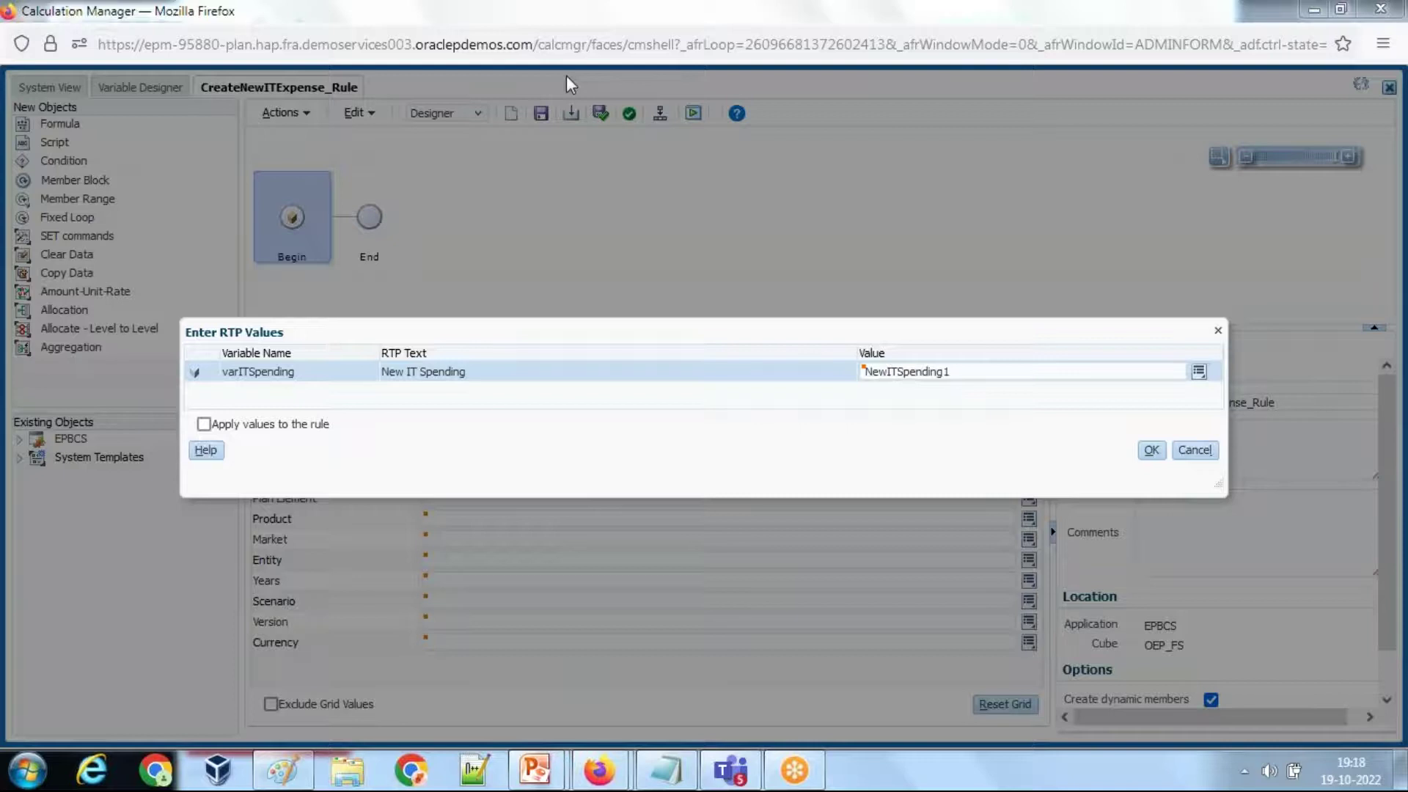
key("Return")
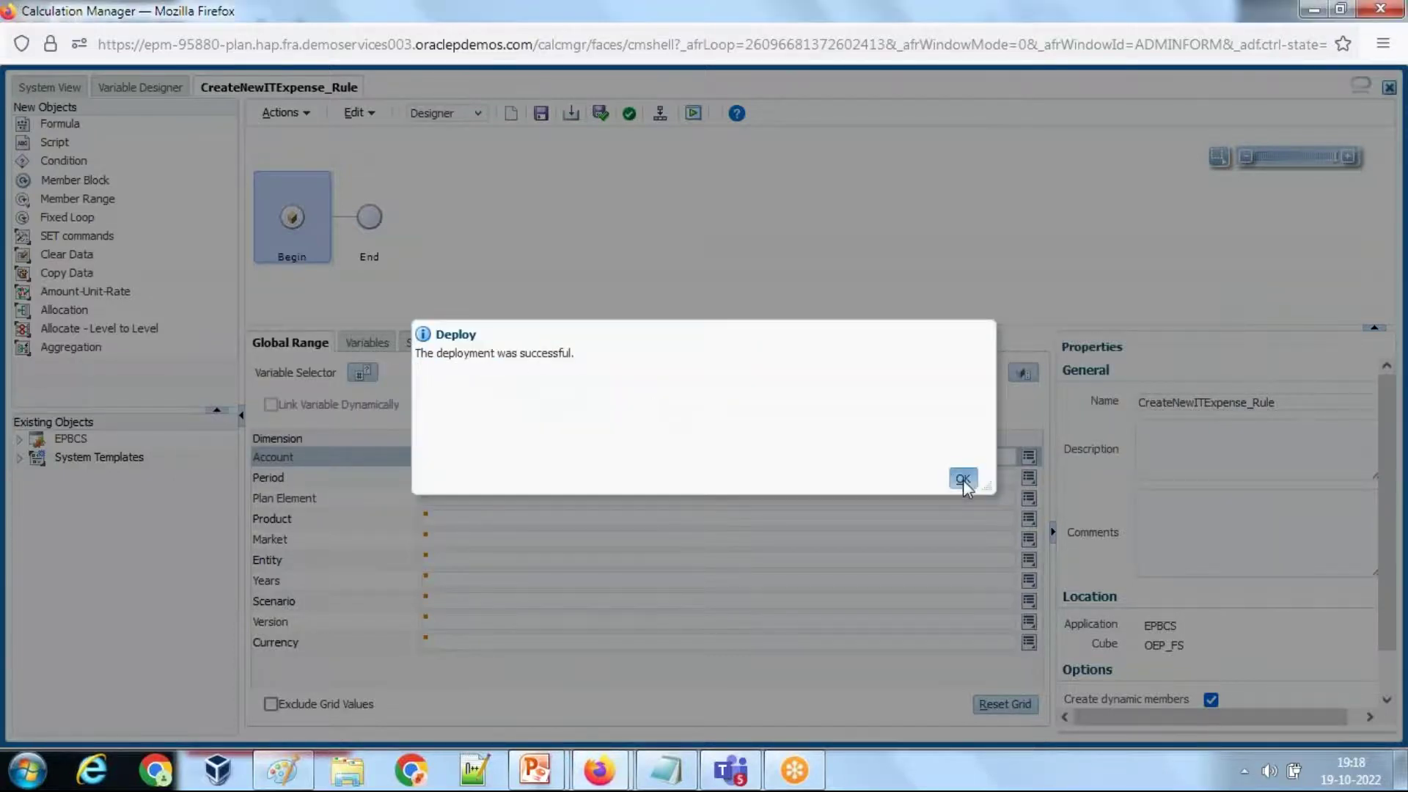
left_click(962, 479)
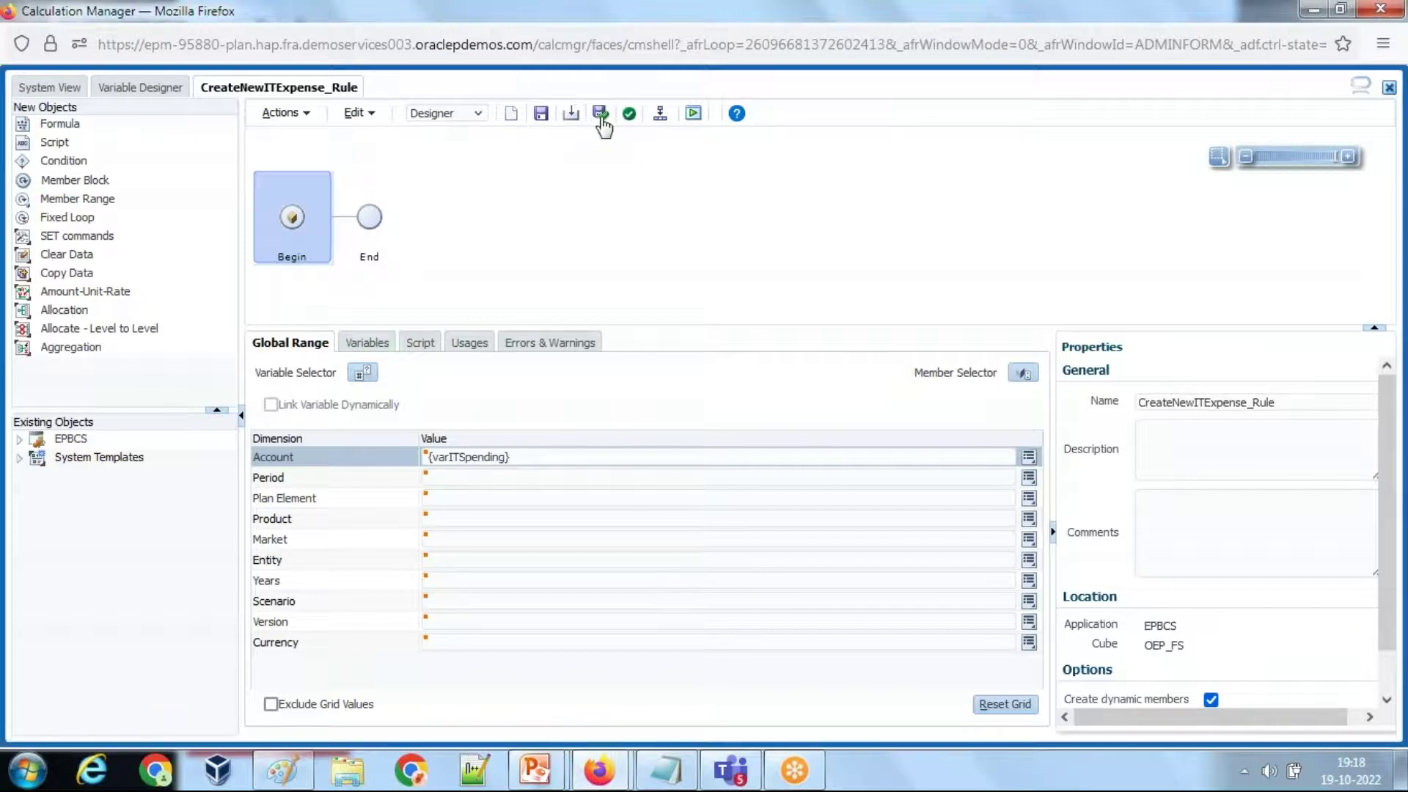
Switch to the Oracle Applications window, open Action Menus and look through the existing menus.
mouse_move(599, 769)
left_click(533, 667)
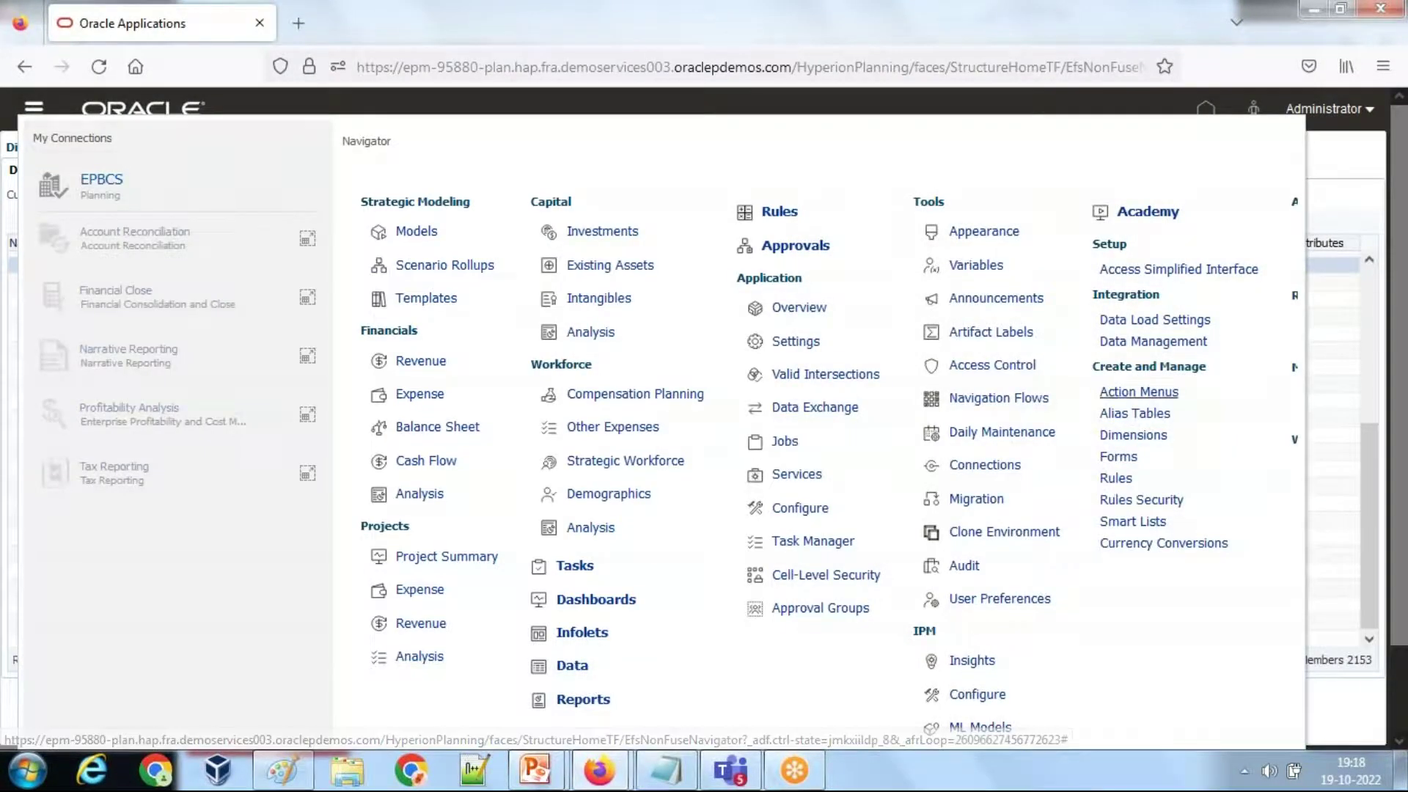
left_click(1144, 394)
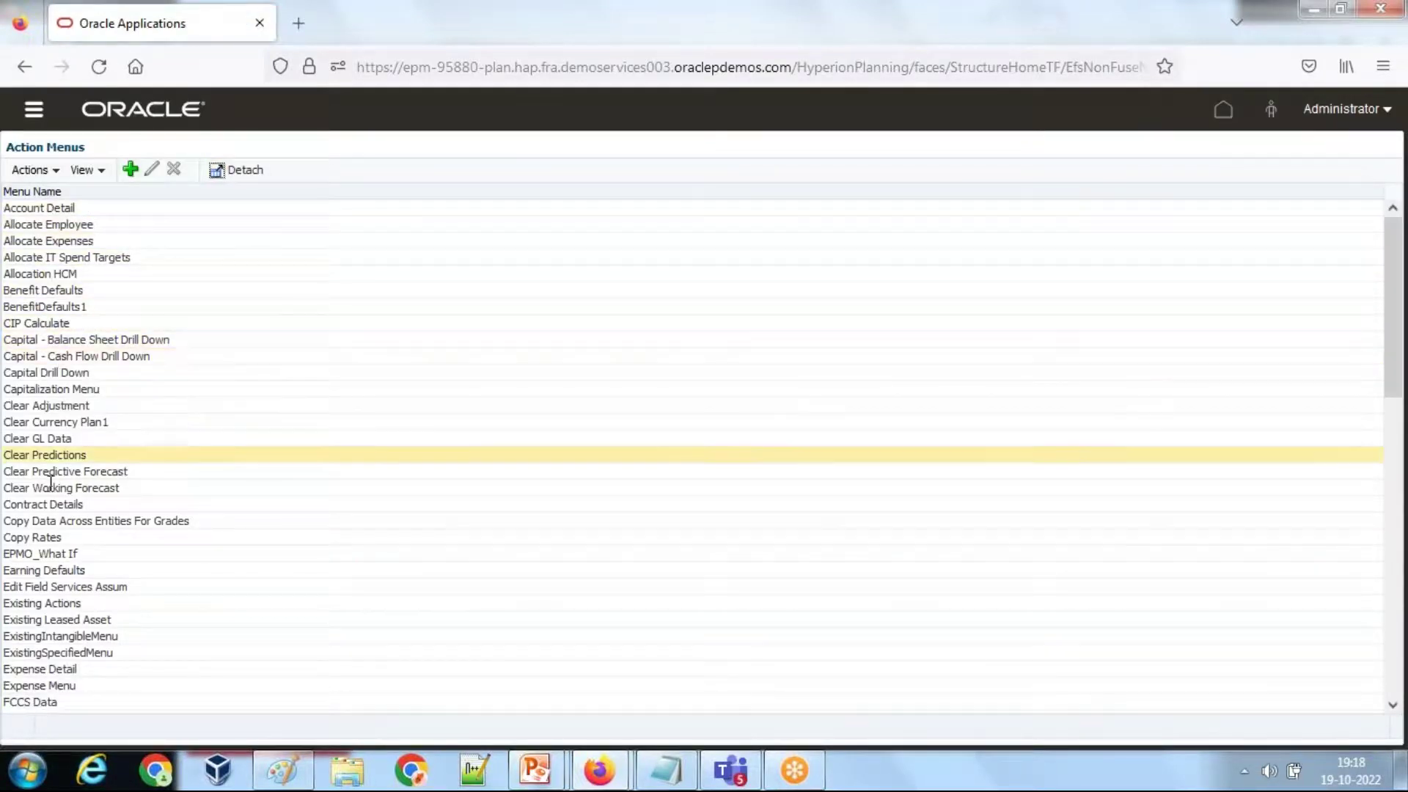
scroll(95, 344, "down", 3)
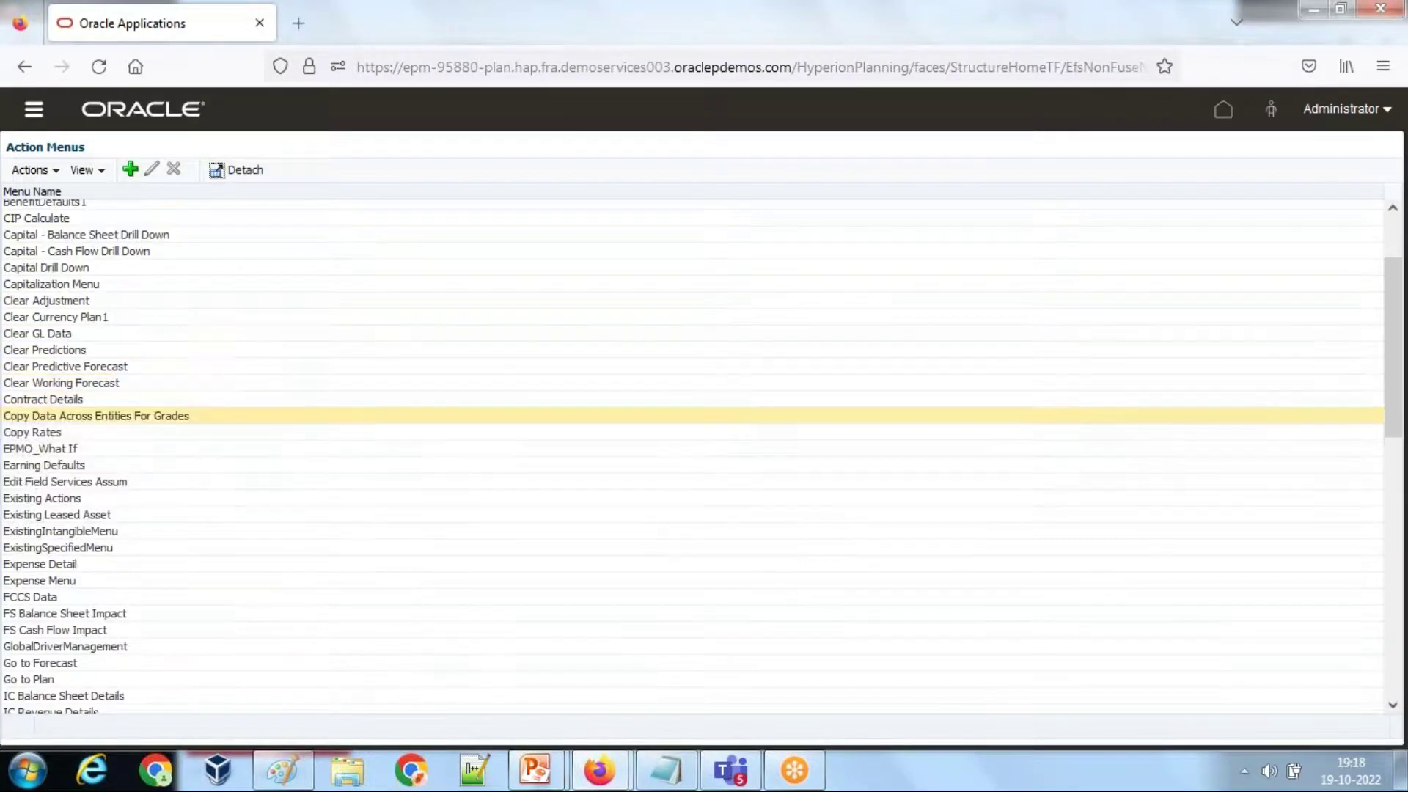
scroll(57, 571, "down", 10)
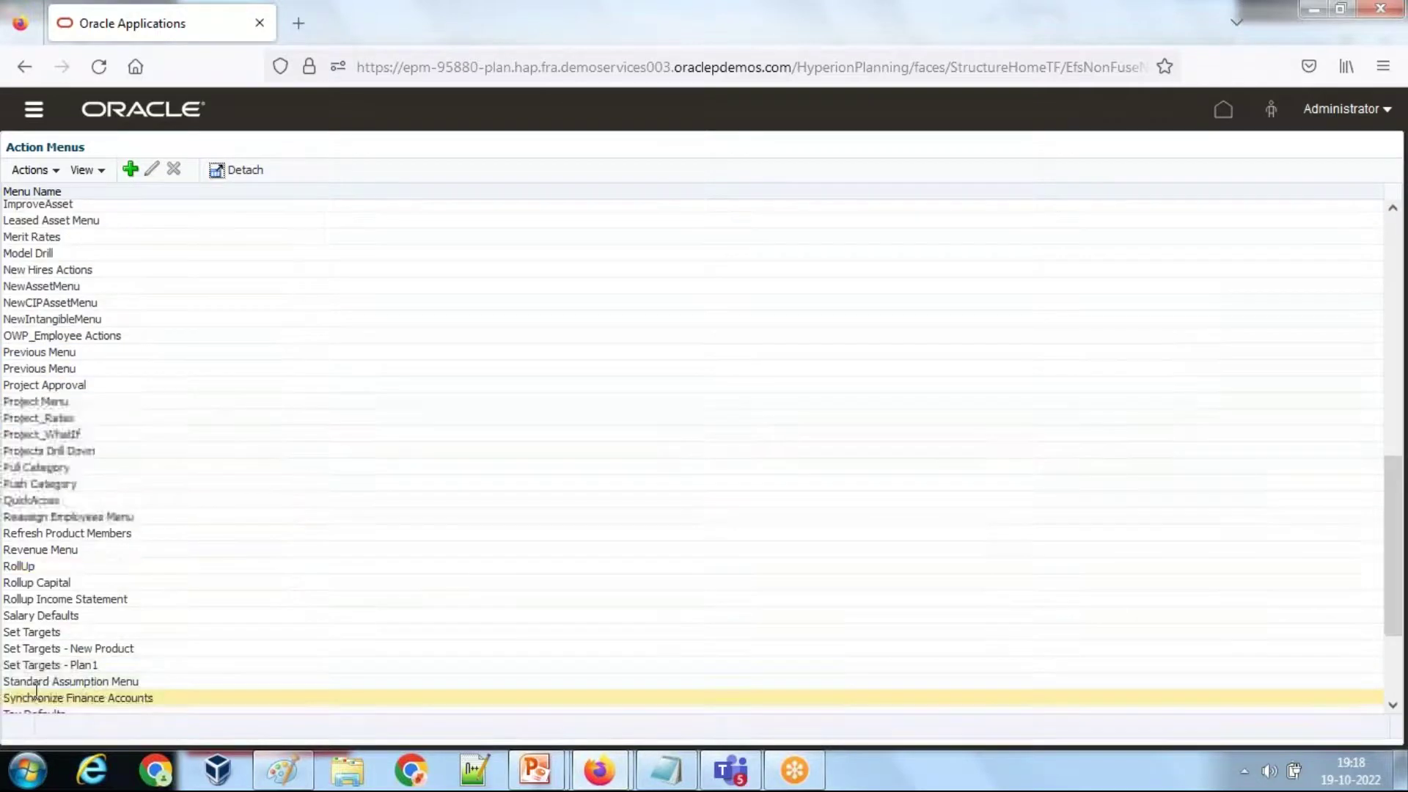
scroll(29, 722, "down", 3)
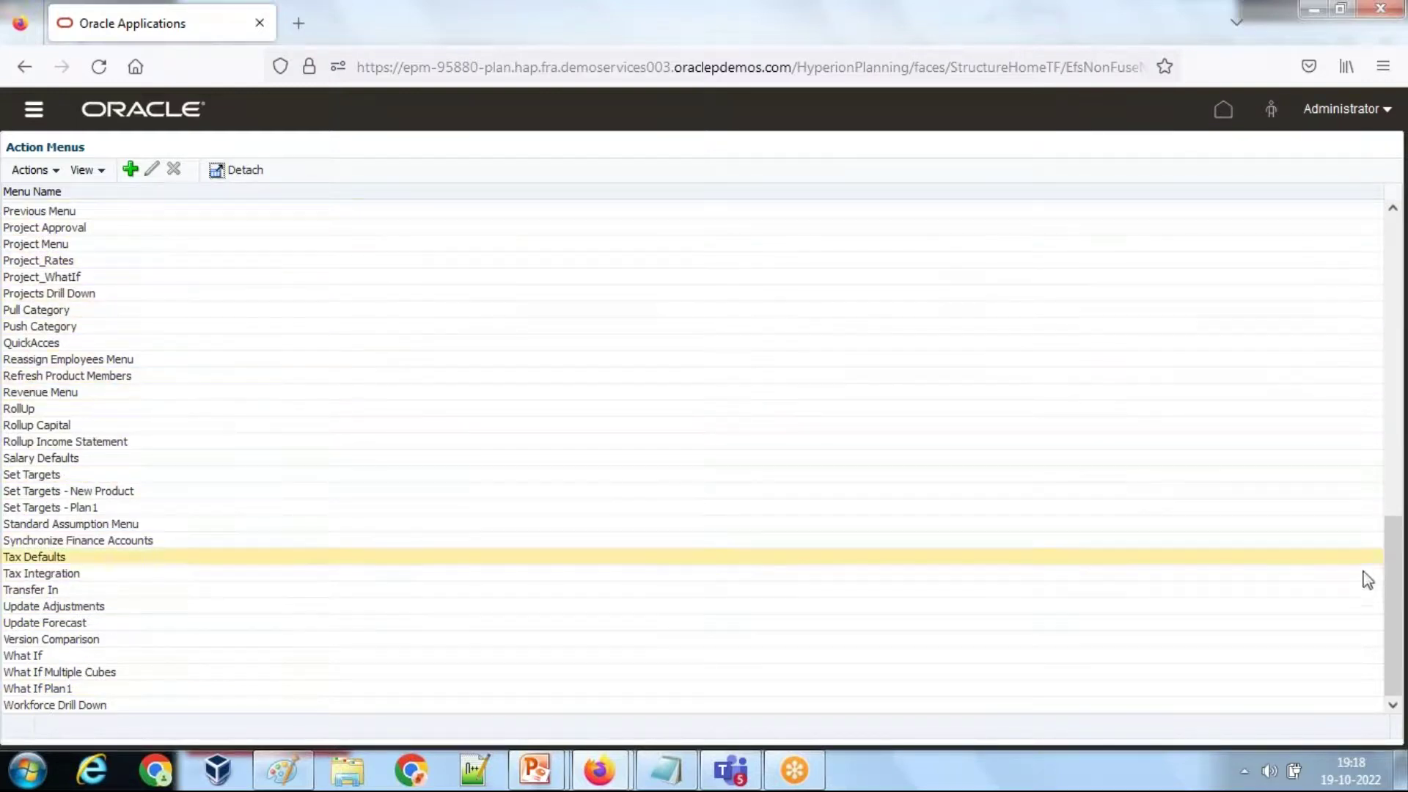
left_click_drag(1393, 619, 1393, 306)
left_click(1391, 303)
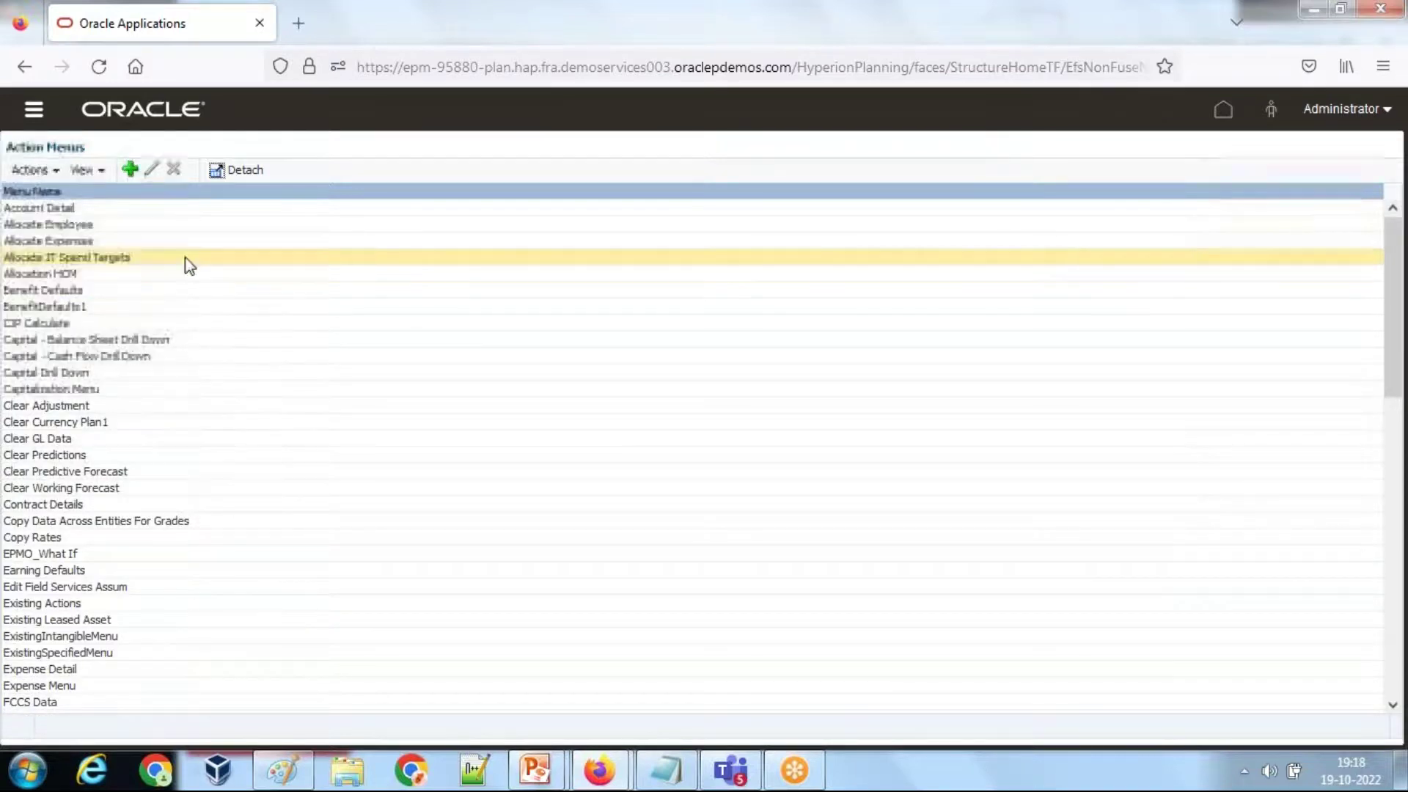
Create an action menu named TestVariable and open it for editing.
left_click(127, 173)
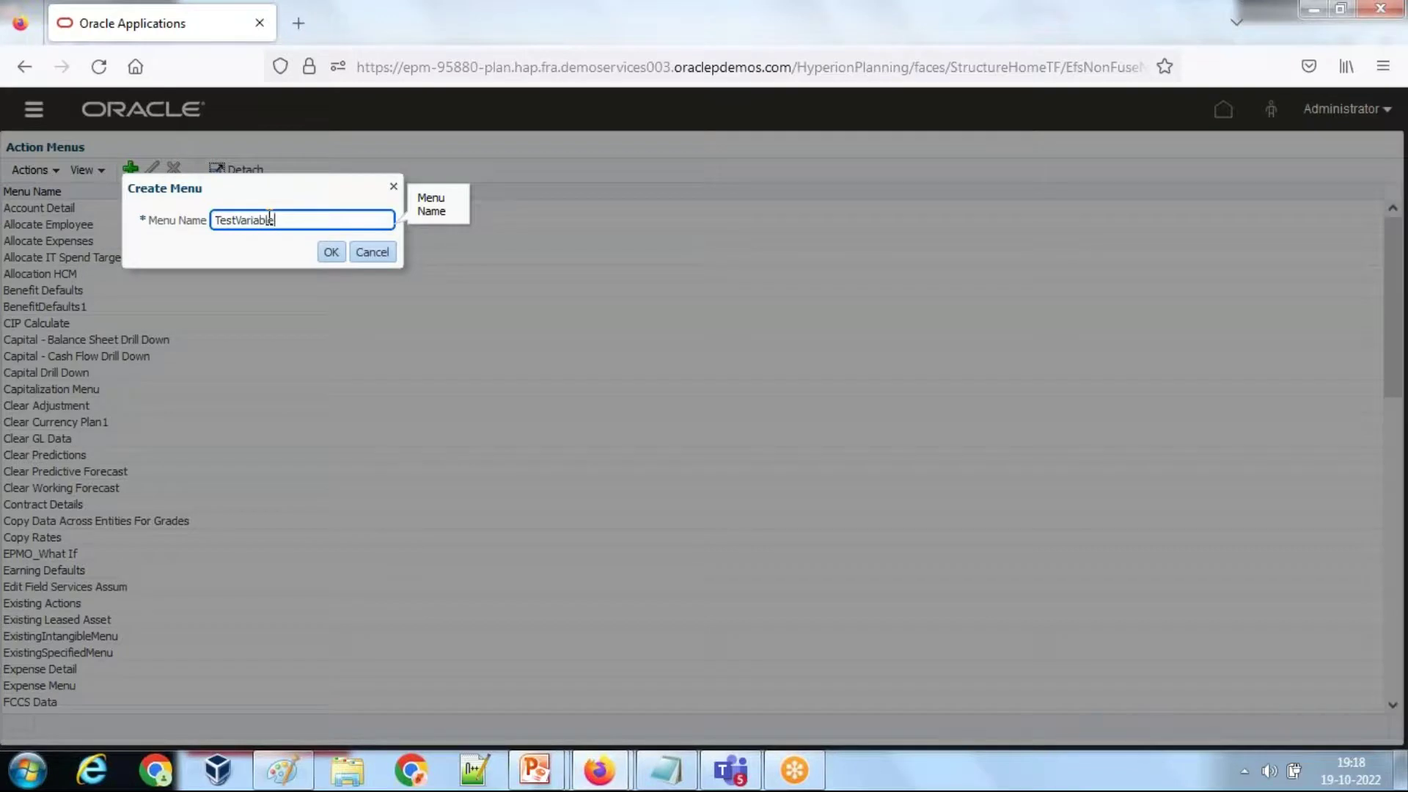
key("Return")
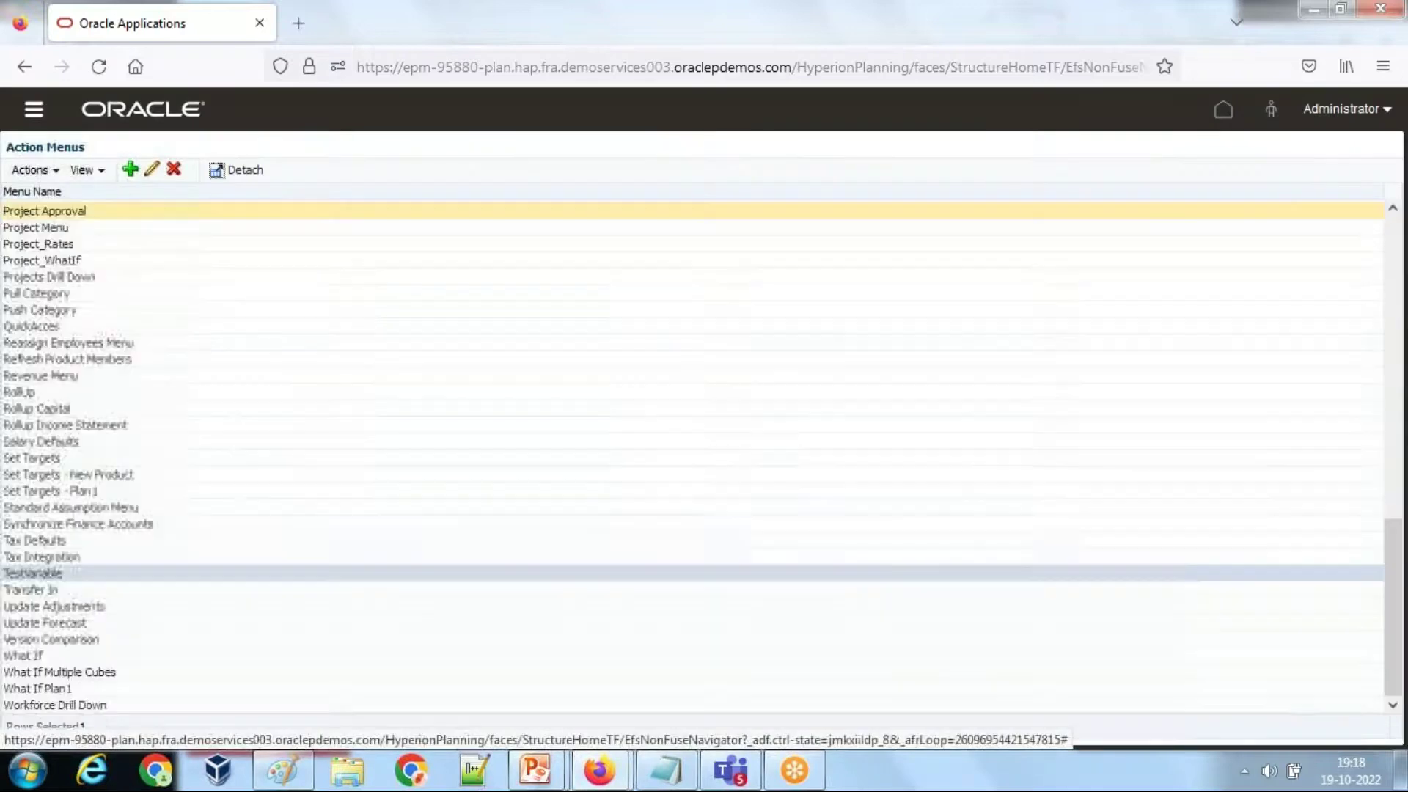
left_click(152, 175)
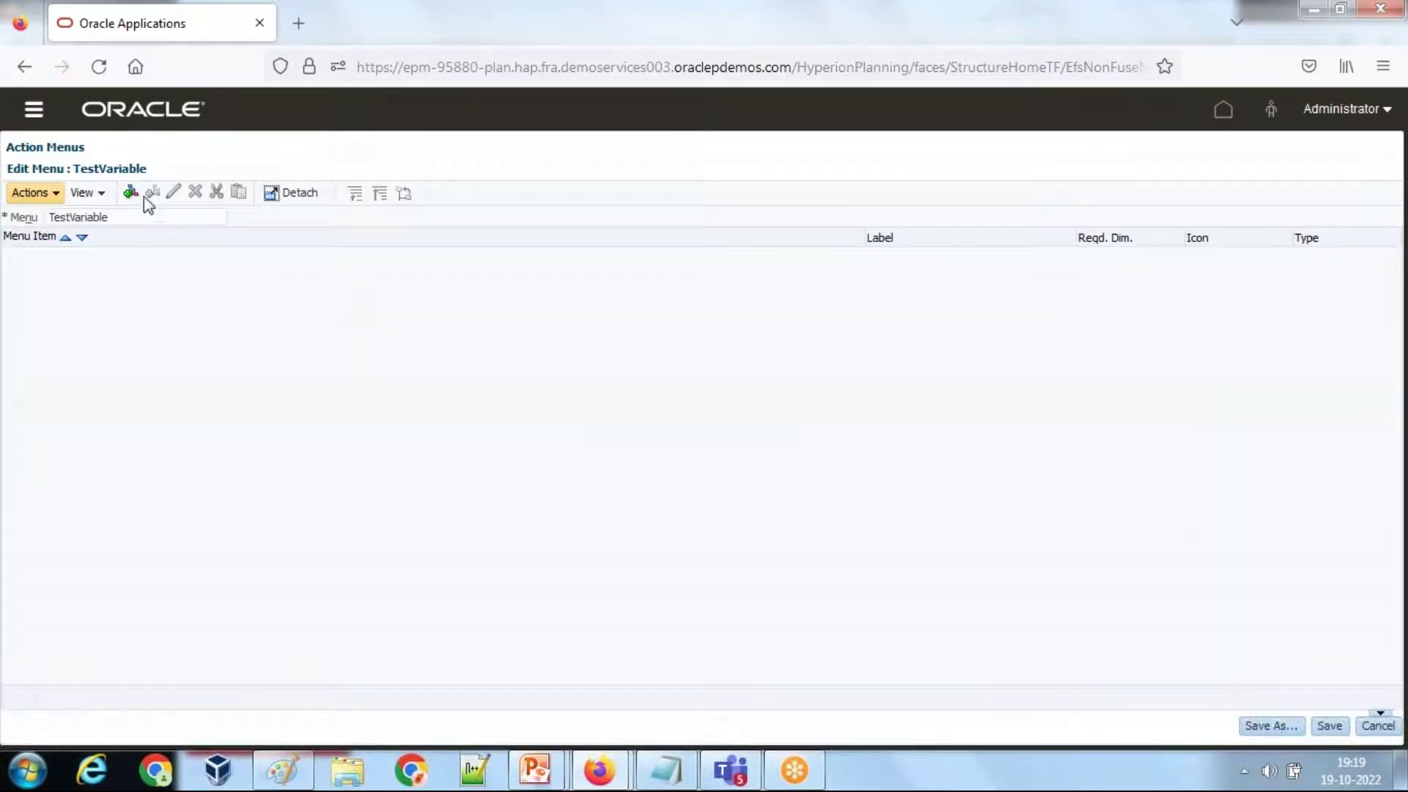
Start a child item in the TestVariable menu with QuickAccess as both its menu item name and label.
left_click(130, 192)
left_click(283, 444)
type("Q")
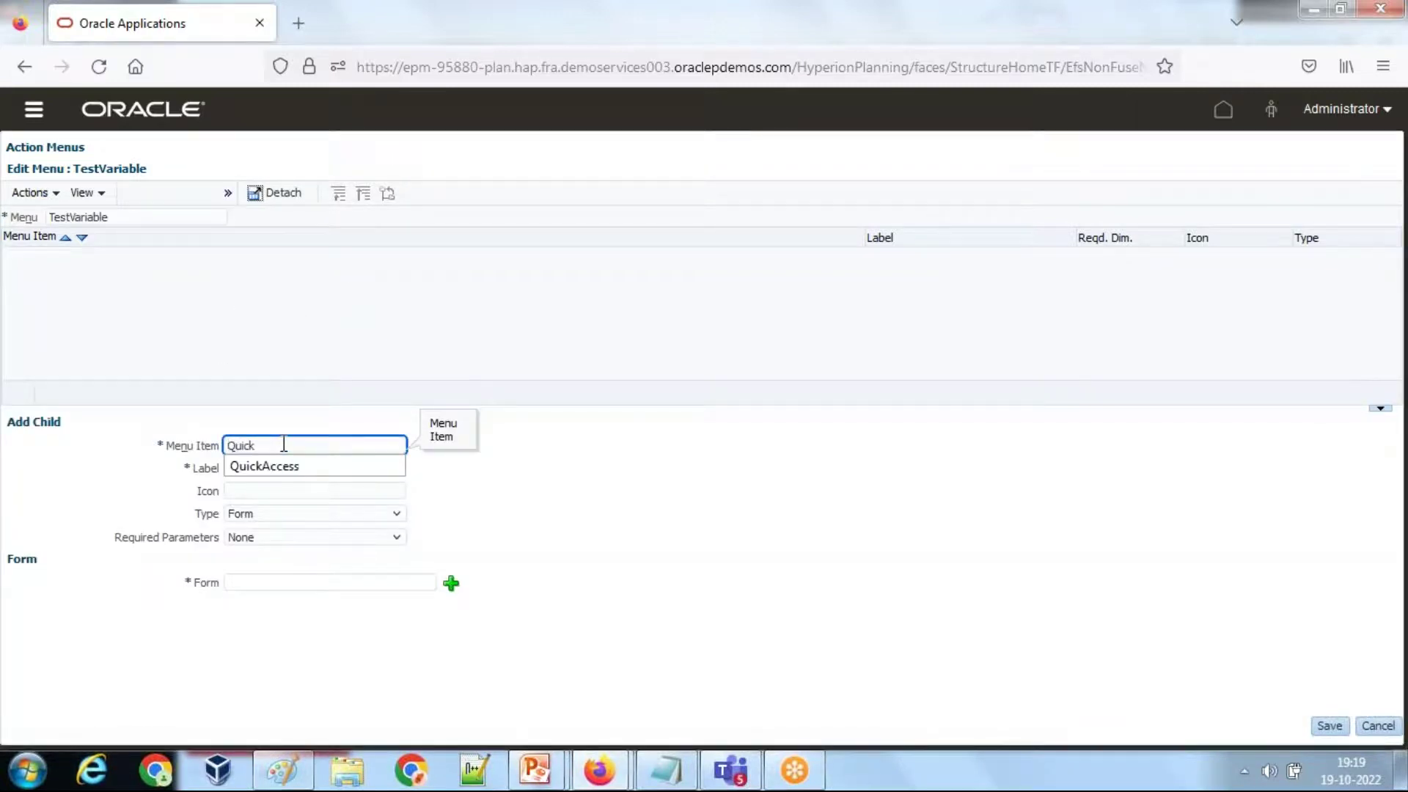
type("uick")
key("Tab")
key("shift+Tab")
key("ctrl+c")
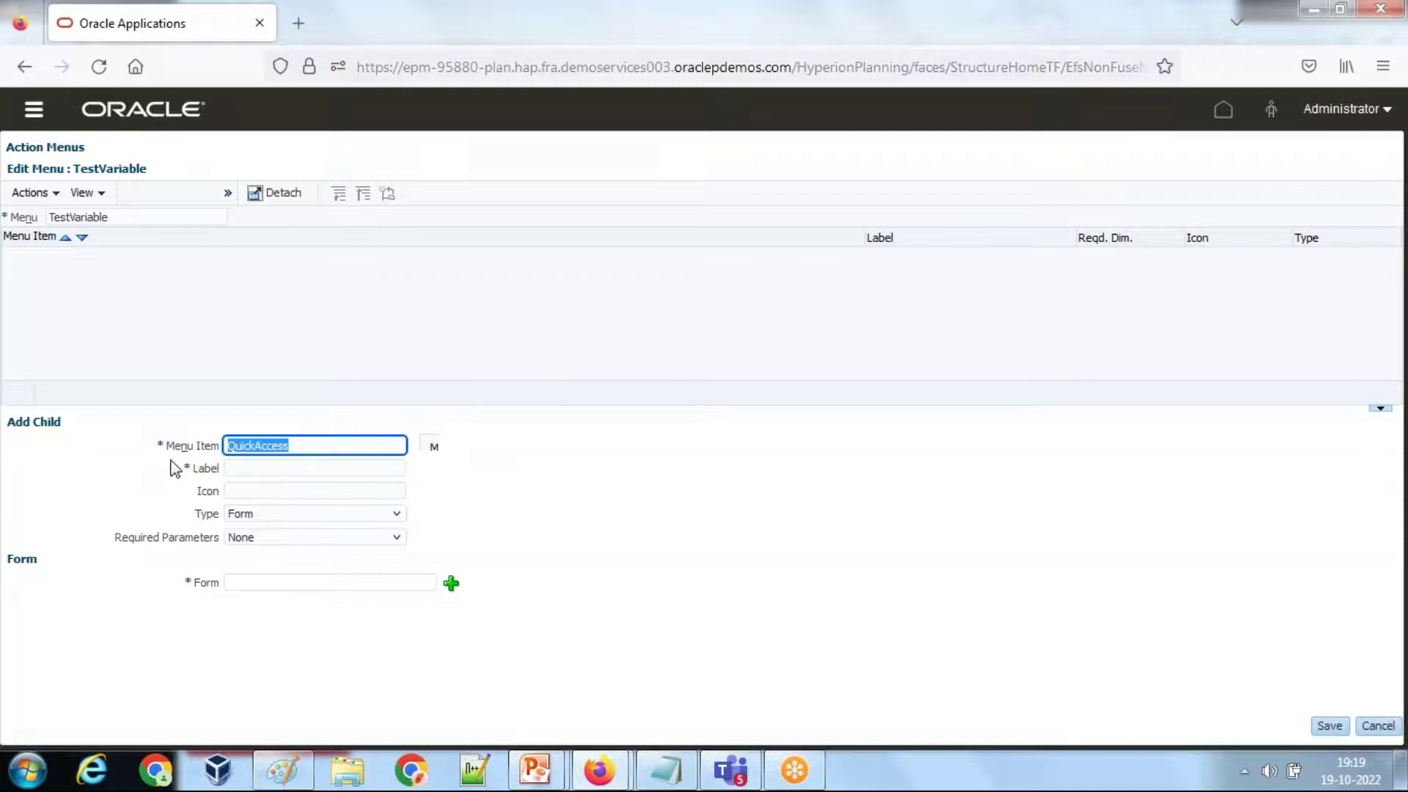
left_click(250, 468)
key("ctrl+v")
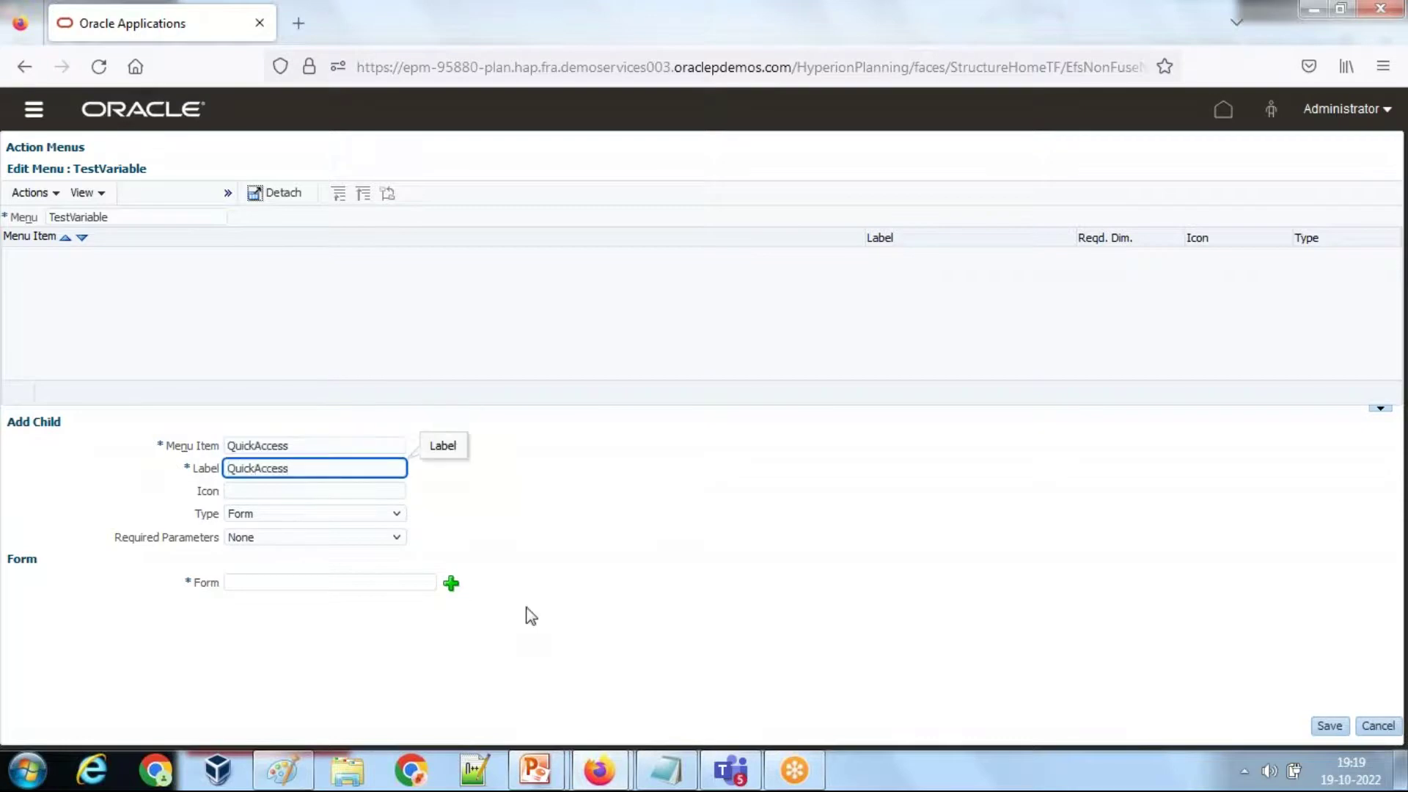
Set the QuickAccess item's type to Menu Header and save the item.
left_click(345, 536)
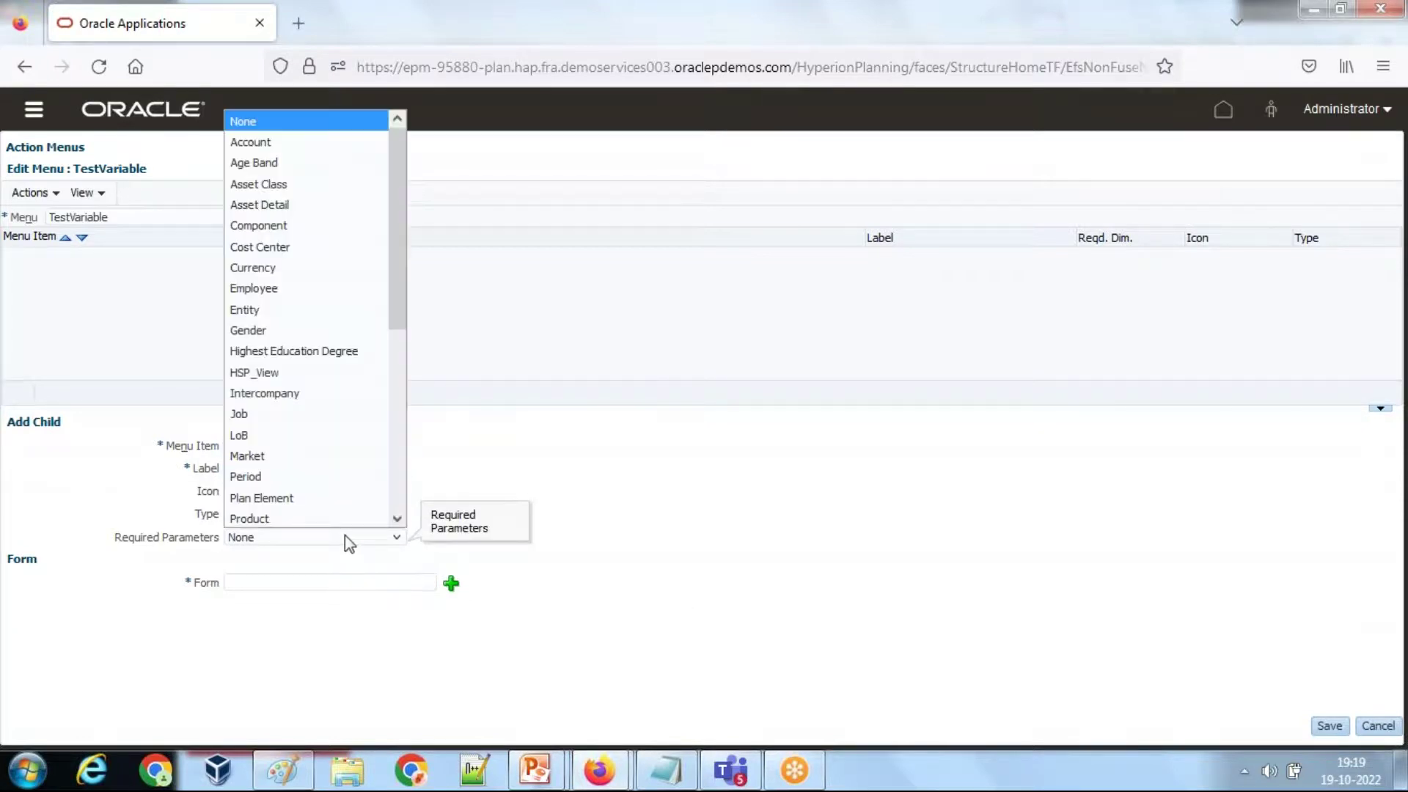
left_click(345, 534)
left_click(336, 516)
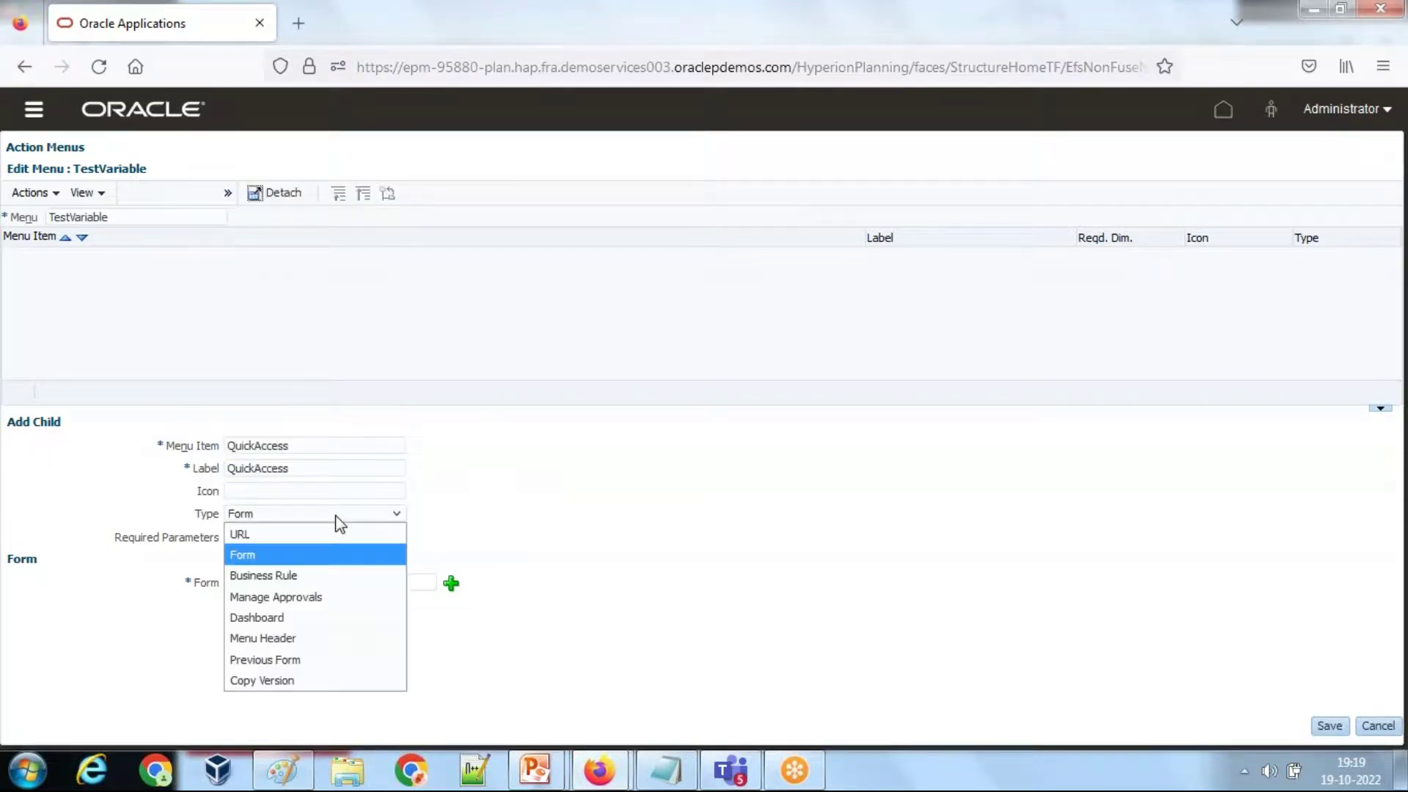
left_click(283, 638)
left_click(1329, 725)
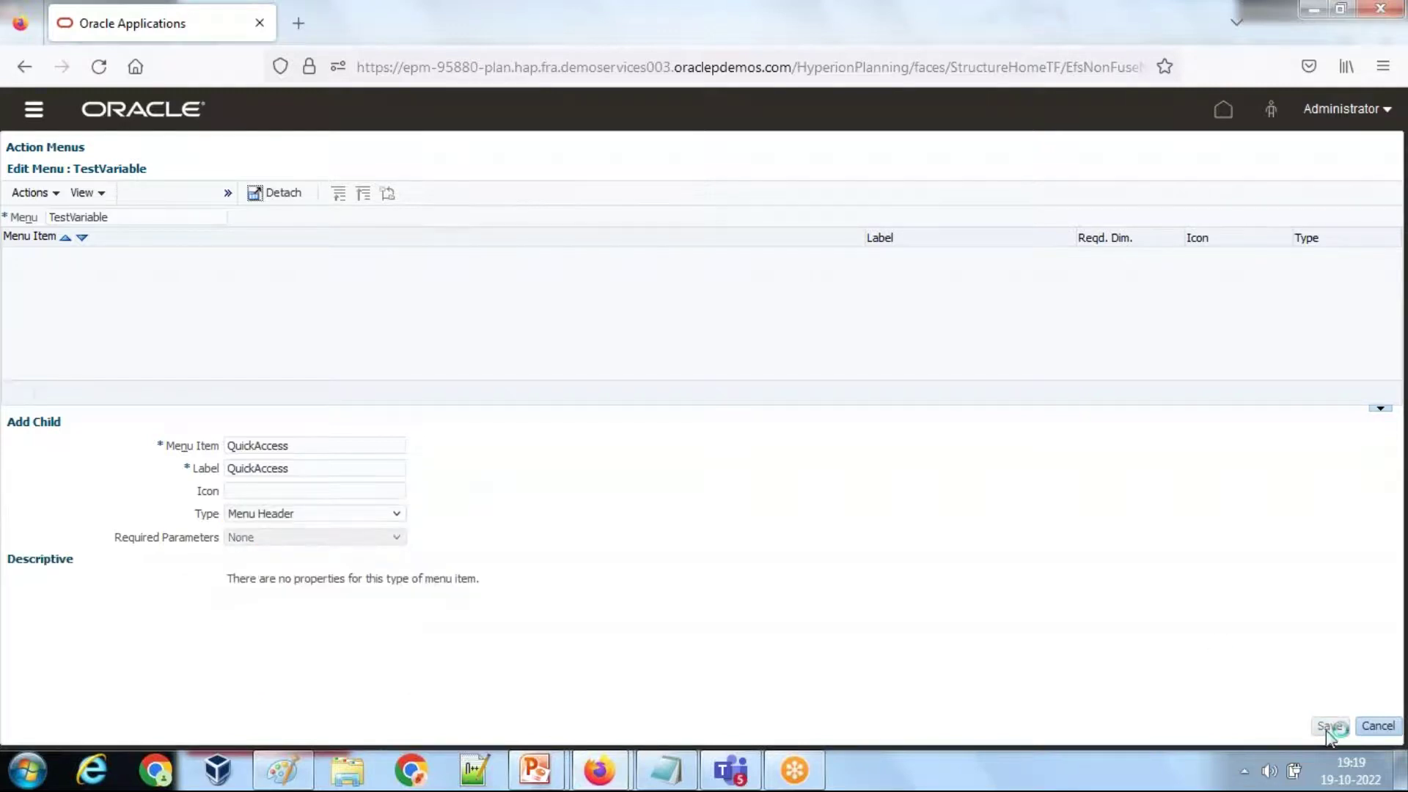
Start a child item under QuickAccess with menu item name AppMaintenance and label App Maintenance.
left_click(745, 280)
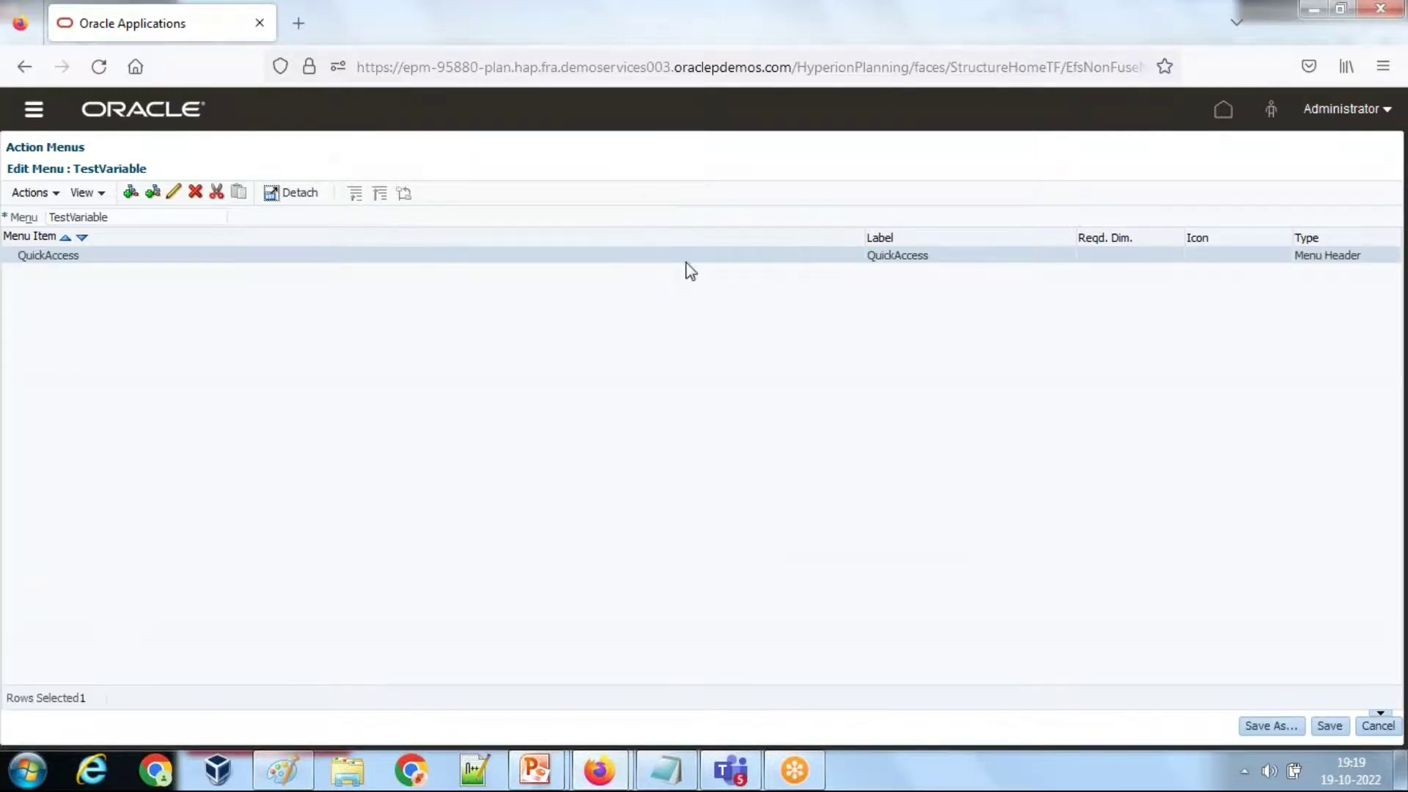
left_click(137, 199)
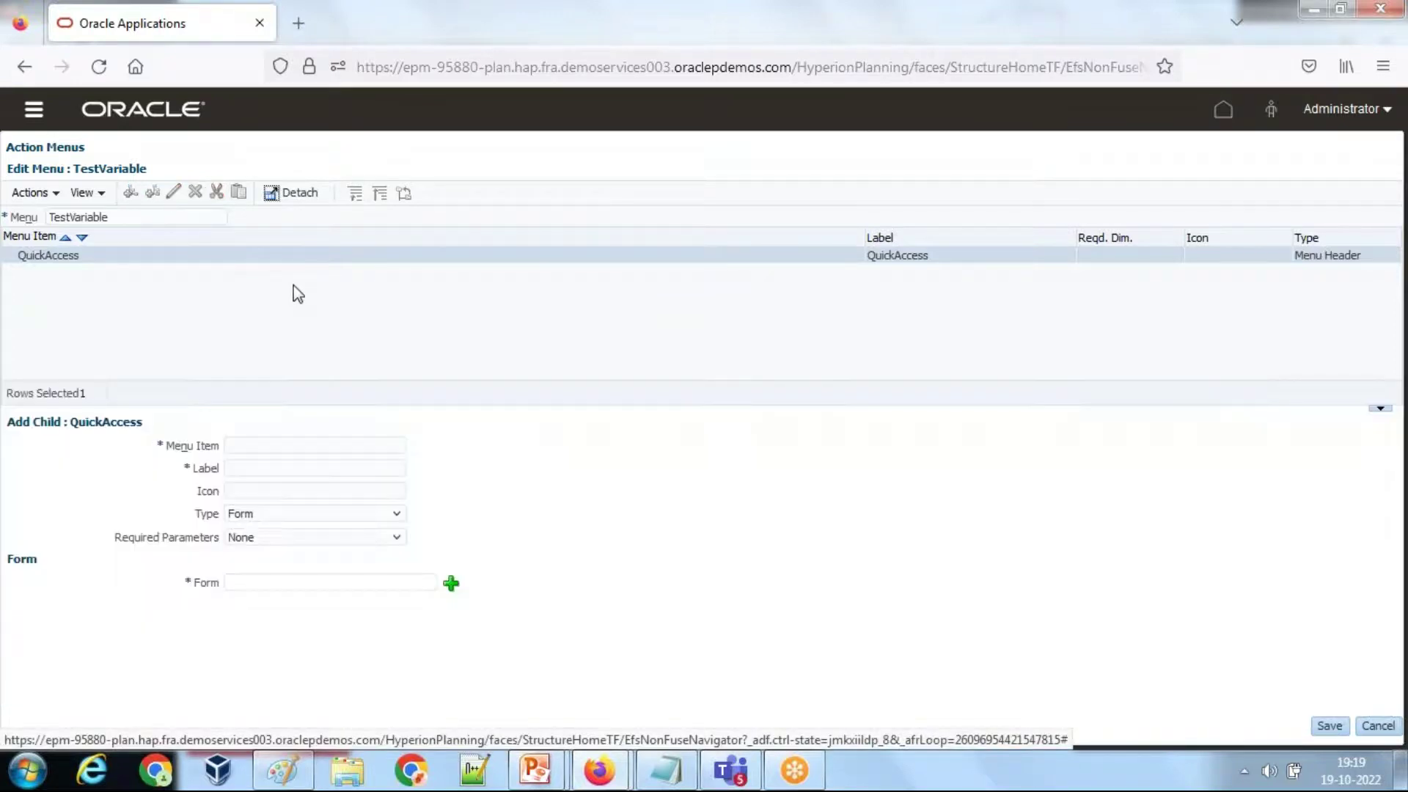
left_click(266, 443)
type("App M")
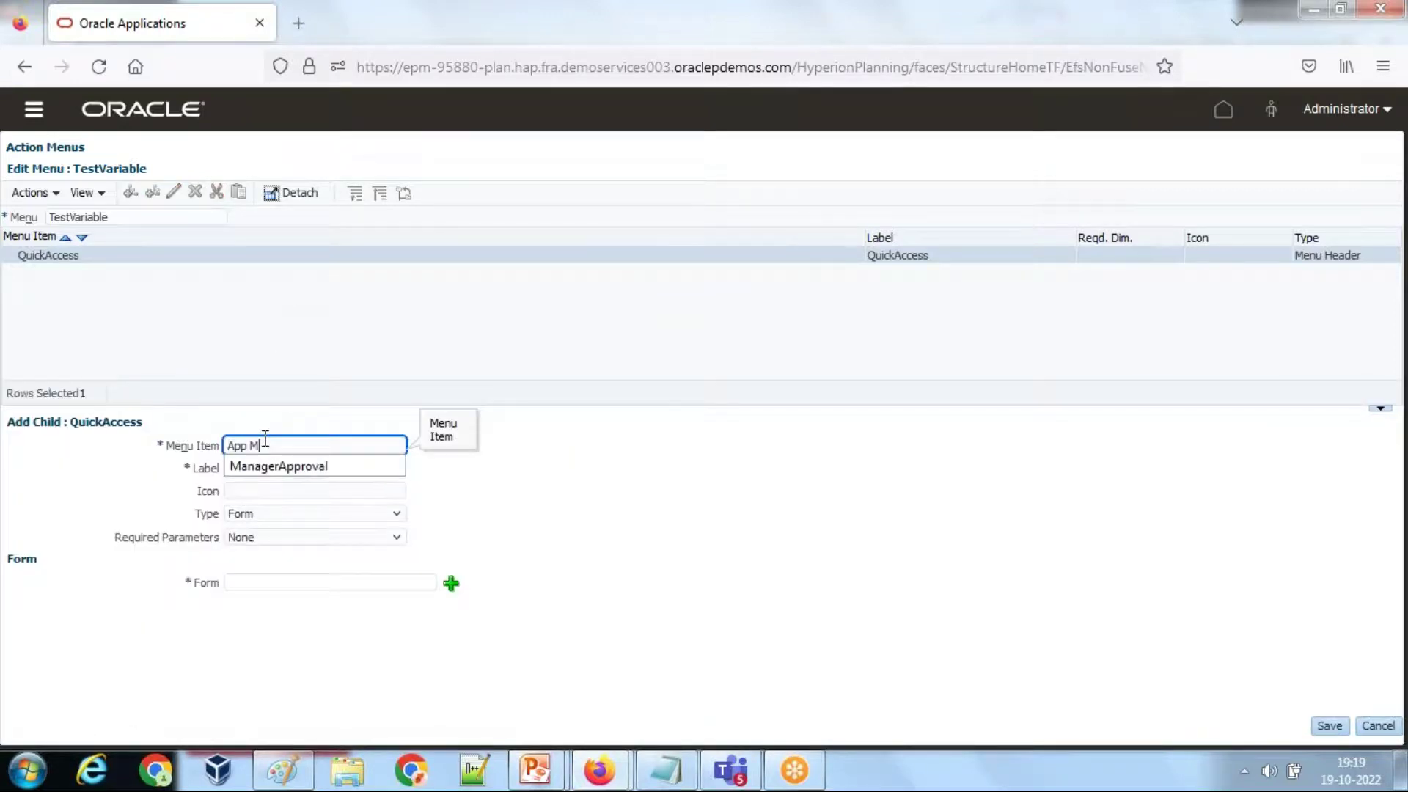
key("BackSpace")
key("BackSpace")
type("M")
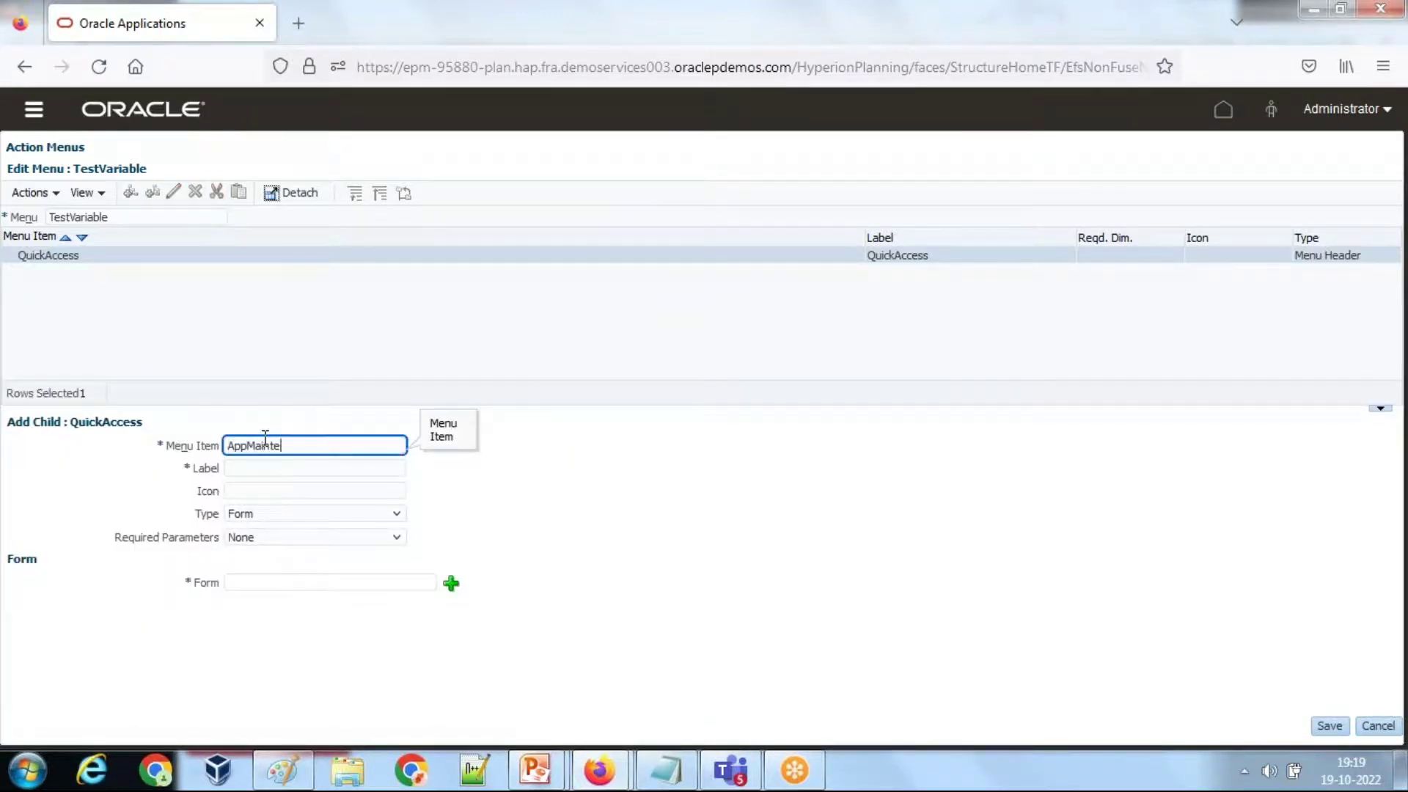
key("ctrl+a")
key("ctrl+c")
key("Tab")
key("ctrl+v")
key("Left")
Set the AppMaintenance item's type to Menu Header and save the item.
left_click(272, 517)
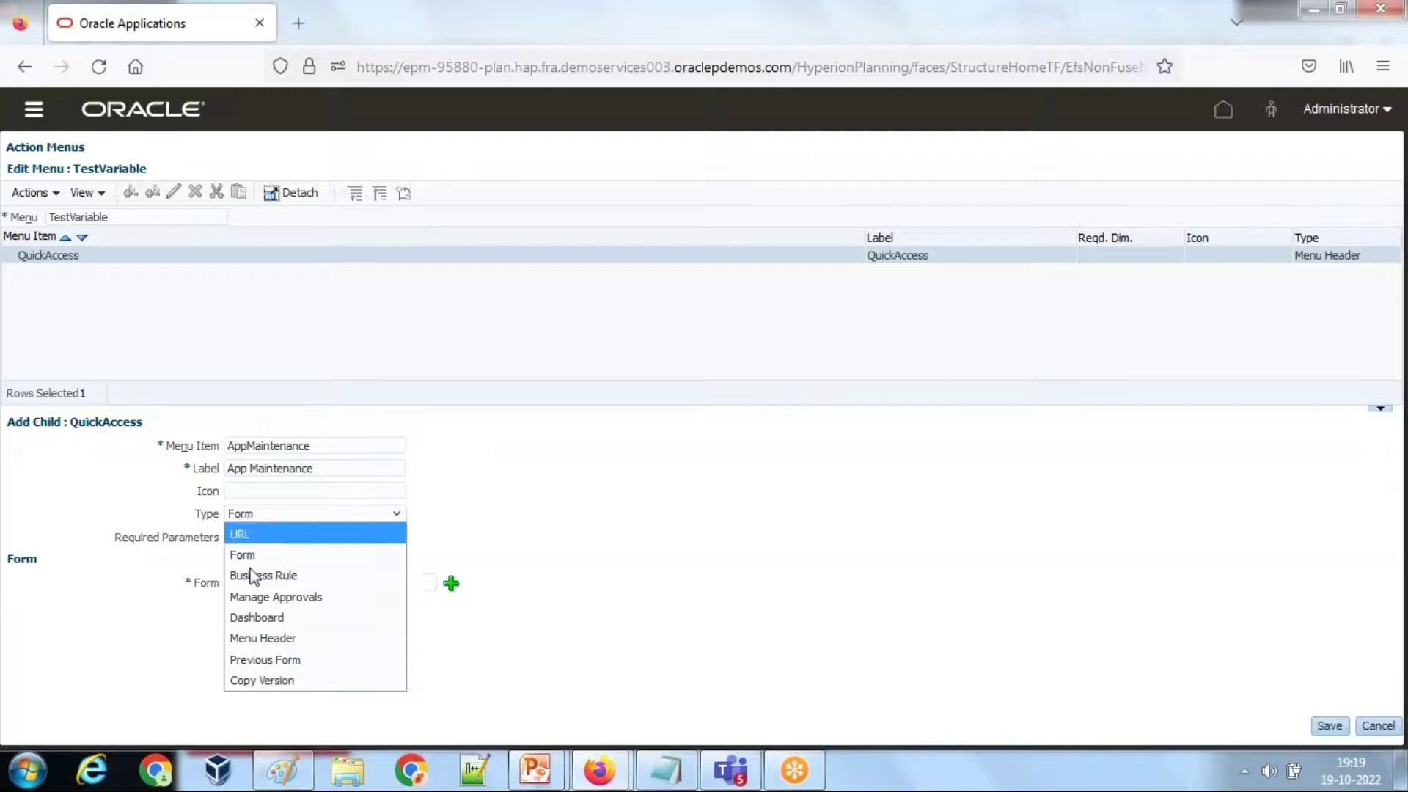
left_click(264, 638)
left_click(1340, 728)
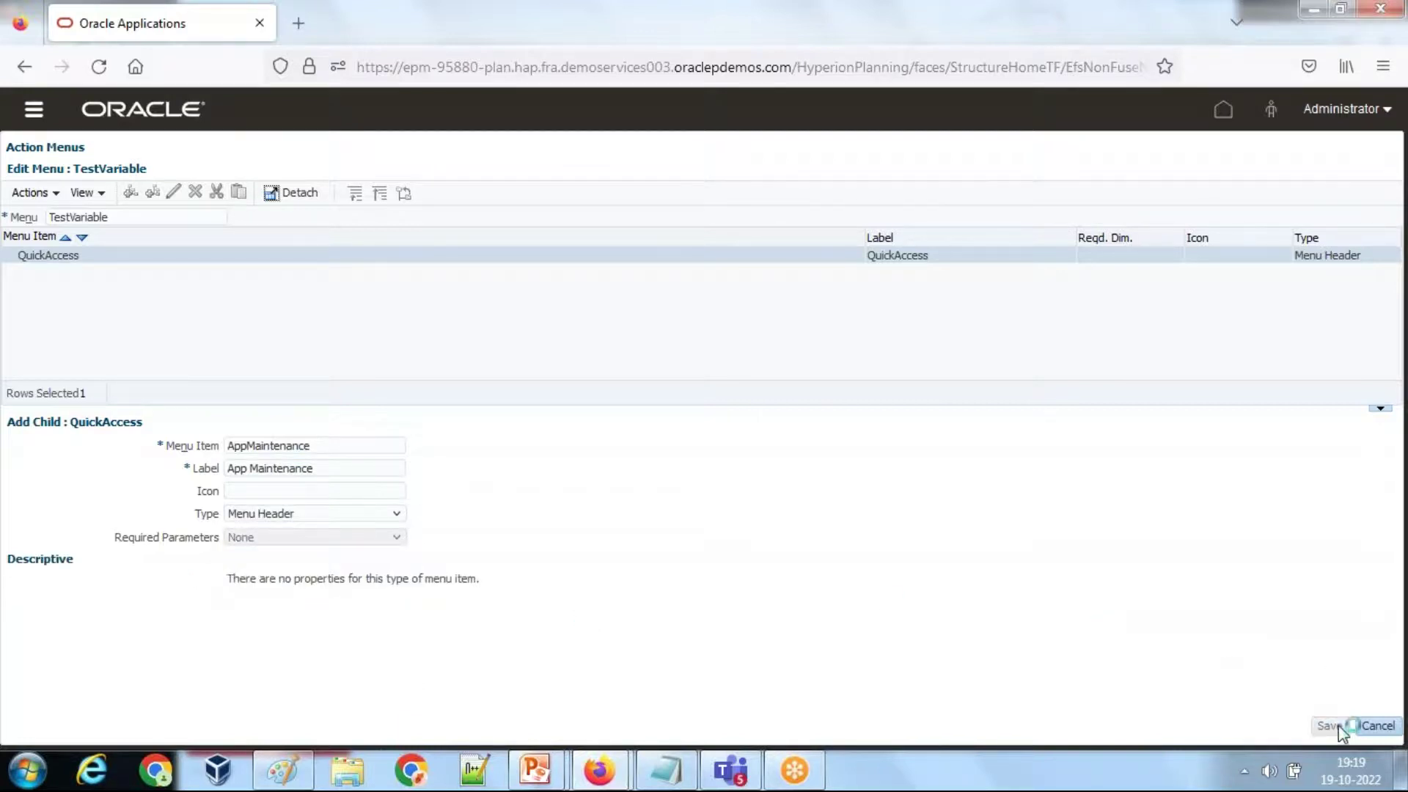
left_click(745, 281)
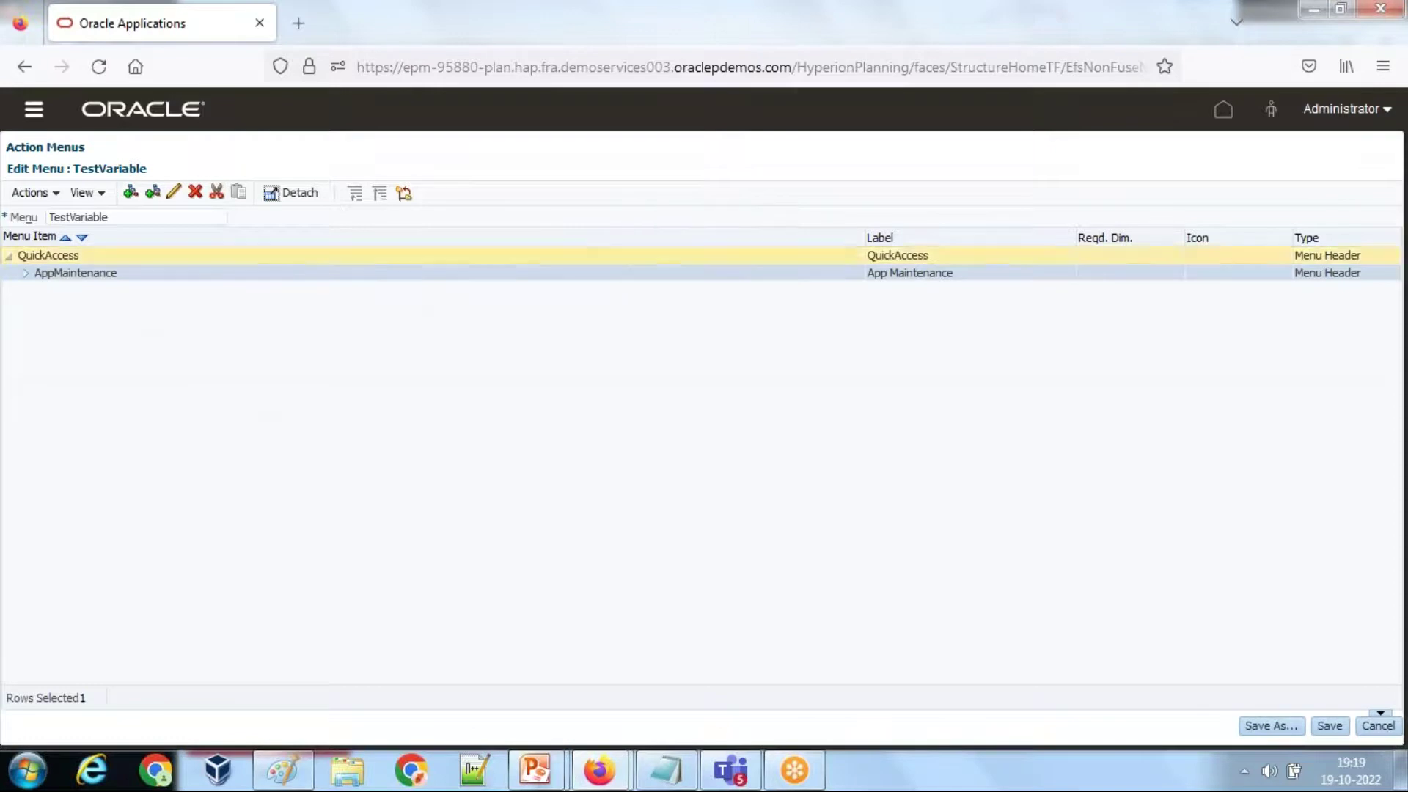
Start a child item under AppMaintenance with menu item name AddNewITSpending and label Add New IT Spending.
left_click(131, 192)
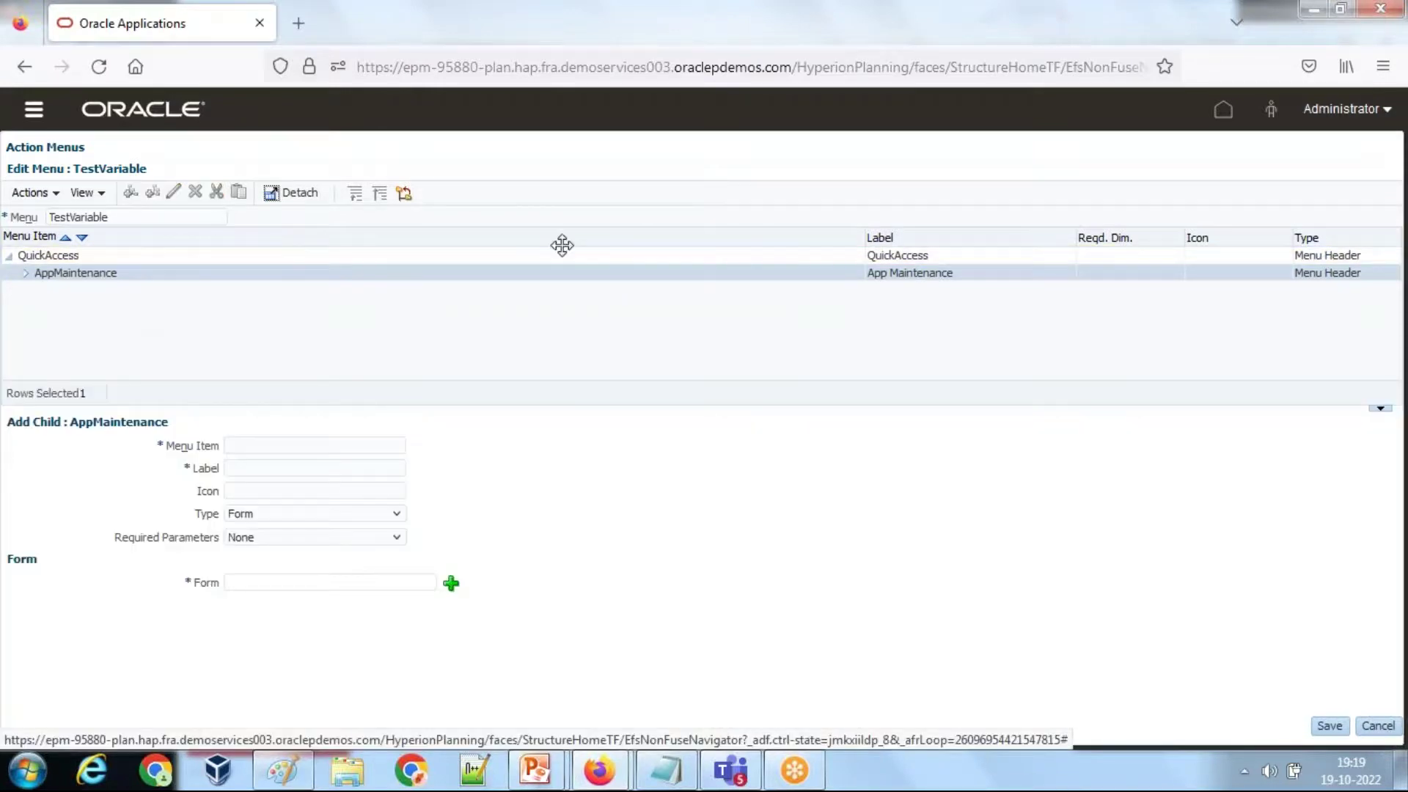
left_click(293, 445)
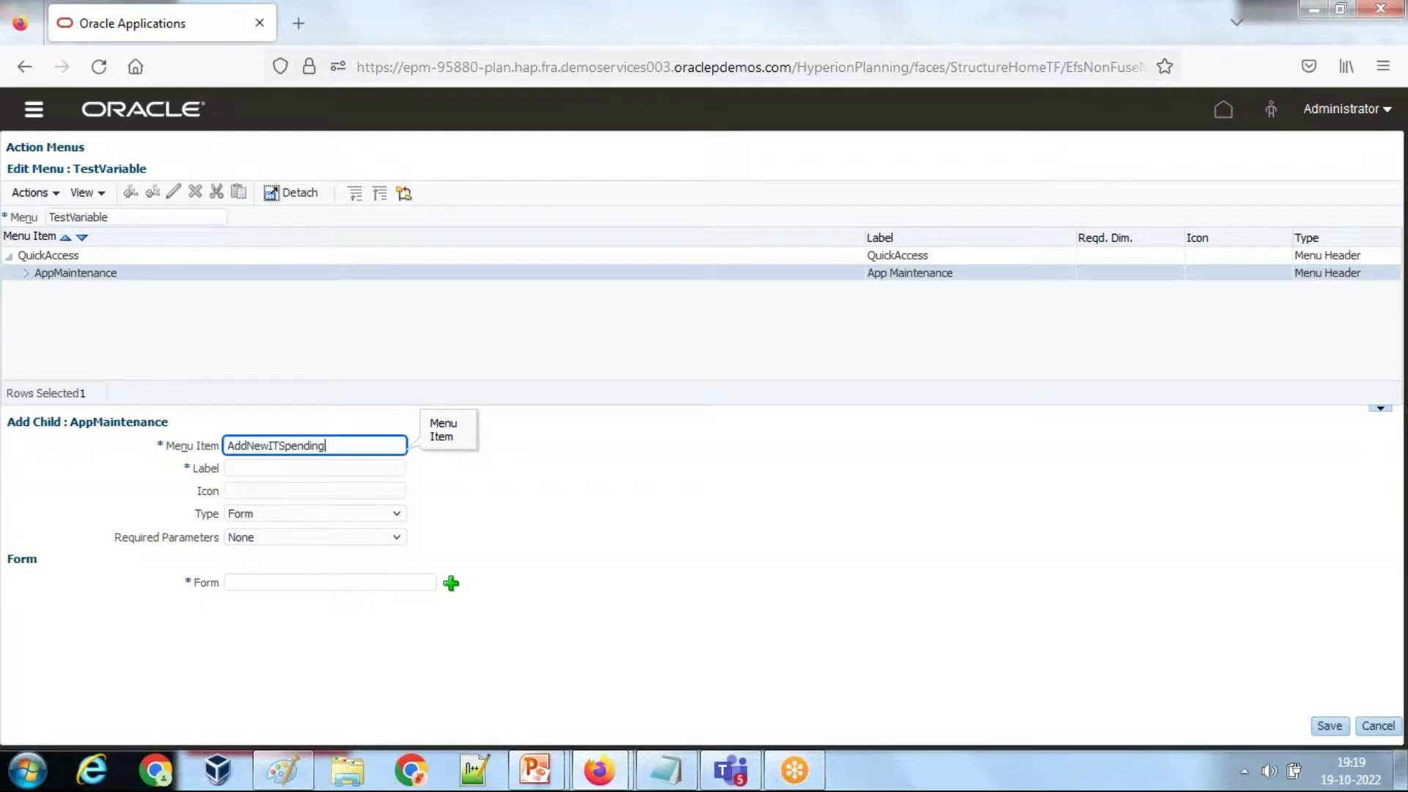
left_click_drag(325, 445, 173, 452)
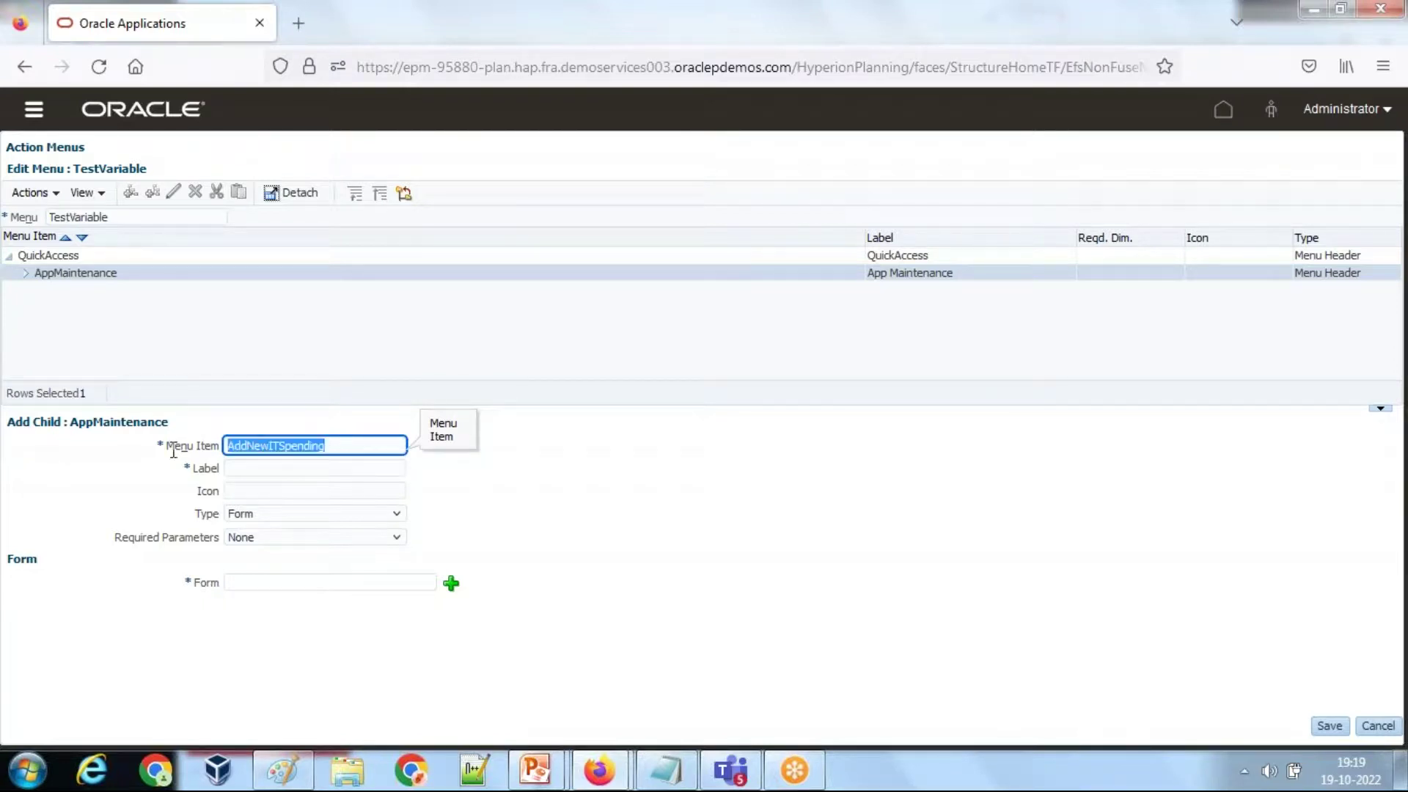
key("ctrl+c")
left_click(249, 468)
key("ctrl+v")
left_click(250, 468)
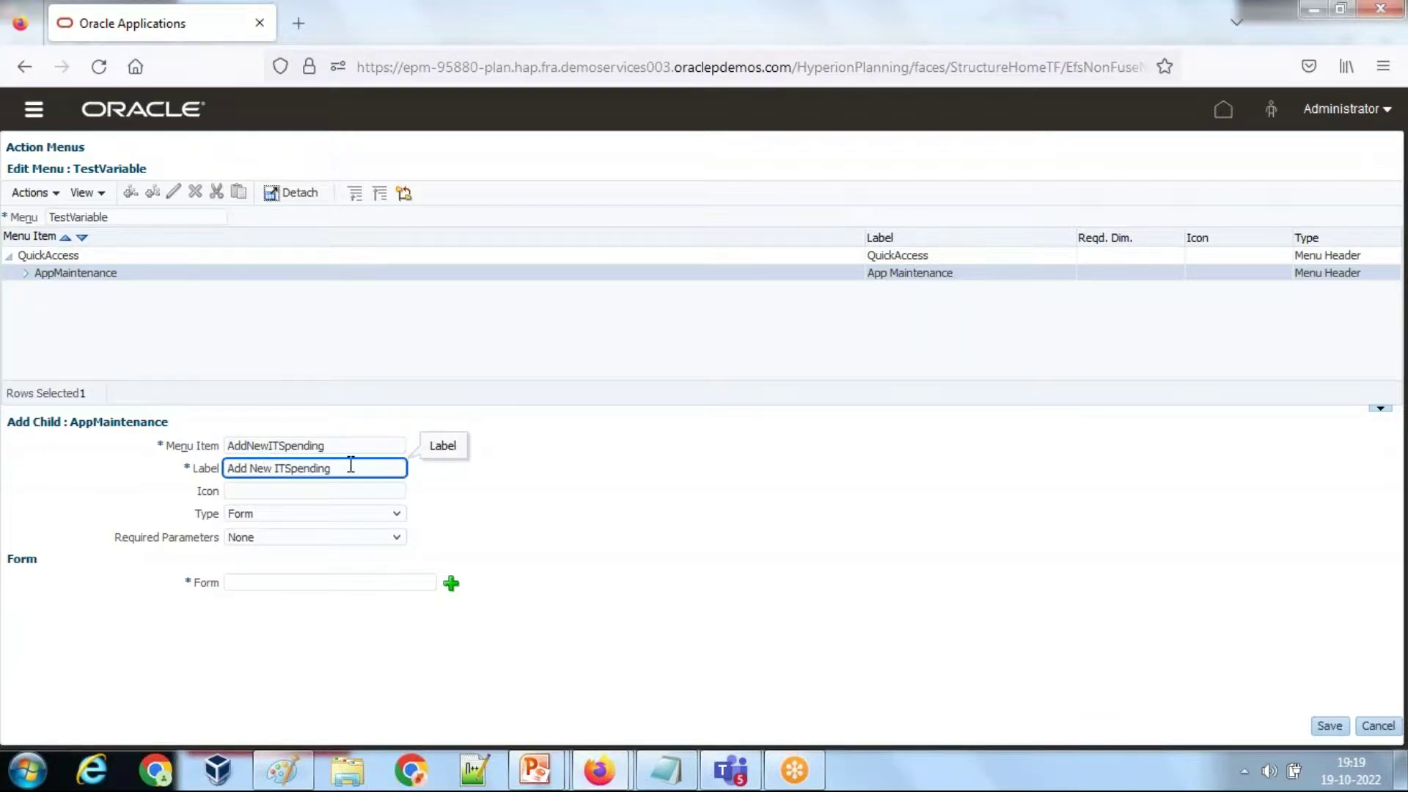
Set the AddNewITSpending item's type to Business Rule with OEP_FS as the cube.
left_click(269, 516)
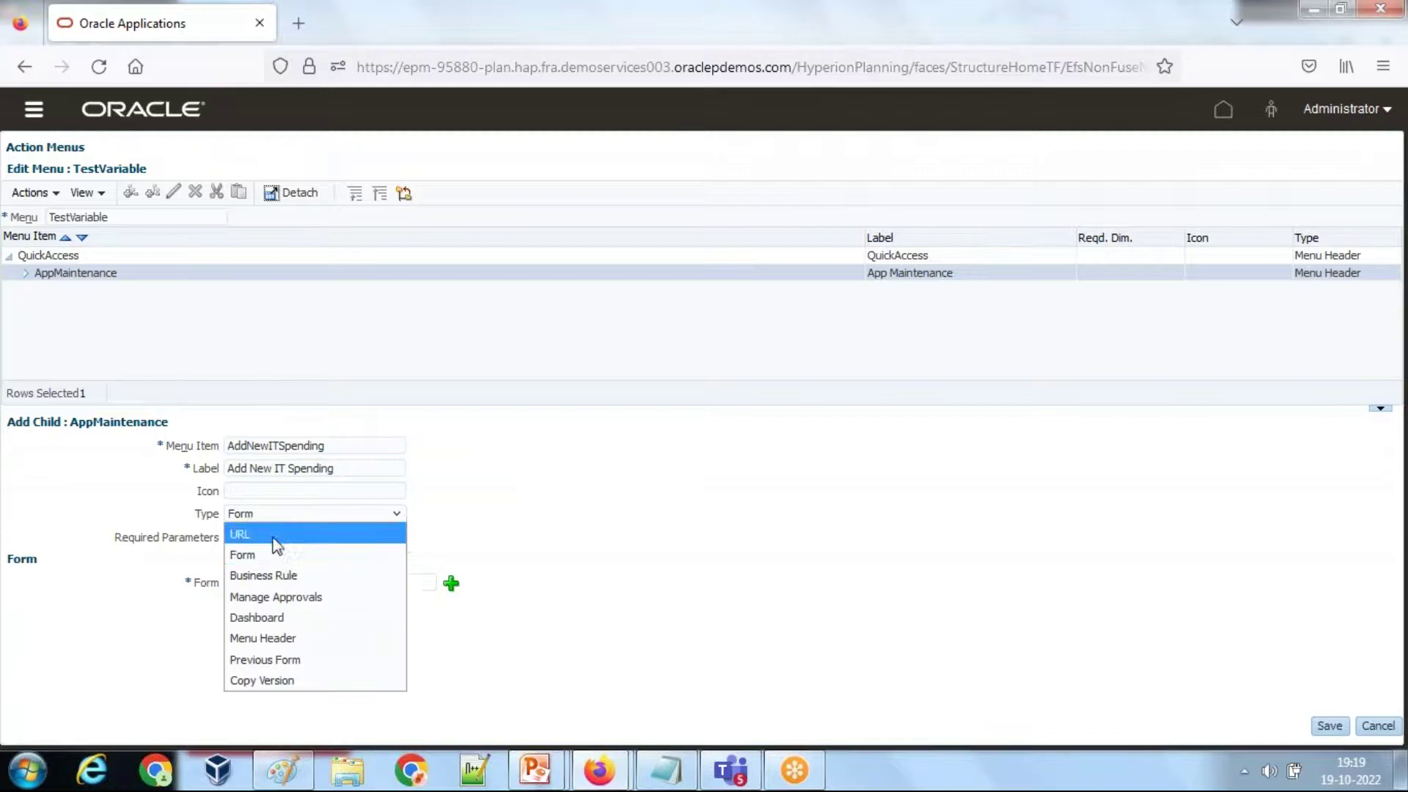
left_click(271, 576)
left_click(292, 583)
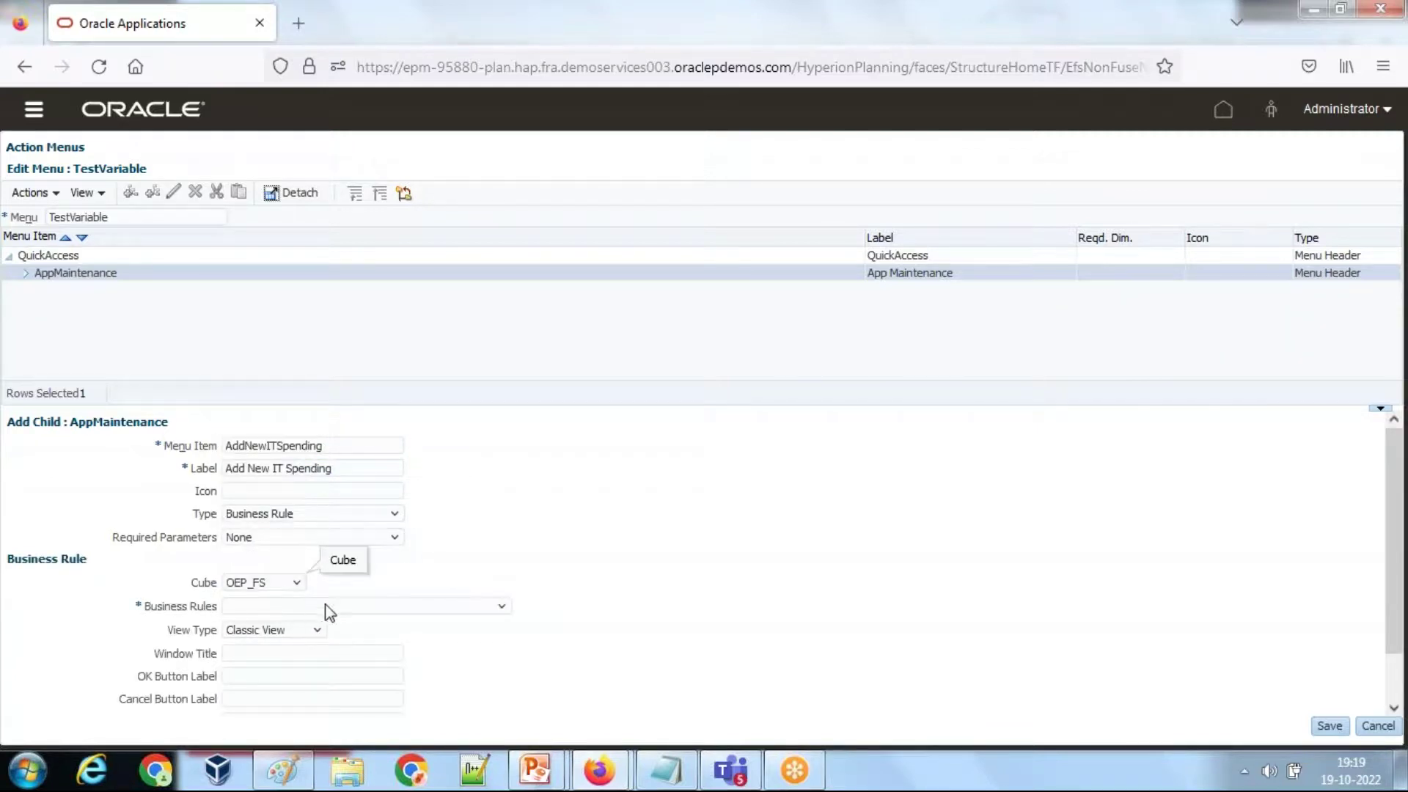
left_click(319, 607)
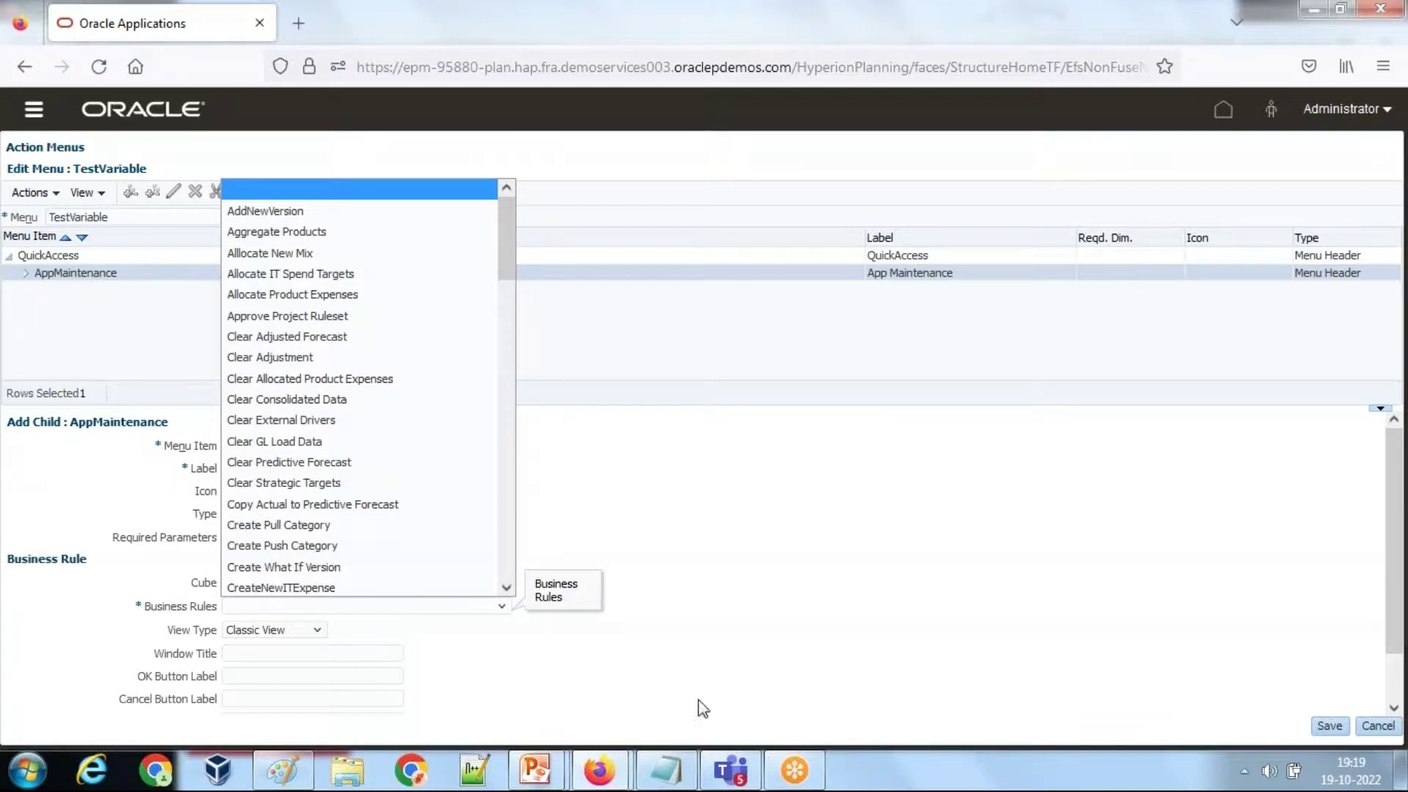
Check the new business rule's name in the Notepad notes and Calculation Manager, and return to the Oracle Applications window.
left_click(665, 771)
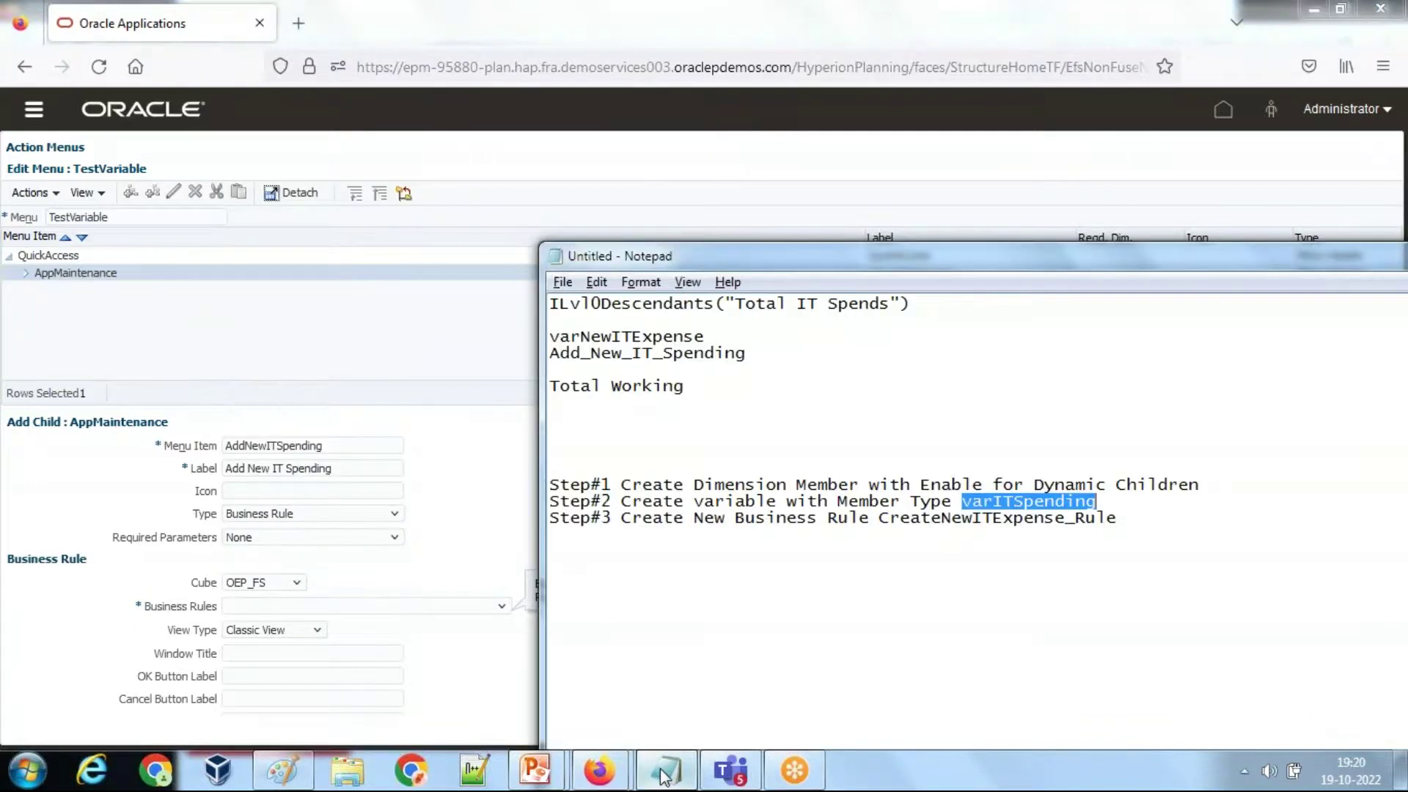
mouse_move(598, 780)
left_click(696, 645)
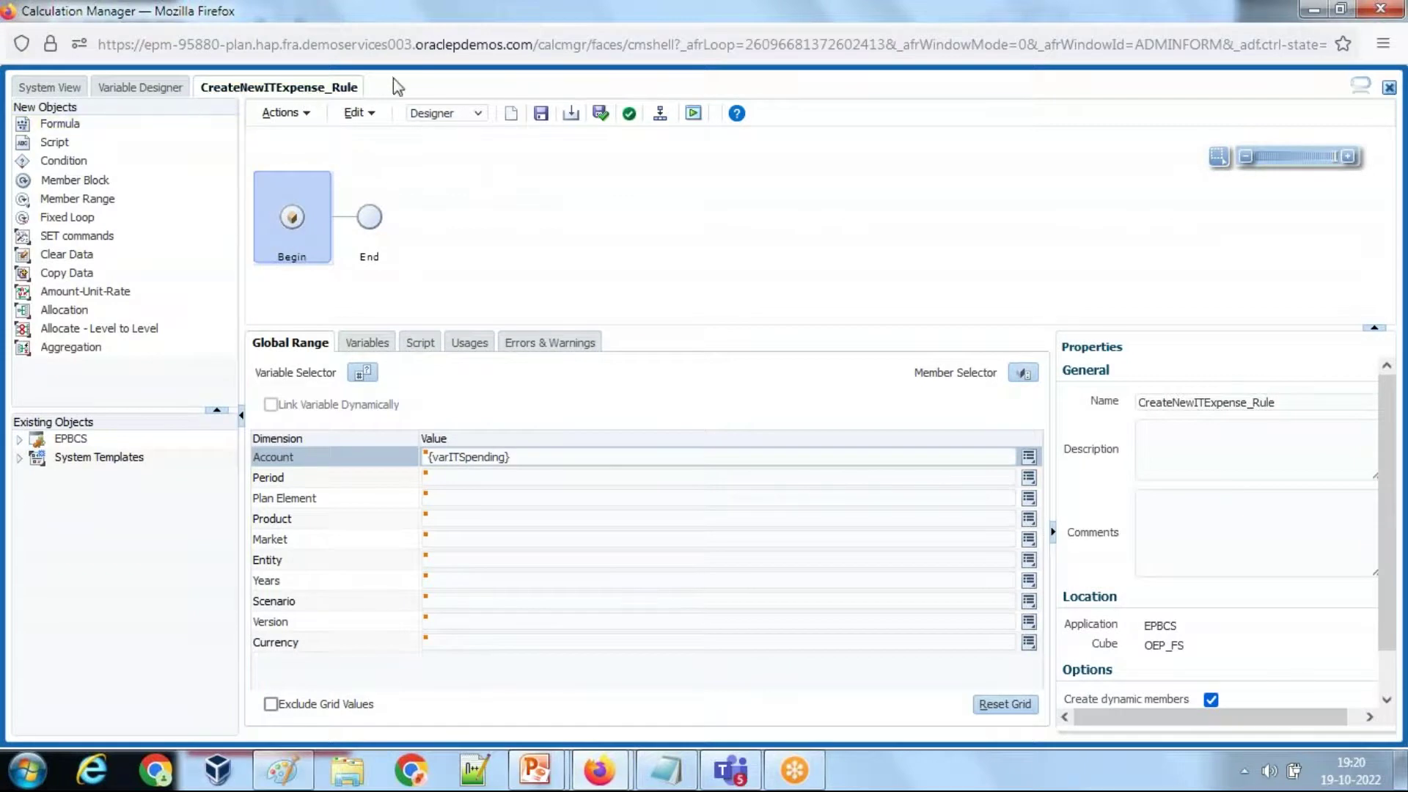
key("alt+Tab")
mouse_move(598, 770)
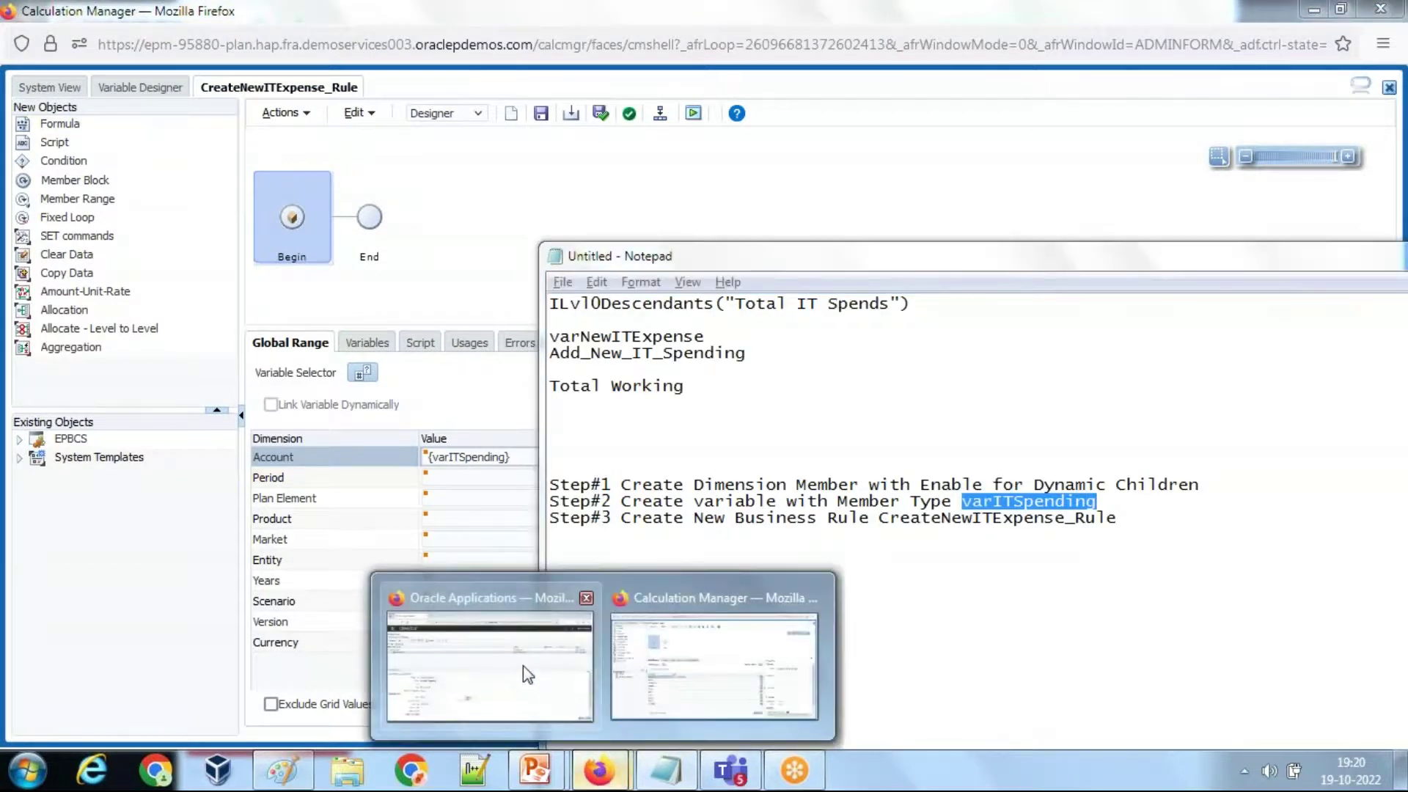
left_click(551, 683)
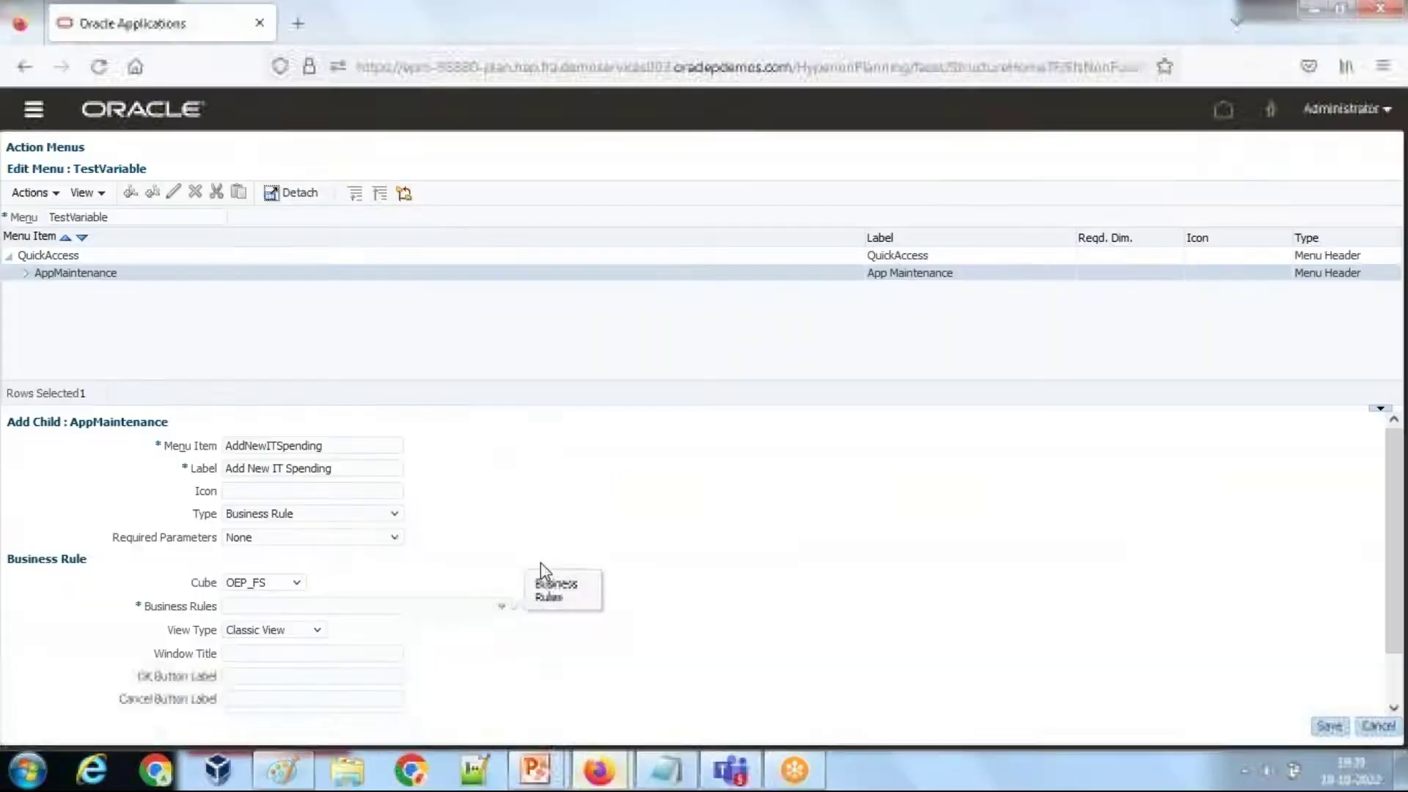
Assign the business rule CreateNewITExpense_Rule to the AddNewITSpending item and save the item.
left_click(315, 608)
left_click_drag(504, 255, 503, 282)
left_click(312, 518)
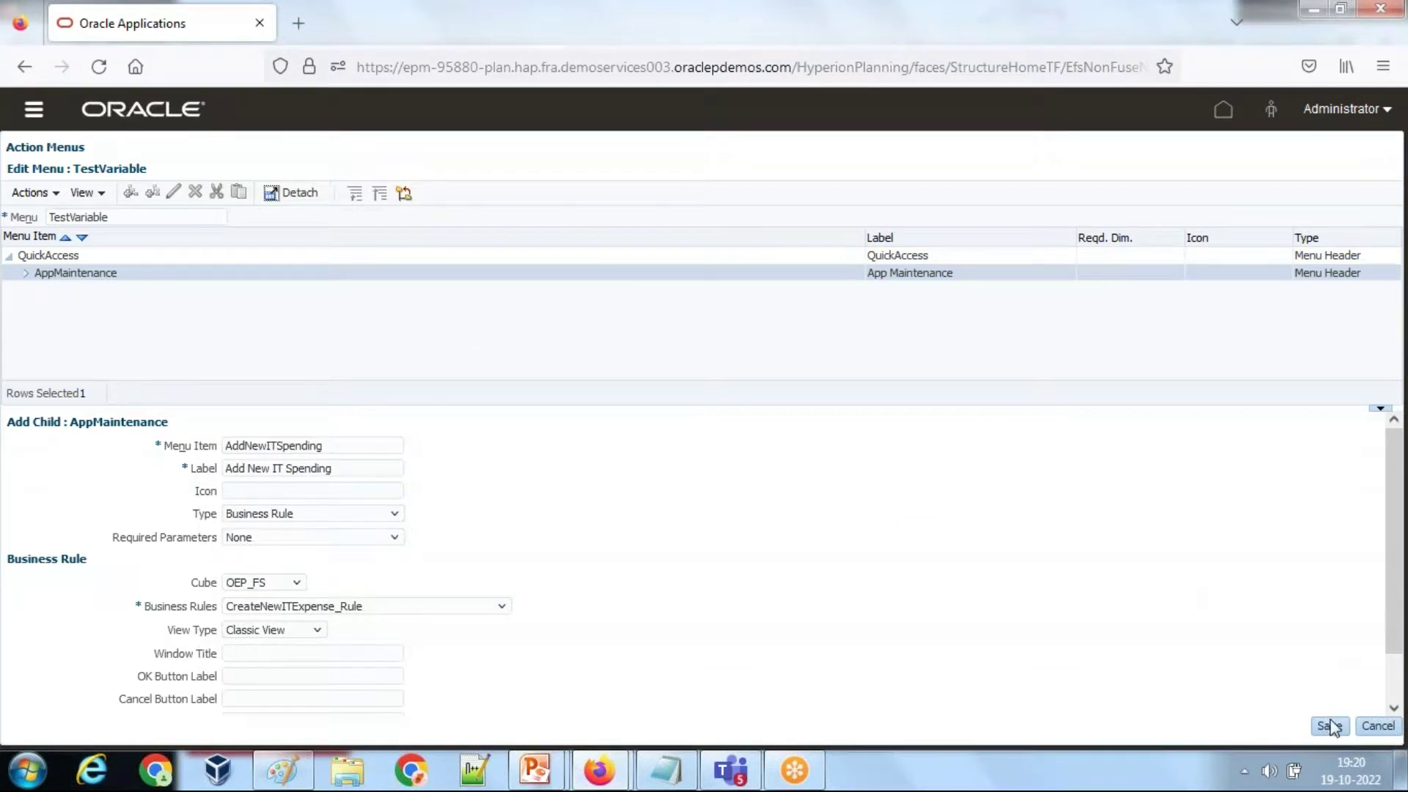
left_click(745, 282)
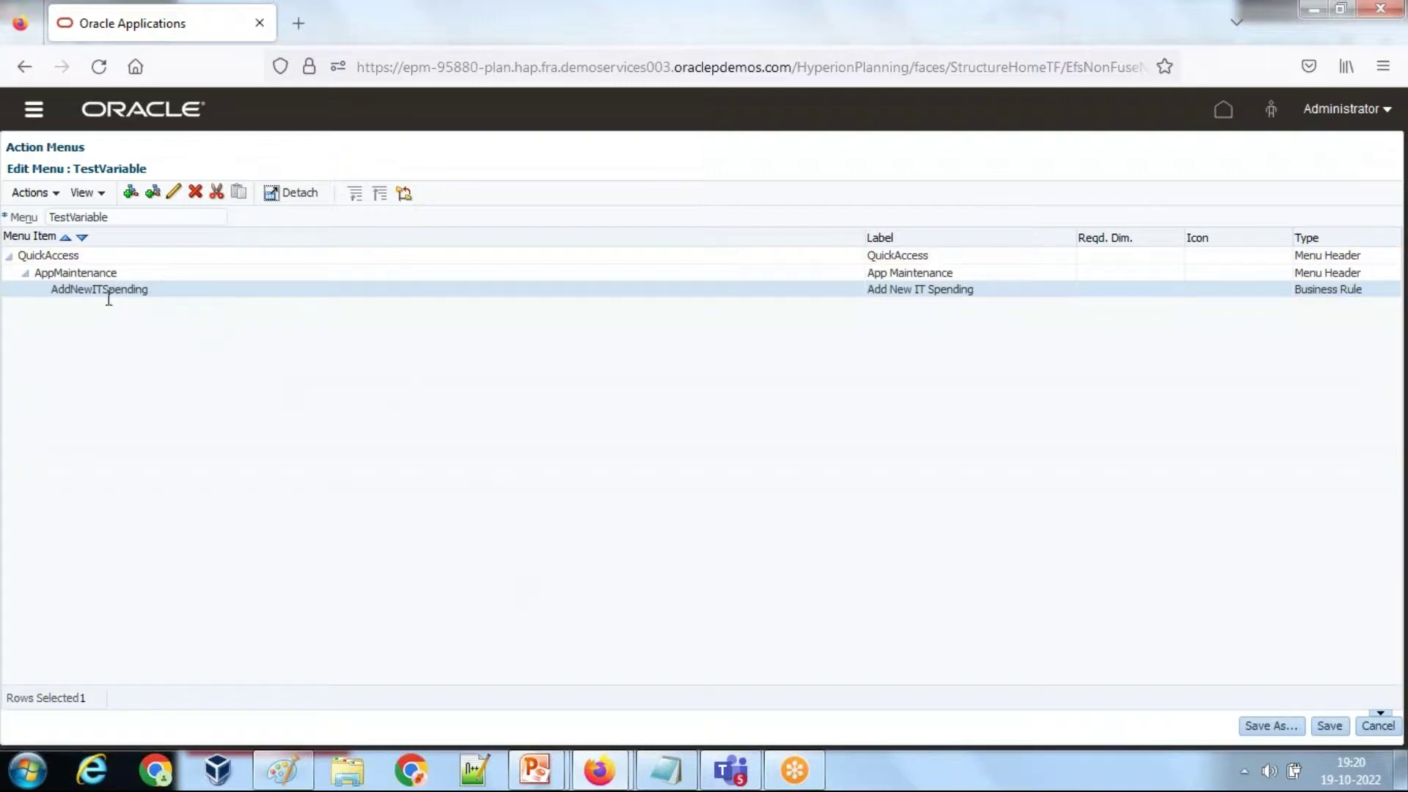
Open Forms management in the Oracle Applications window.
left_click(599, 770)
left_click(566, 657)
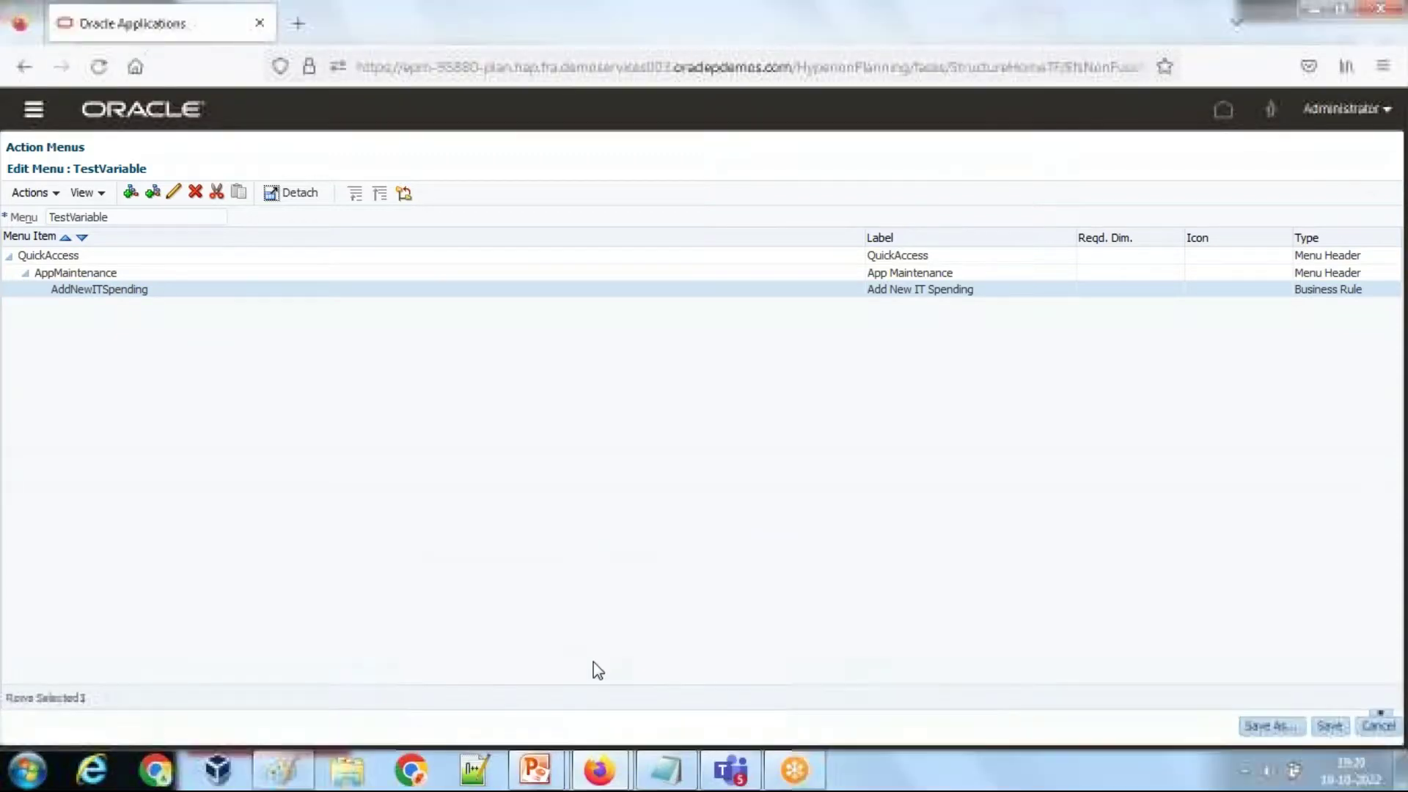
left_click(34, 109)
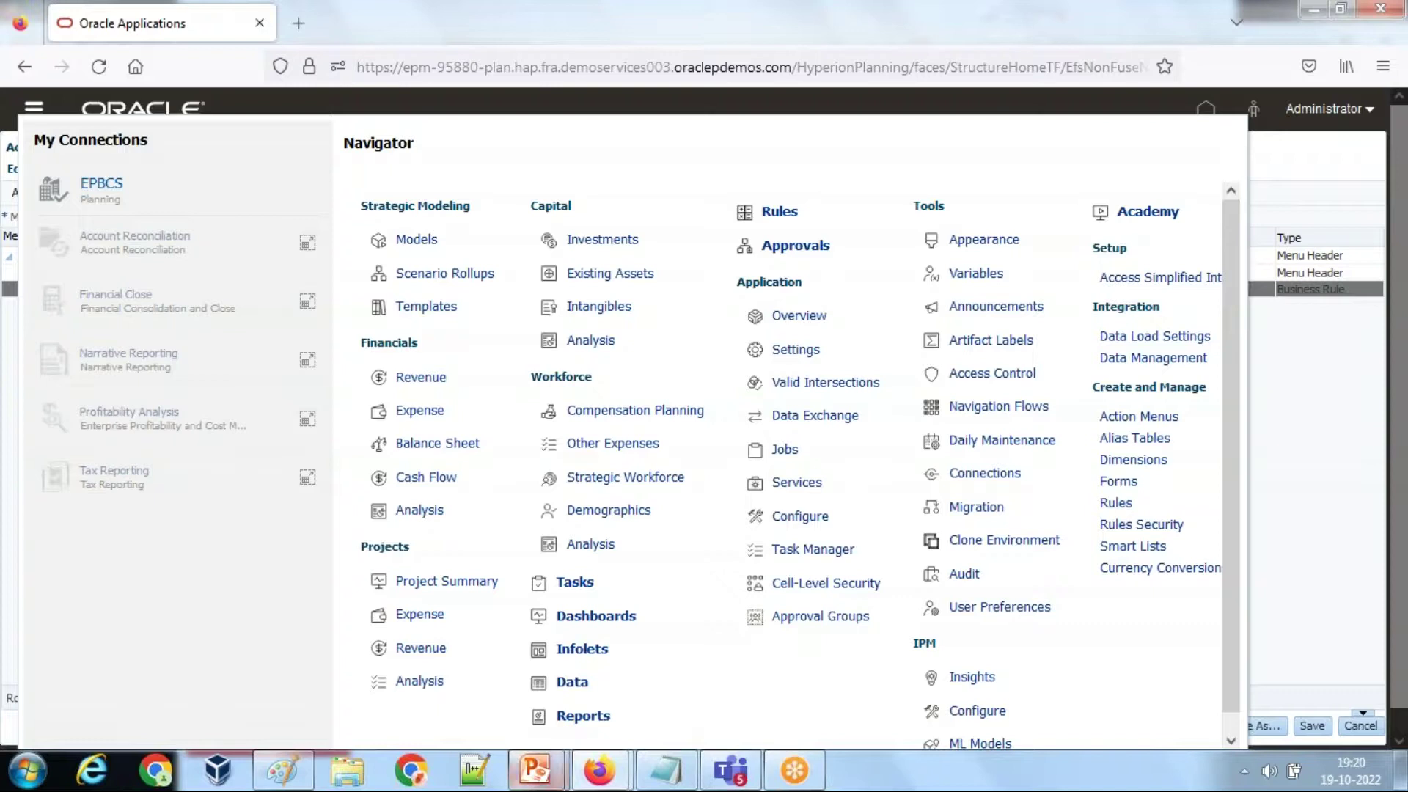
left_click_drag(1233, 539, 1230, 662)
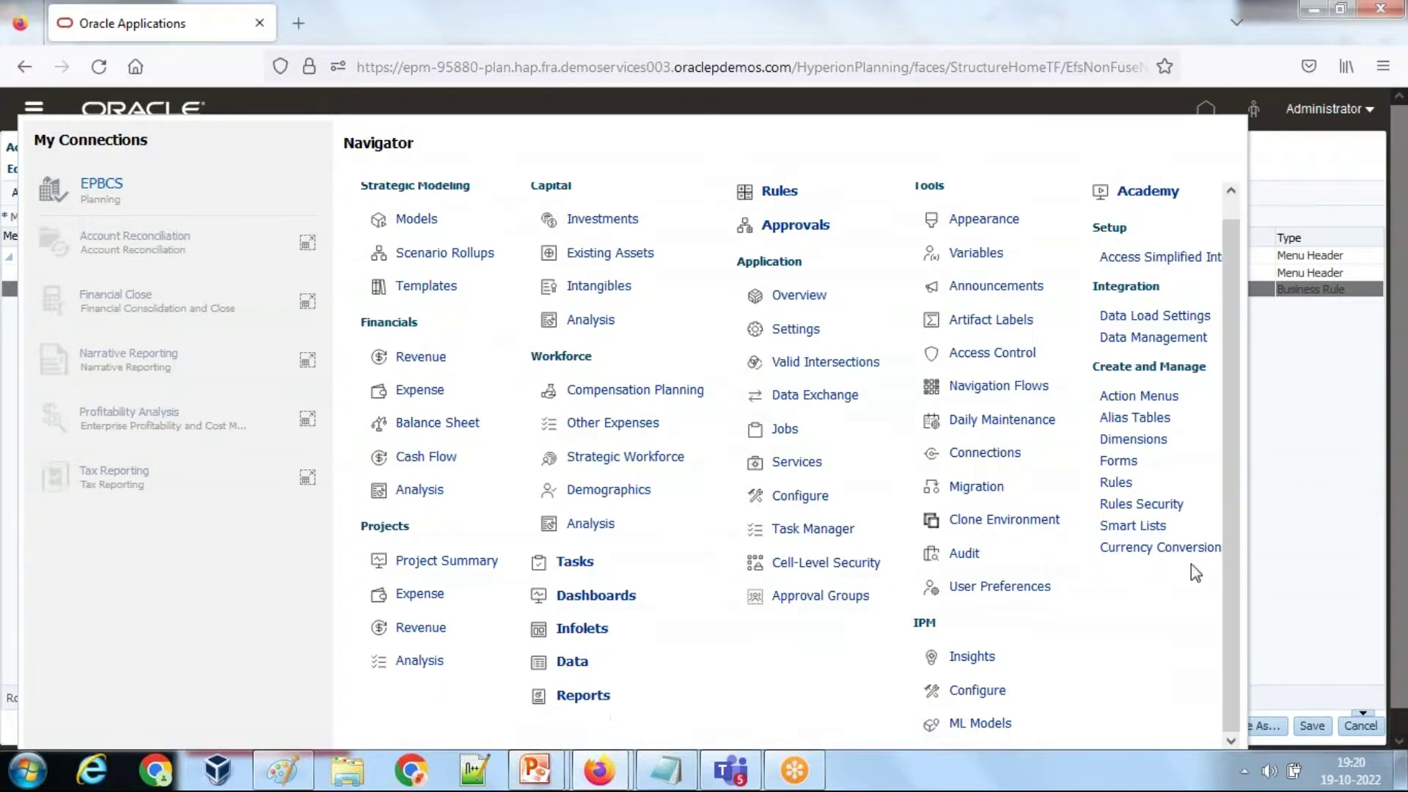
left_click(1119, 460)
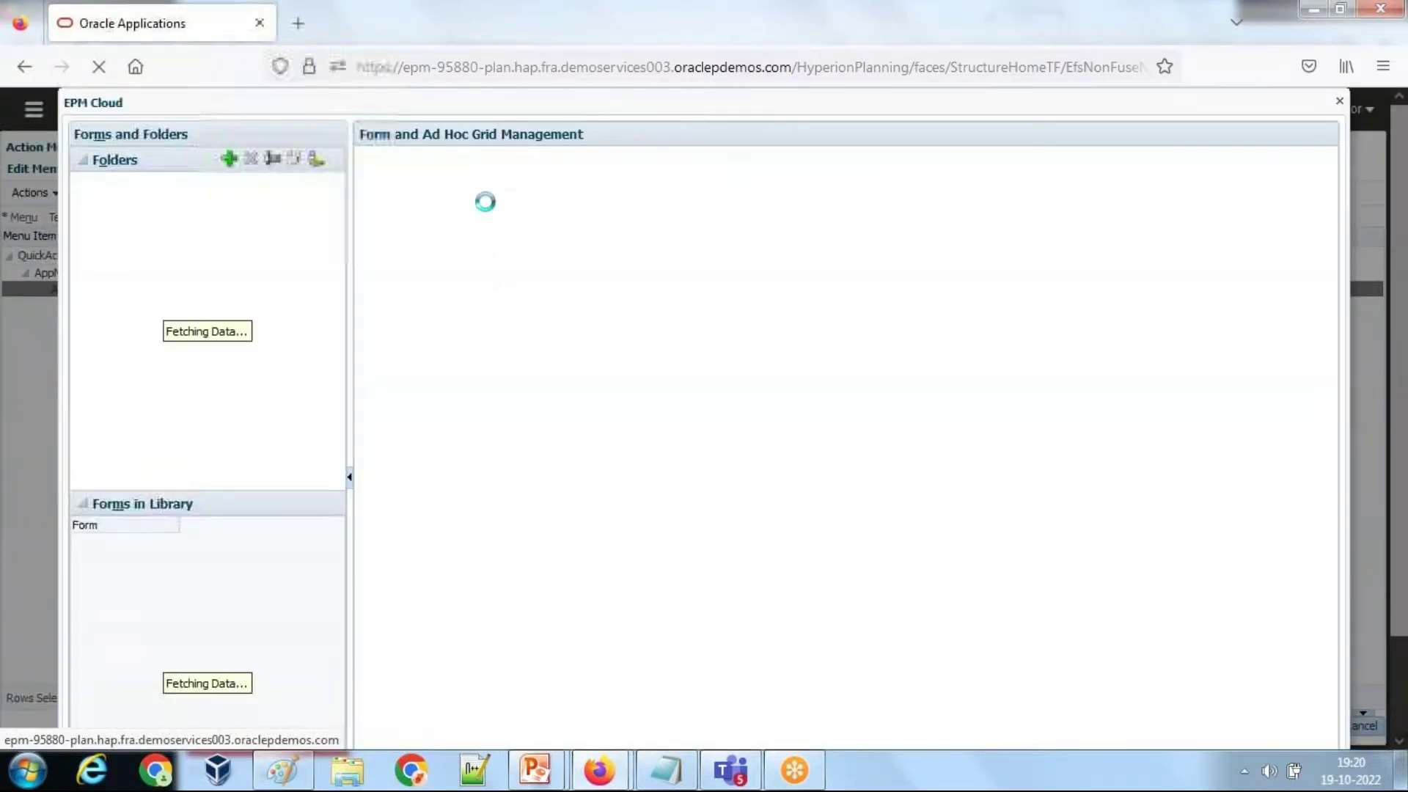
Open the Expense Test form from the Financials - Planbook - Expense folder for editing.
left_click(76, 183)
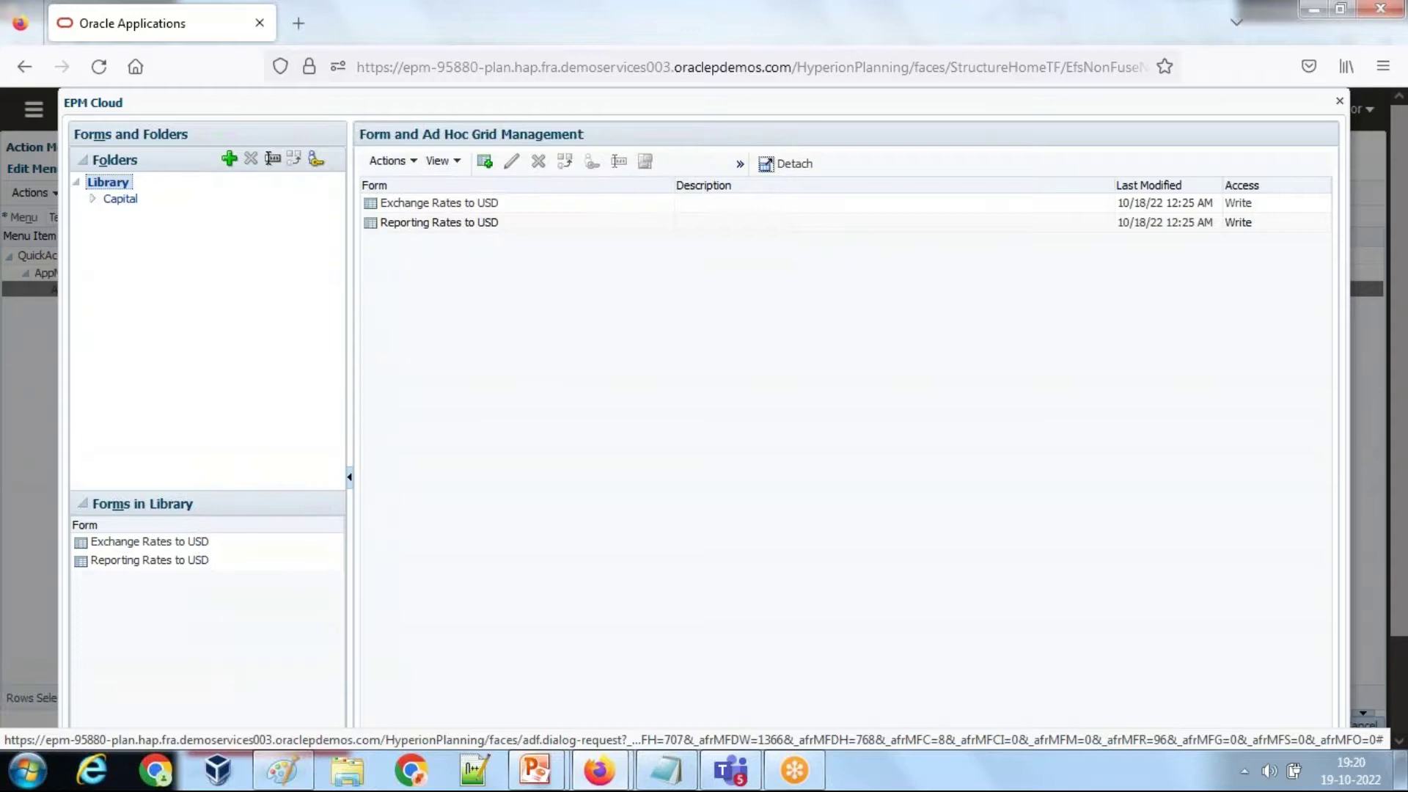
left_click(93, 300)
left_click_drag(336, 319, 320, 372)
left_click(250, 376)
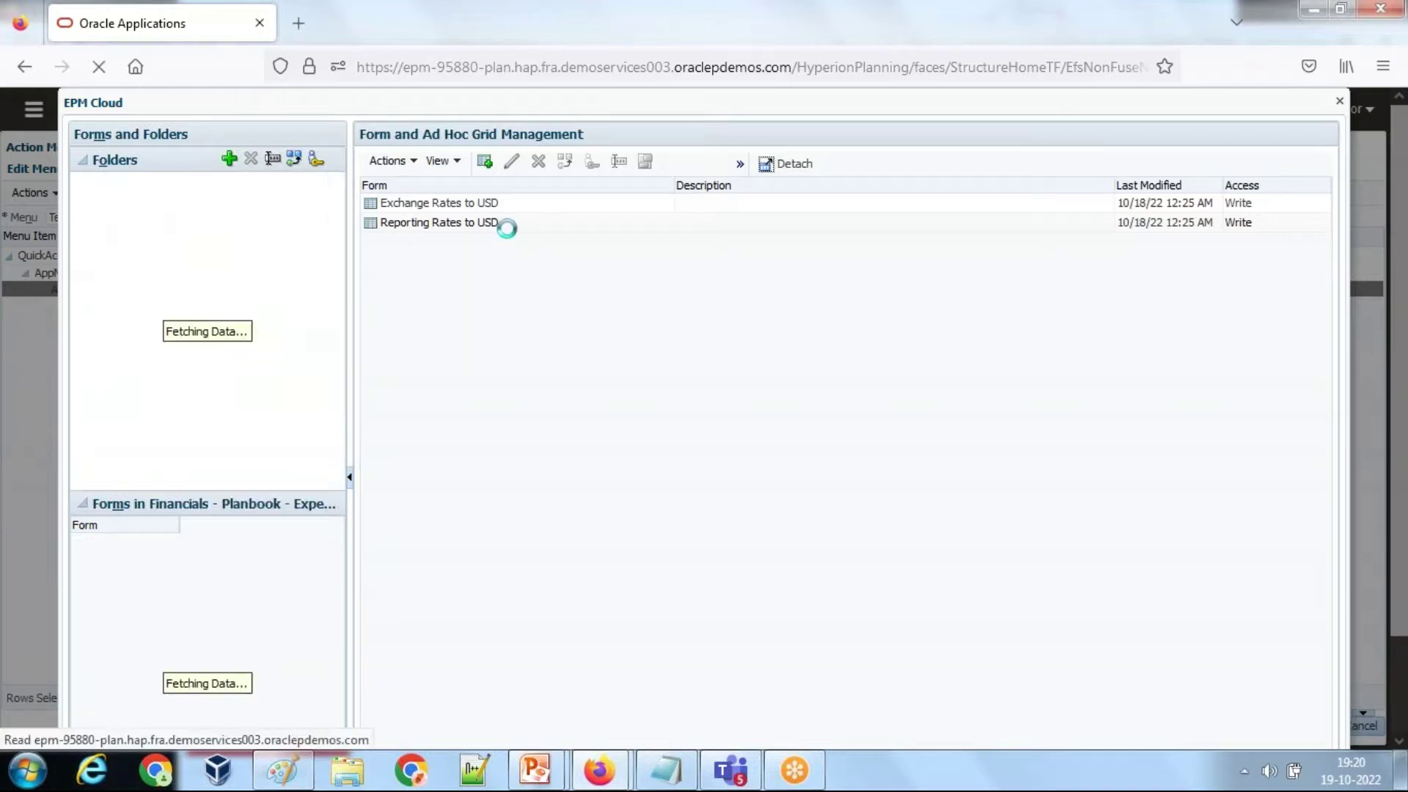
left_click(432, 281)
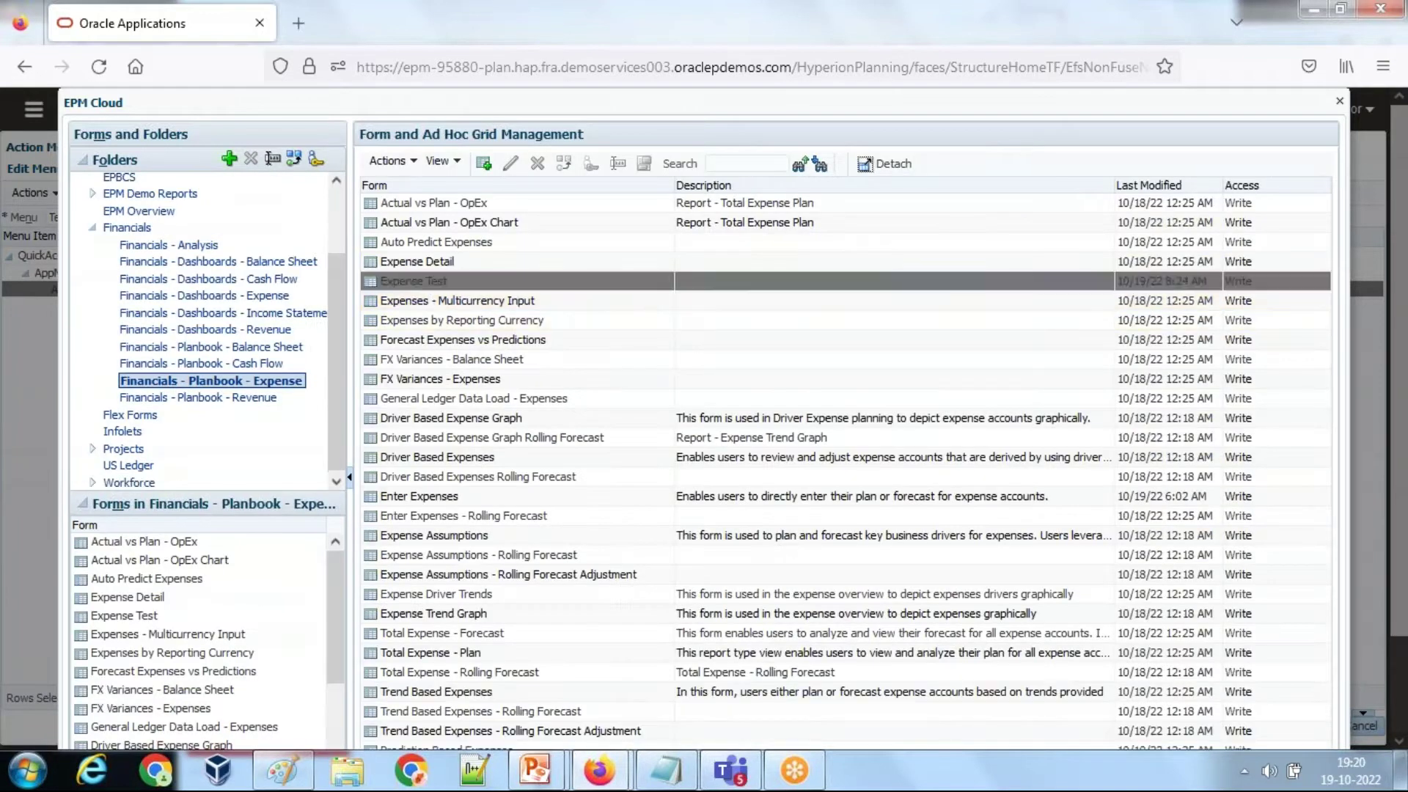
left_click(514, 166)
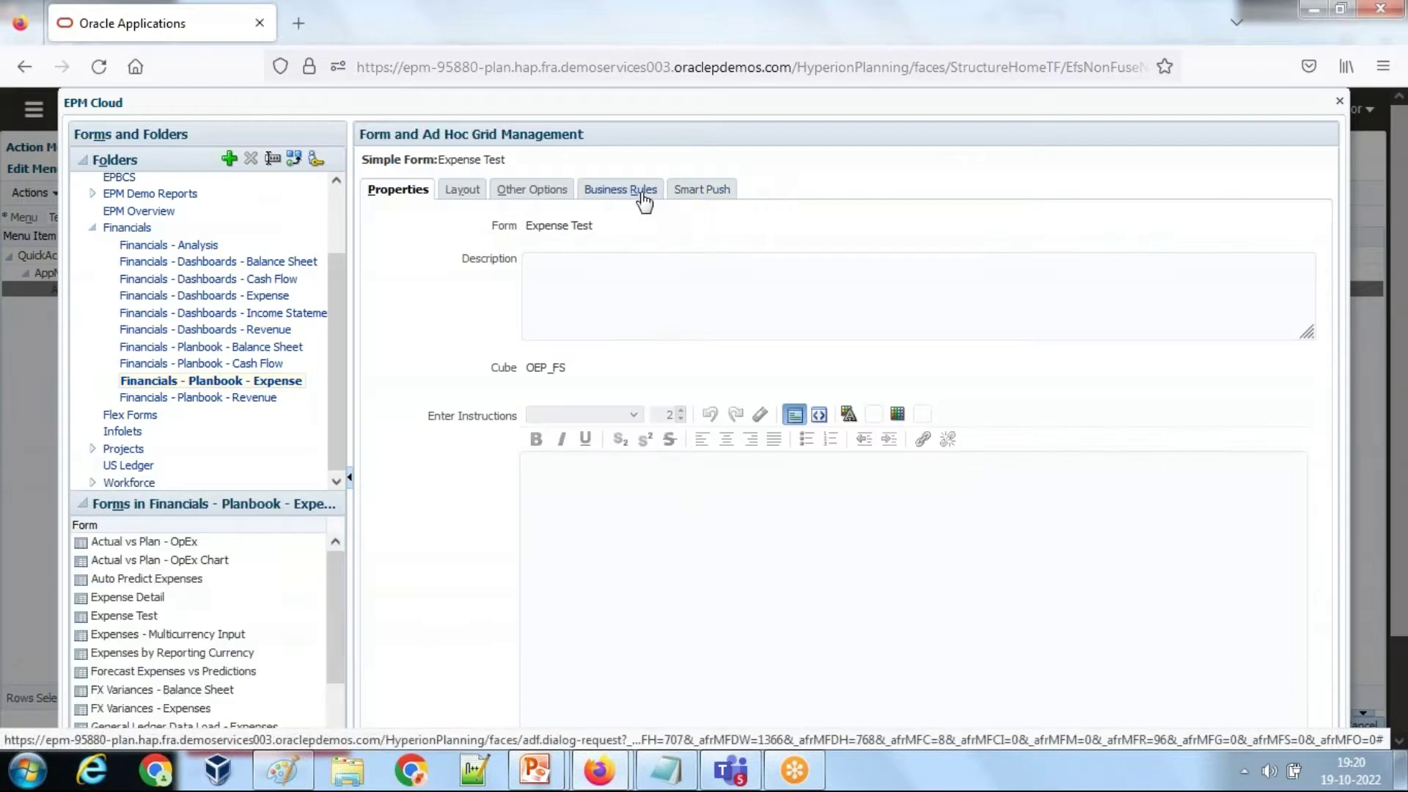
Remove all business rules selected for the Expense Test form and check the new rule's name in Calculation Manager.
left_click(643, 197)
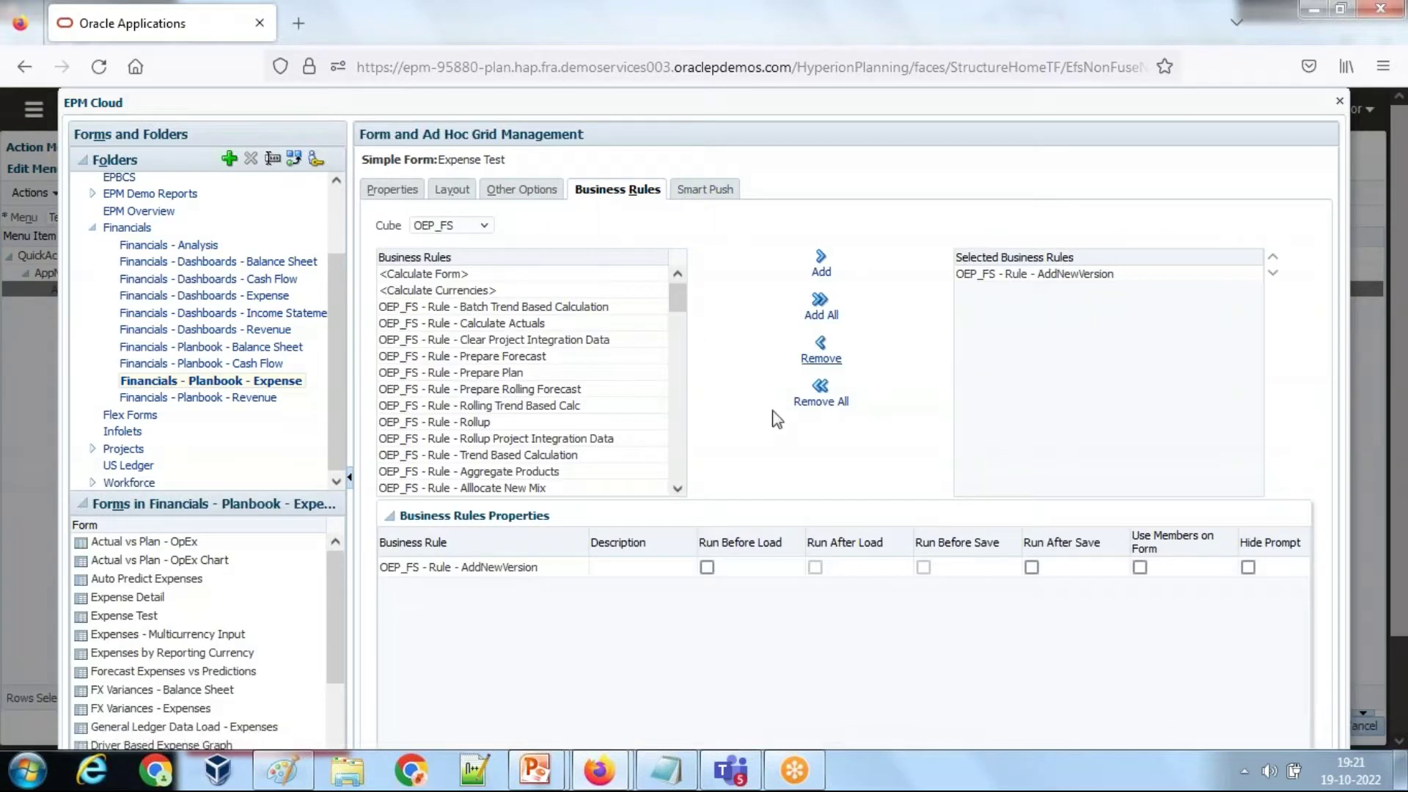
left_click(821, 401)
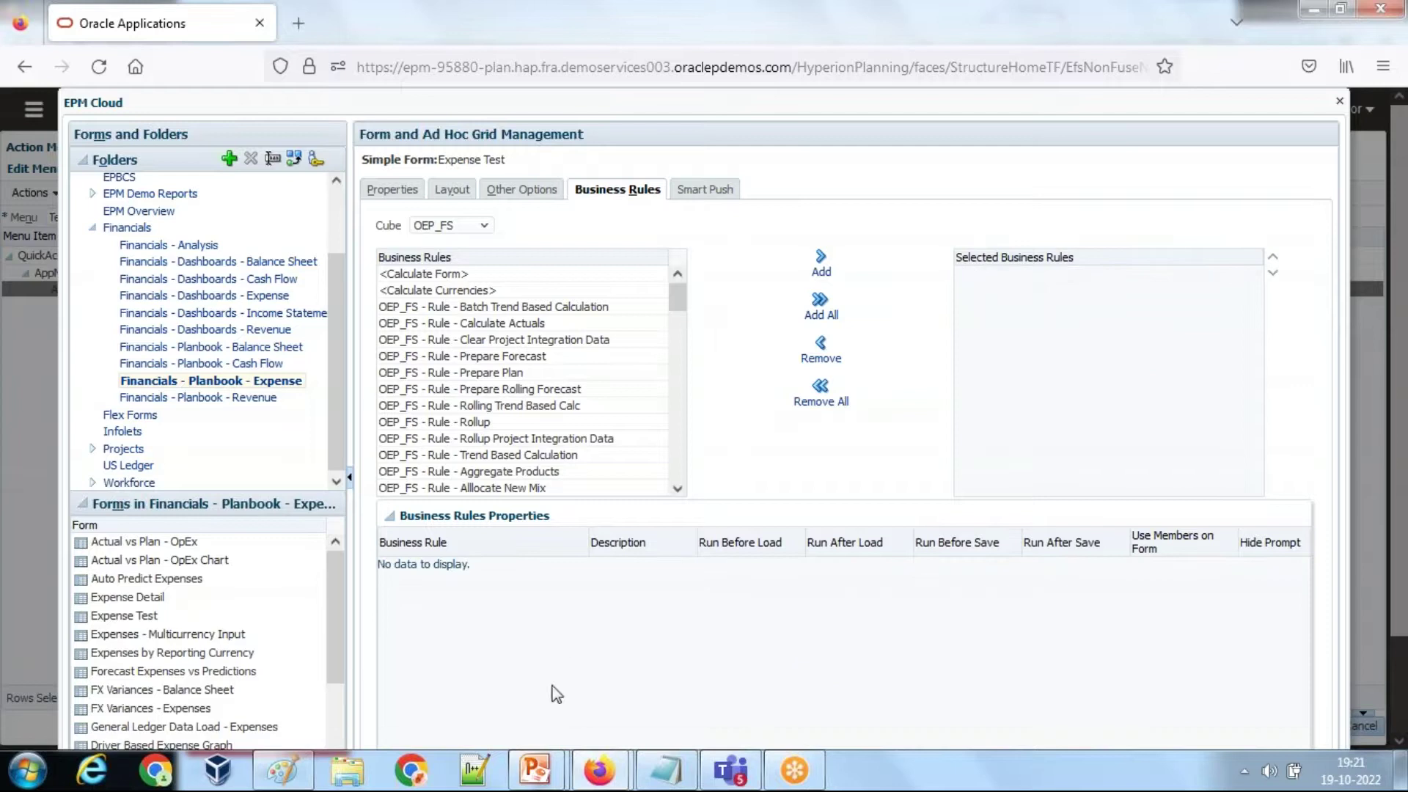
mouse_move(599, 770)
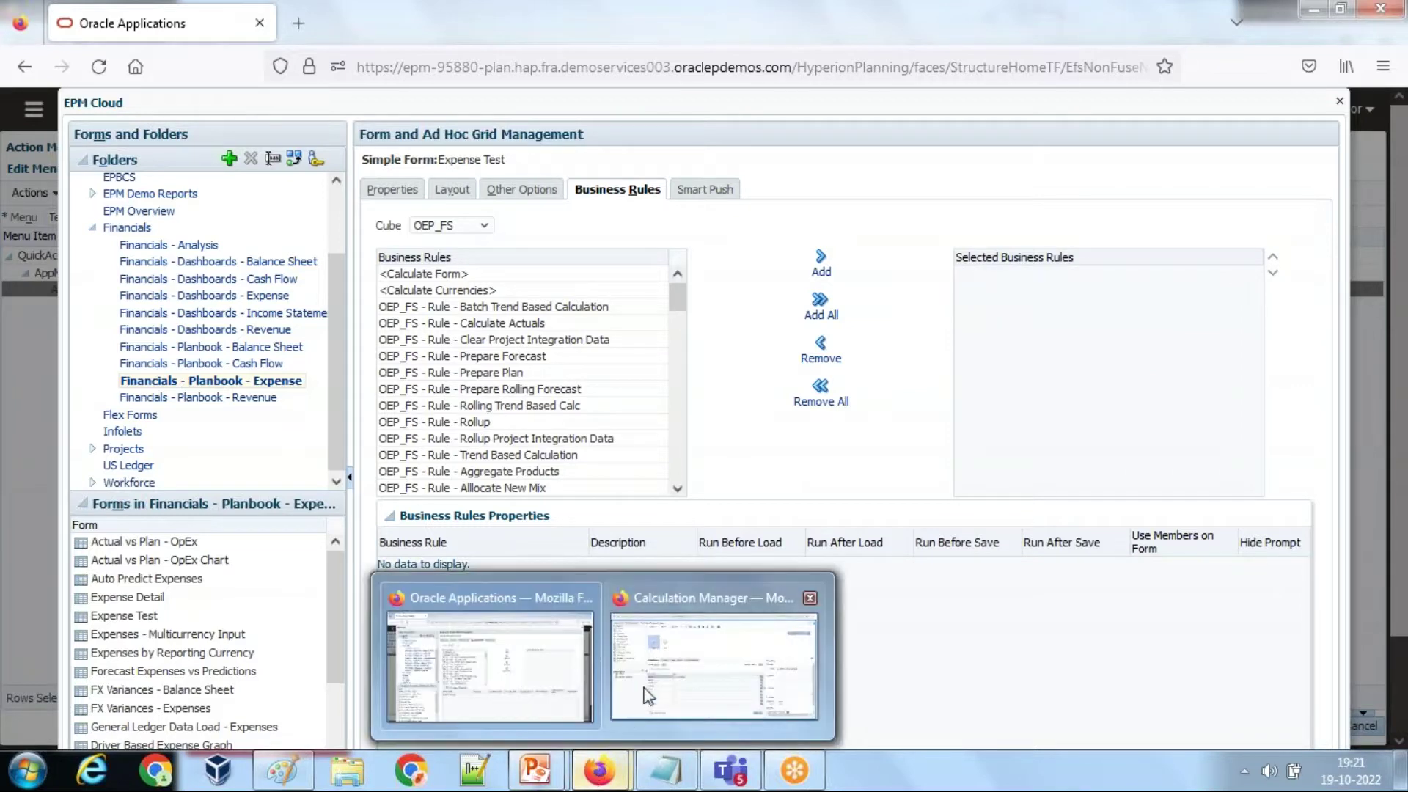
left_click(658, 618)
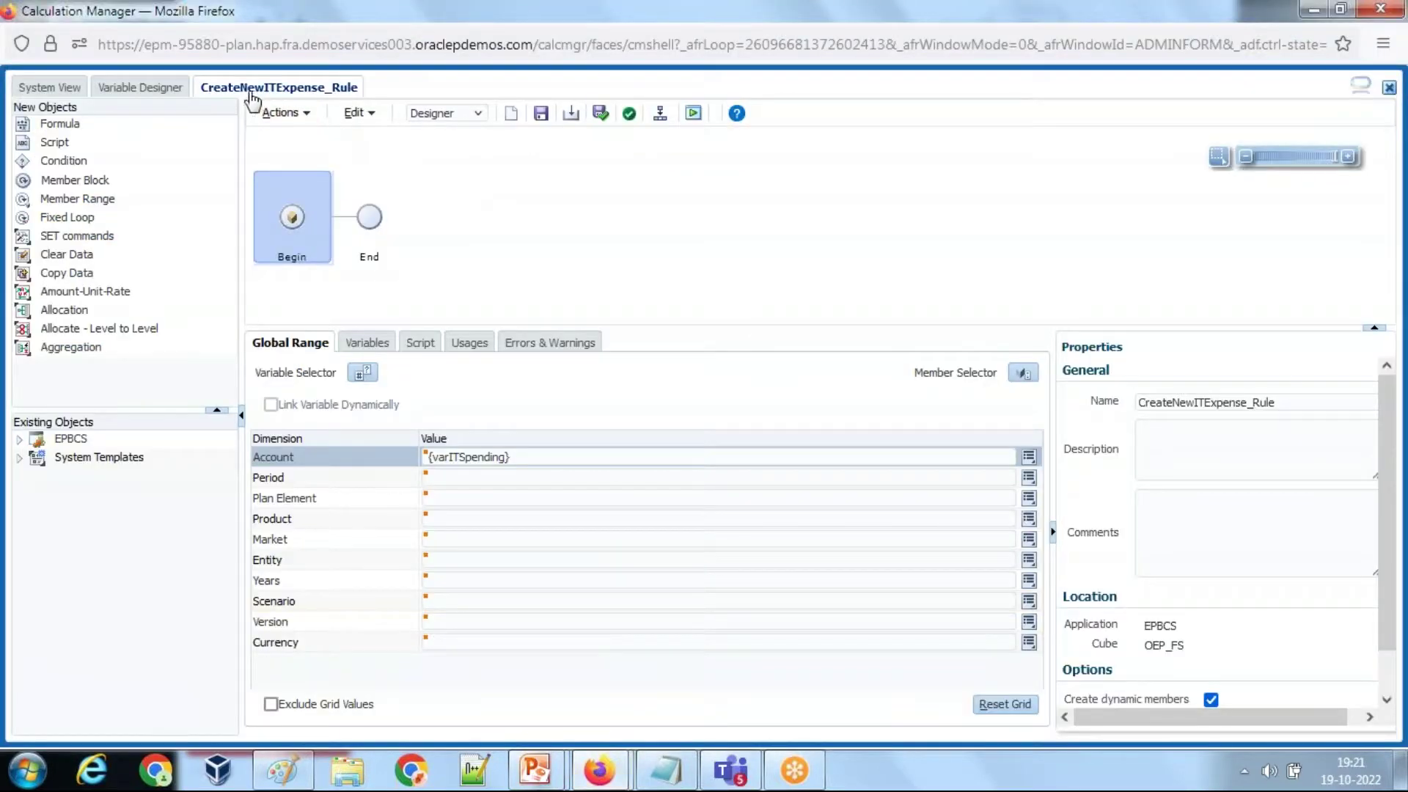
key("alt+Tab")
Add OEP_FS - Rule - CreateNewITExpense_Rule to the Expense Test form's selected business rules.
left_click_drag(675, 293, 677, 472)
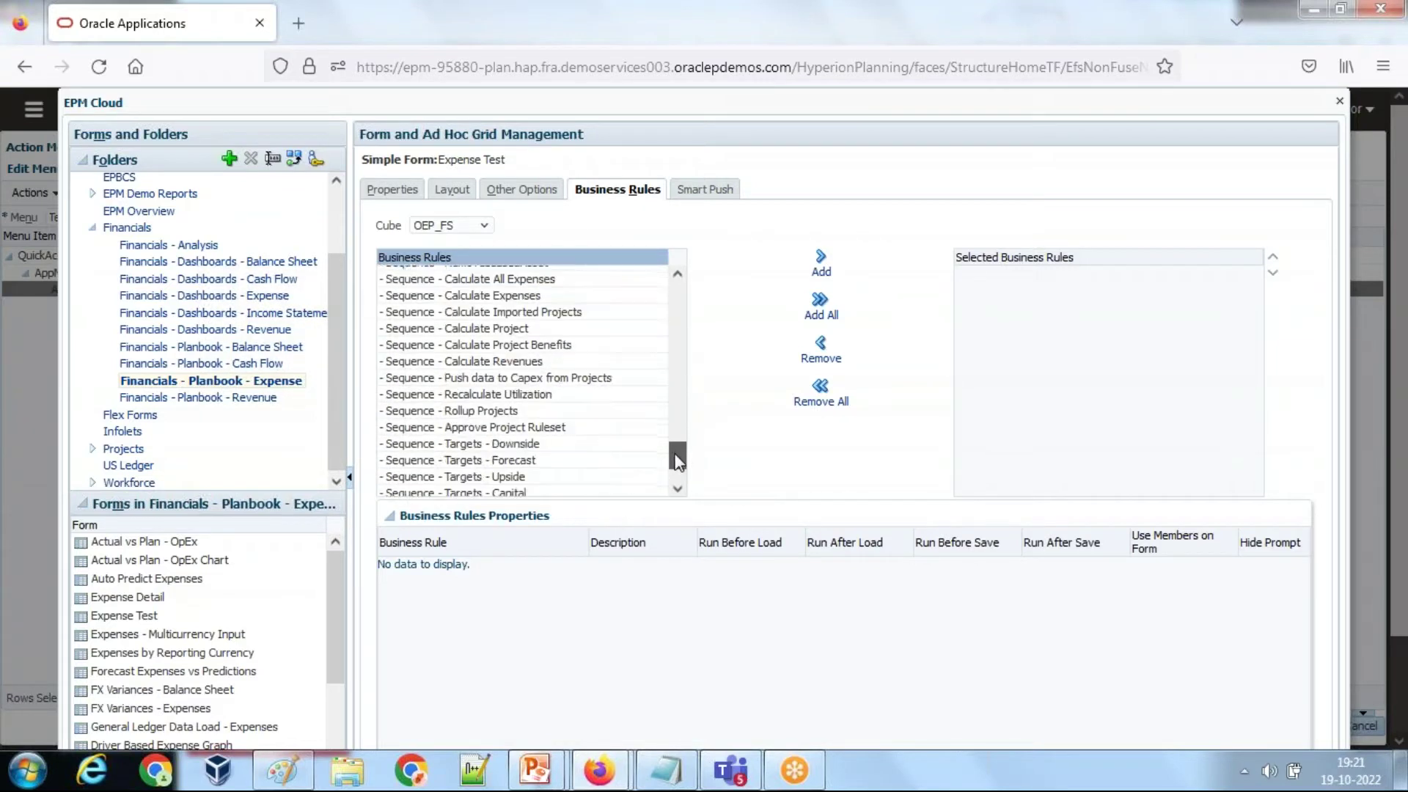
left_click(678, 275)
left_click(677, 275)
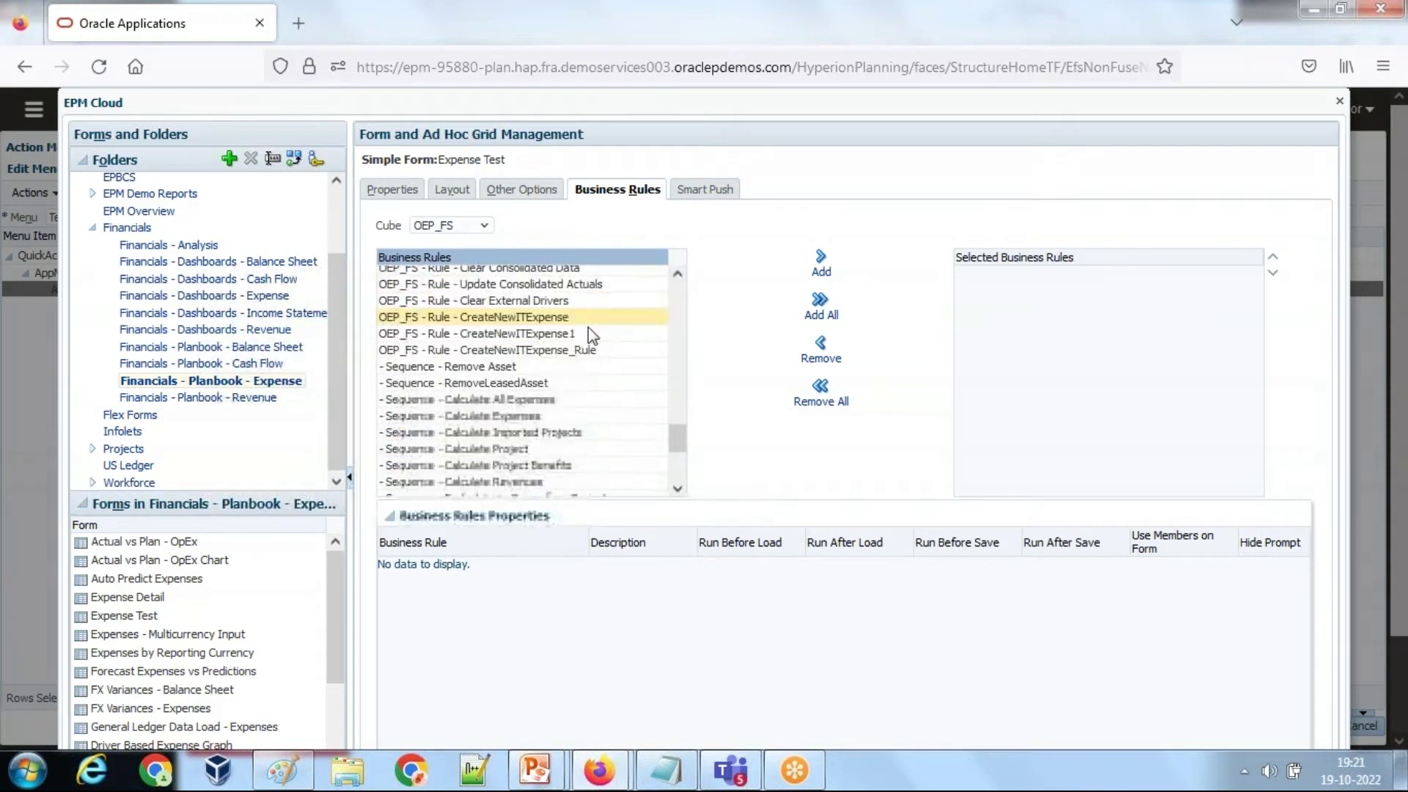
left_click(821, 264)
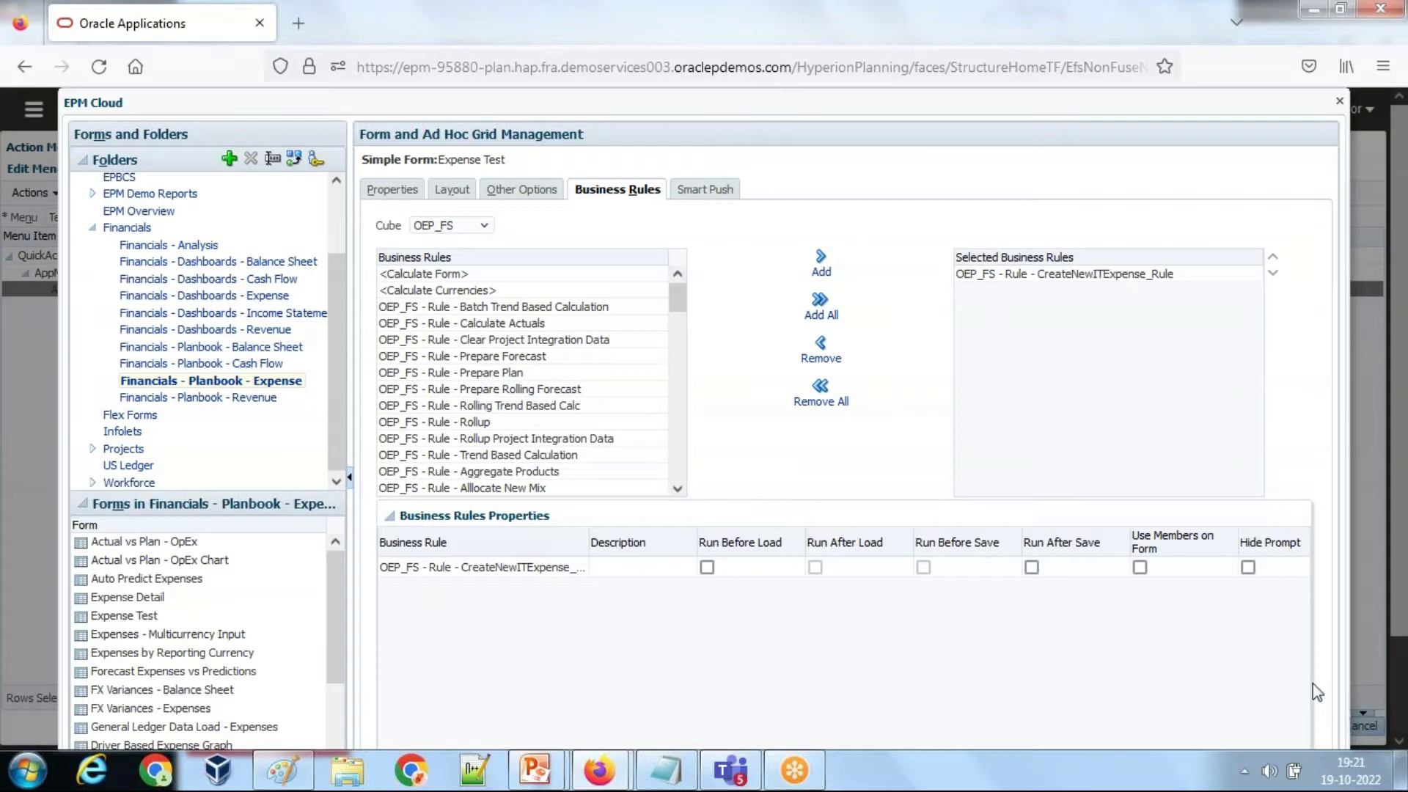
Save the Expense Test form with its selected business rule and remove QuickAcces from its selected context menus.
scroll(1313, 685, "down", 2)
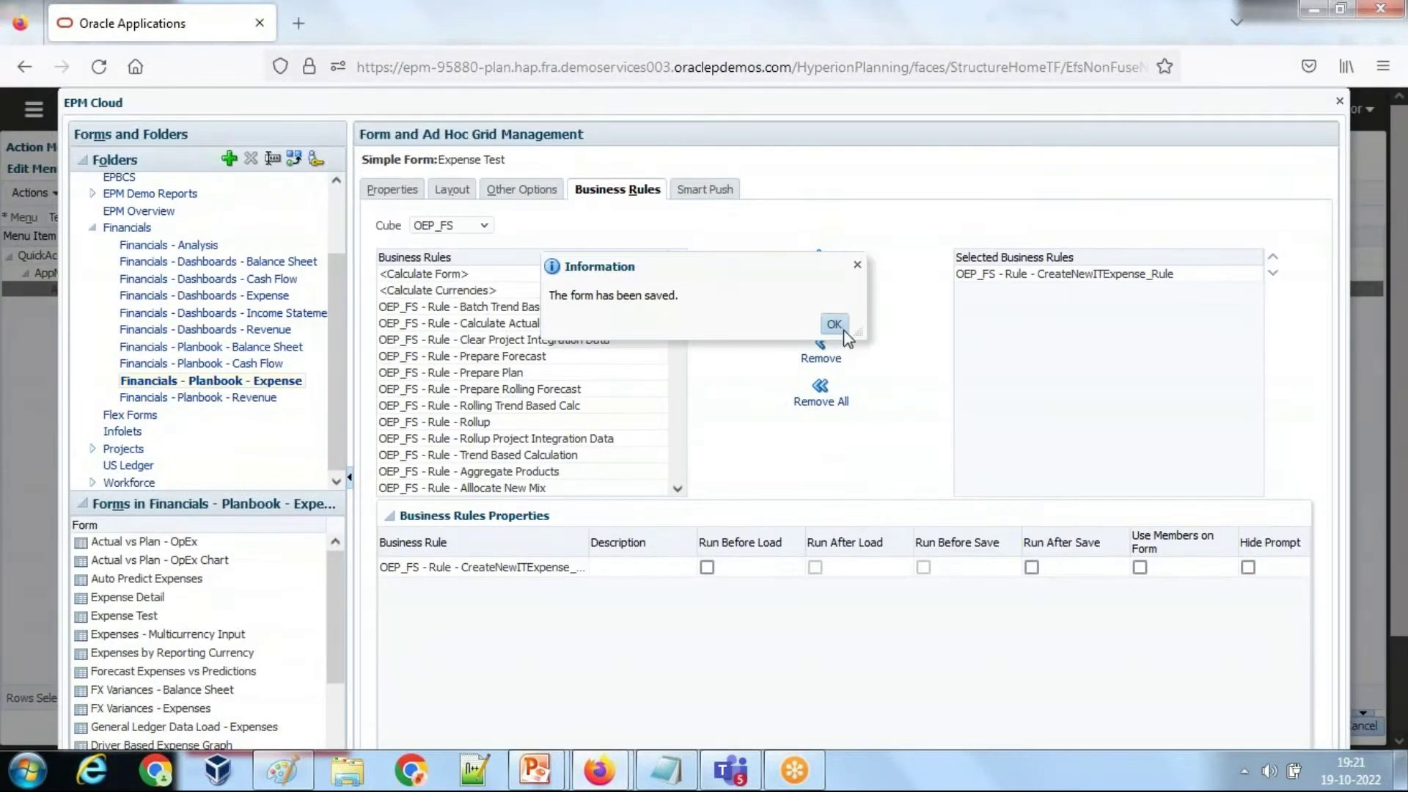
left_click(844, 329)
left_click(522, 189)
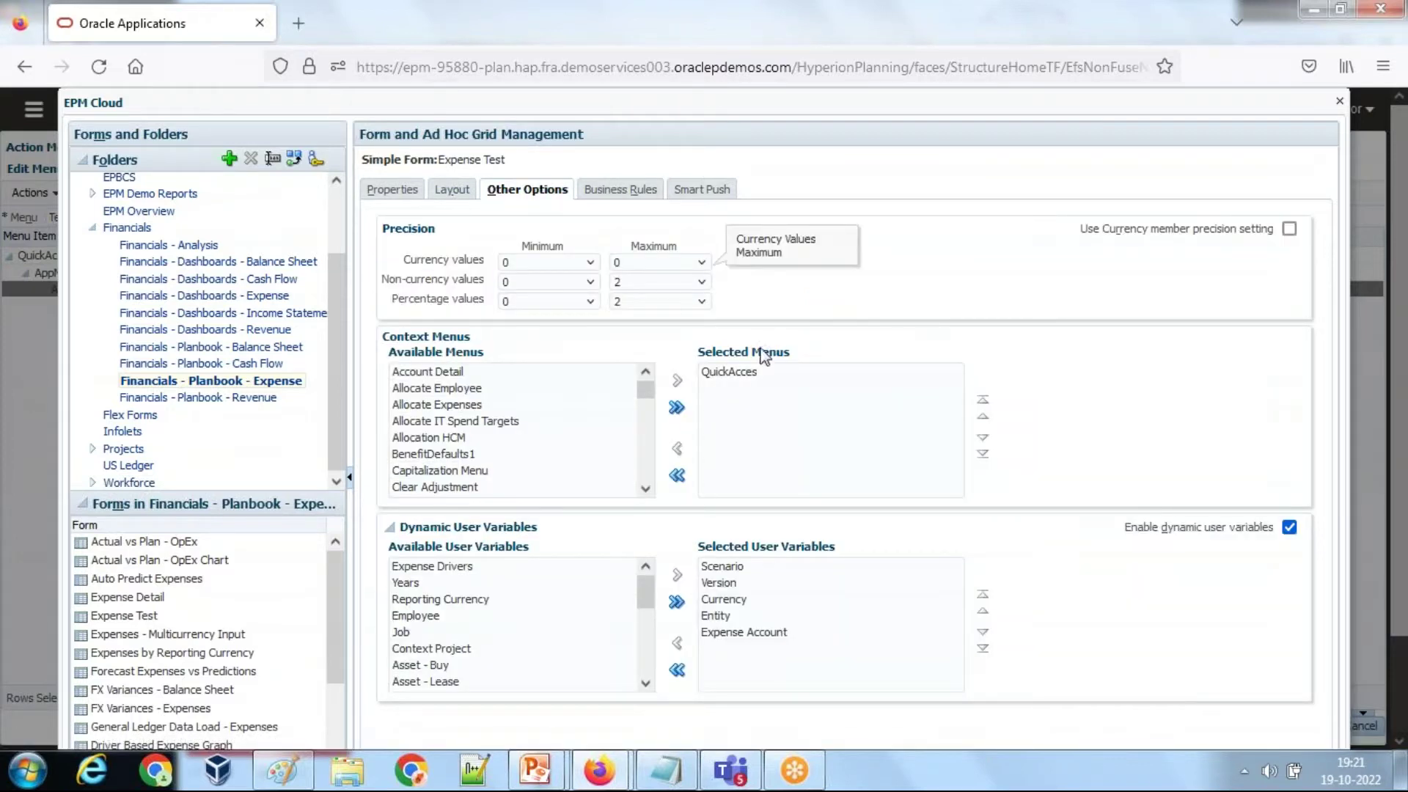
left_click(729, 372)
left_click(676, 448)
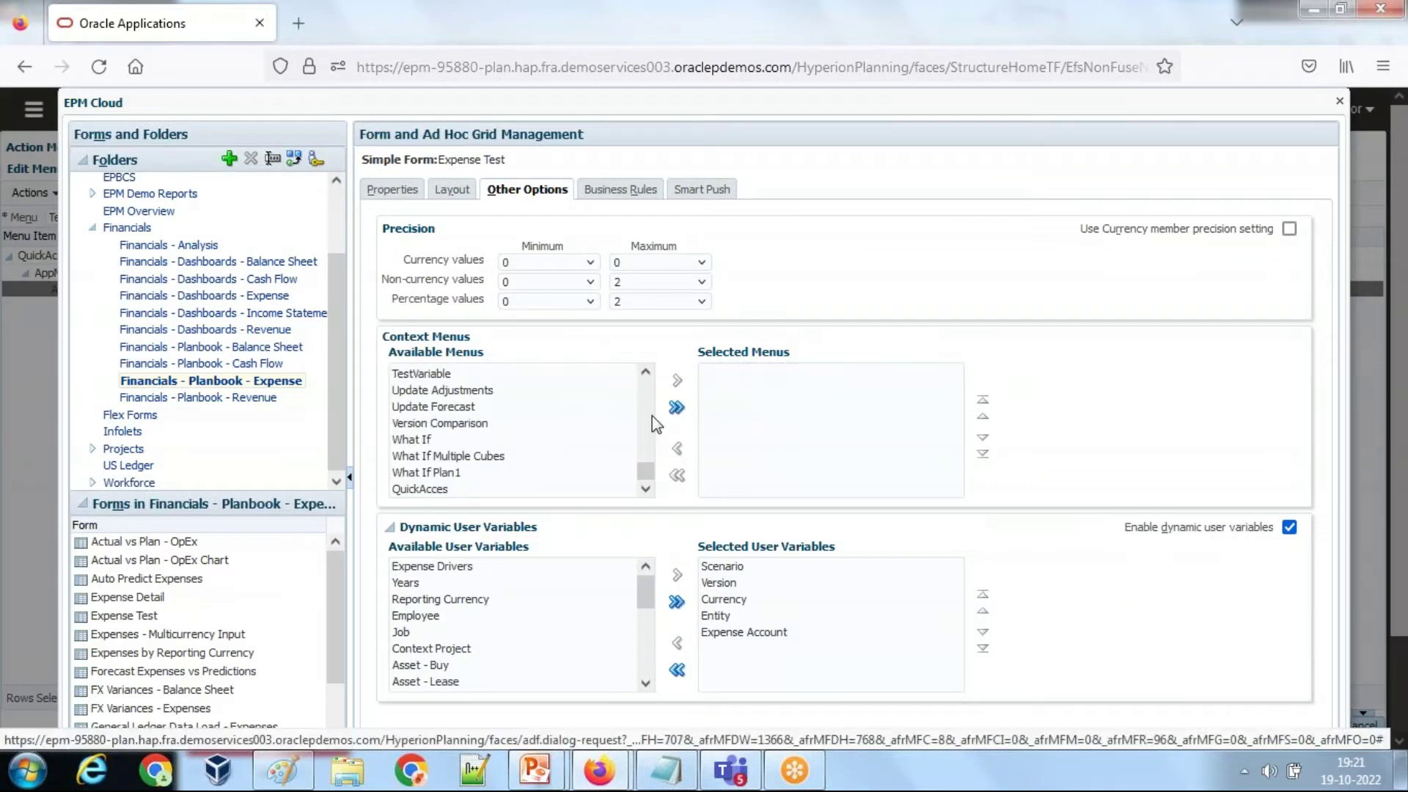
Add TestVariable to the Expense Test form's selected context menus, save the form and finish editing it.
left_click(646, 372)
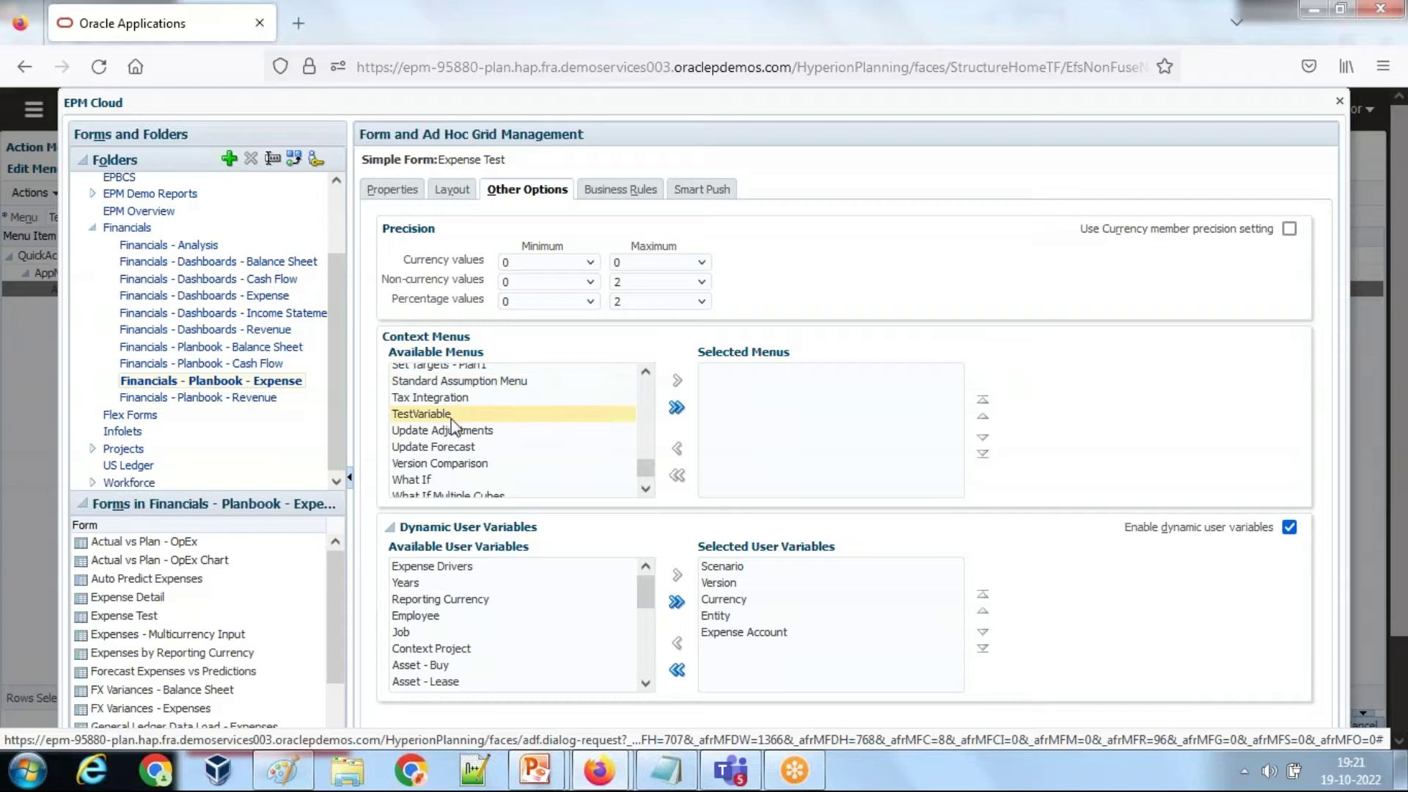
left_click_drag(469, 415, 742, 389)
scroll(1093, 427, "down", 3)
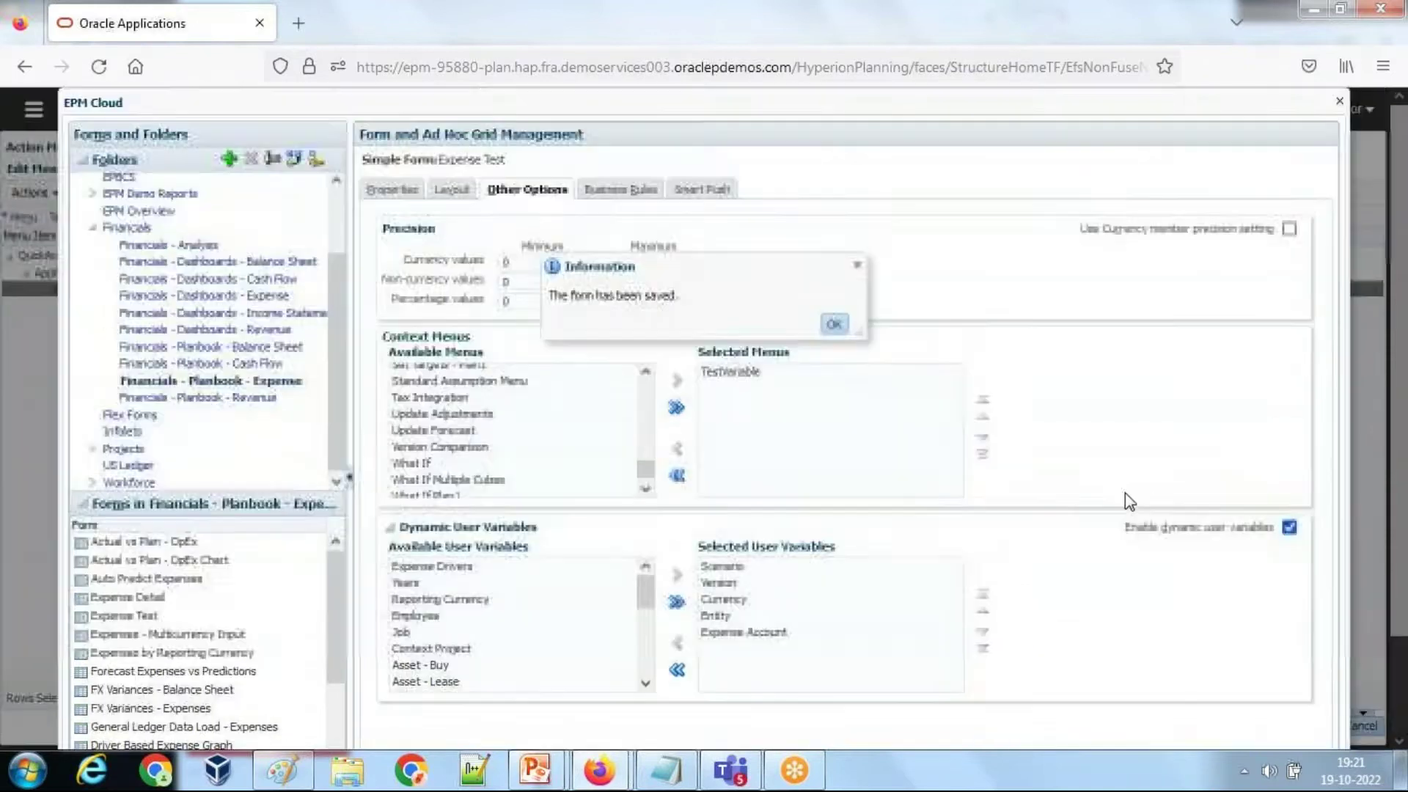
left_click(840, 328)
scroll(1159, 387, "down", 3)
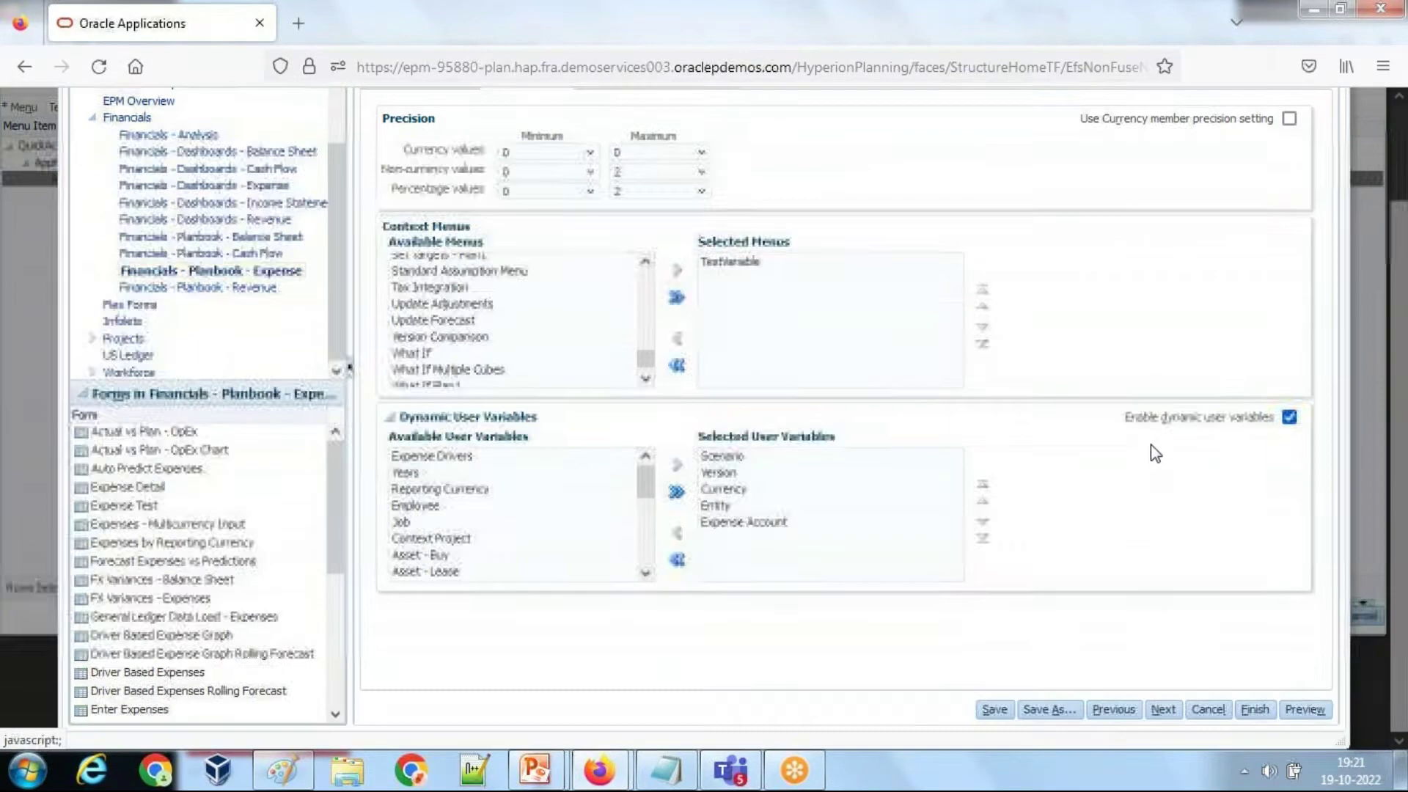
left_click(1253, 710)
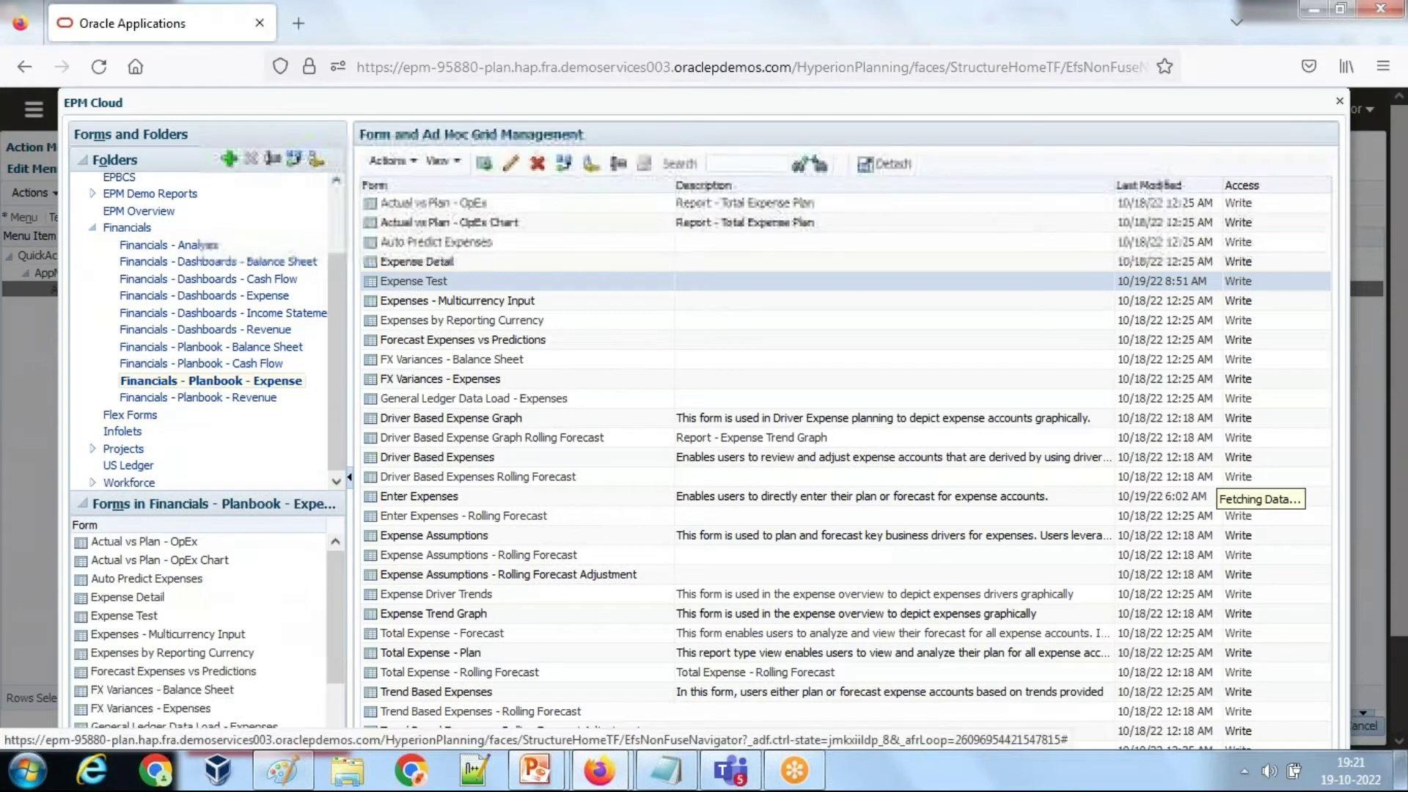
Leave forms management and open the Expense Test form for data entry.
left_click(1339, 100)
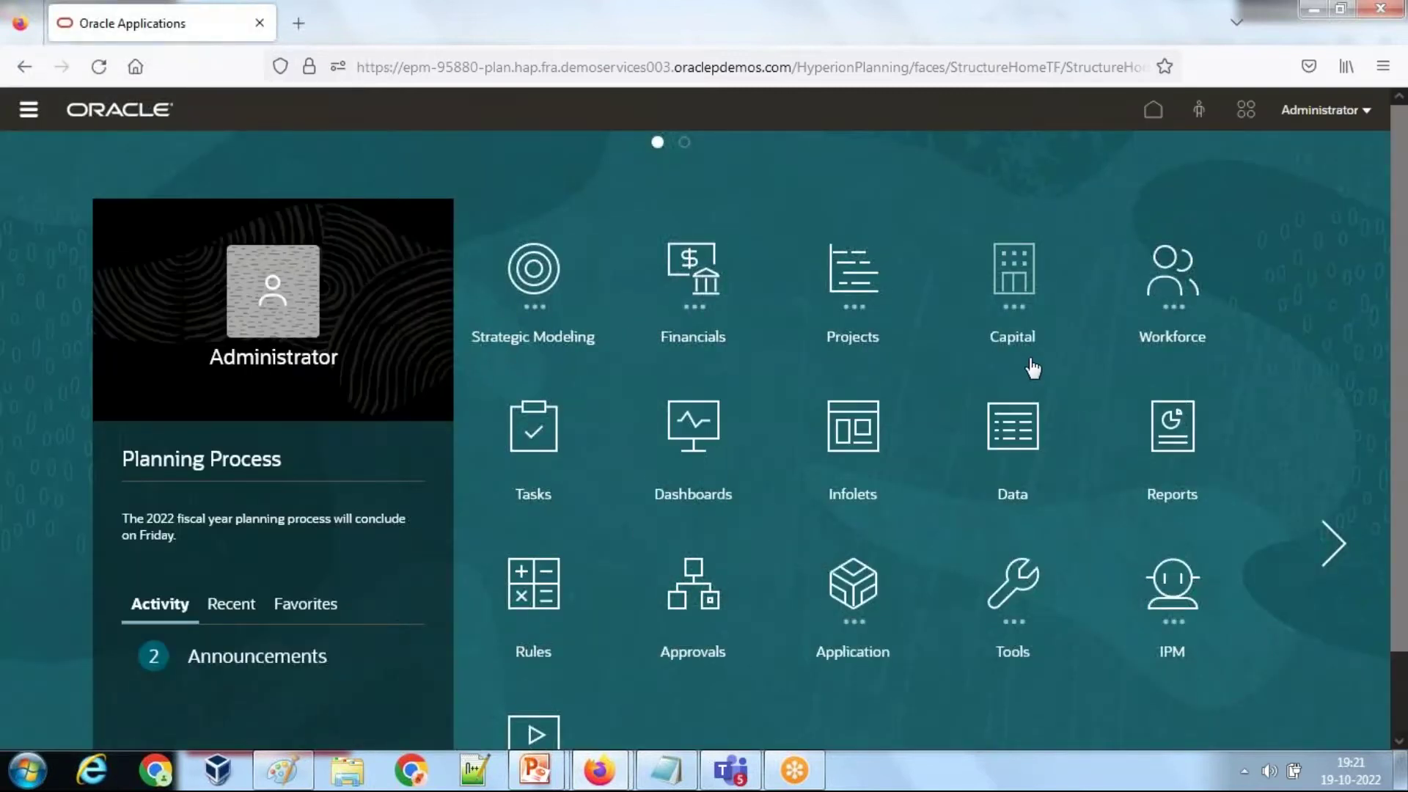
left_click(1014, 424)
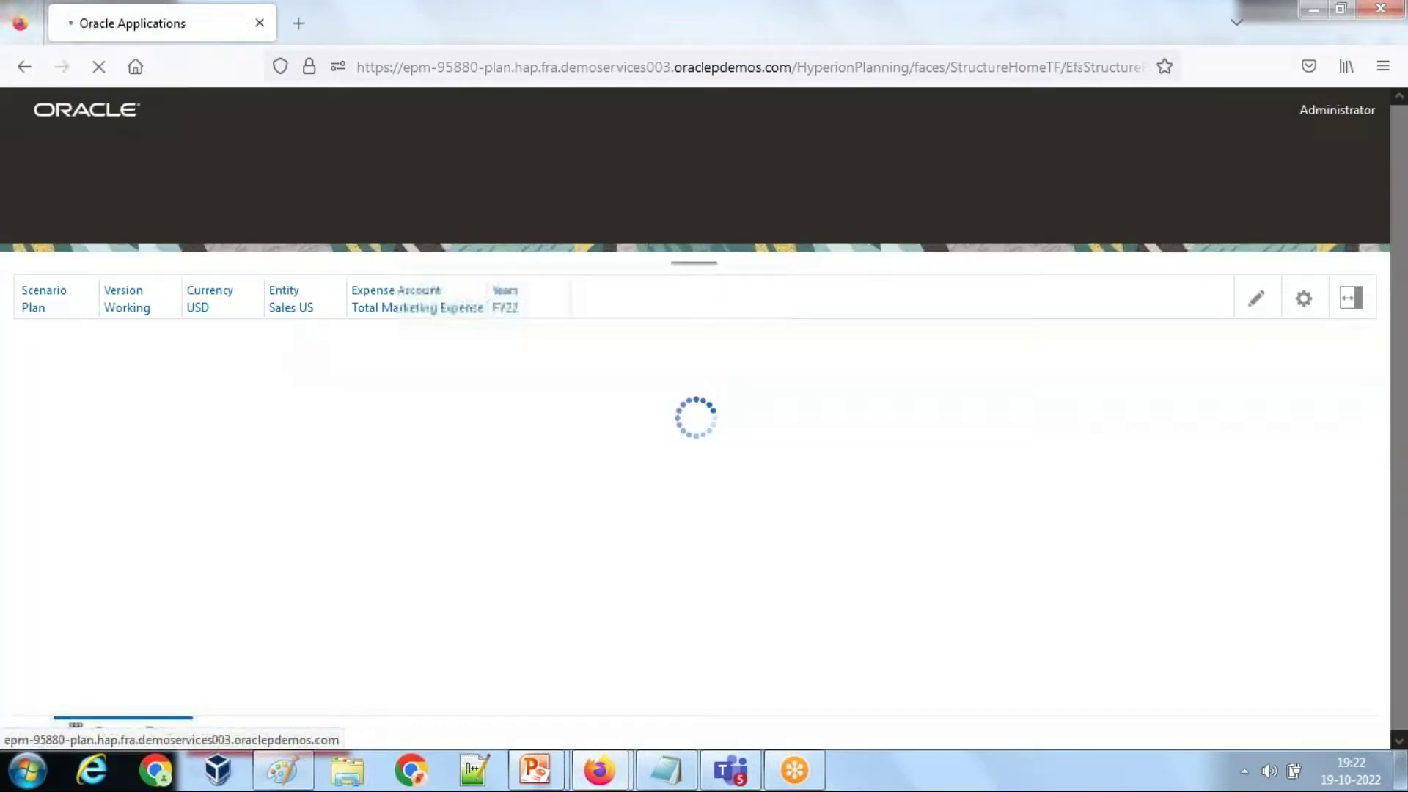
left_click(1346, 293)
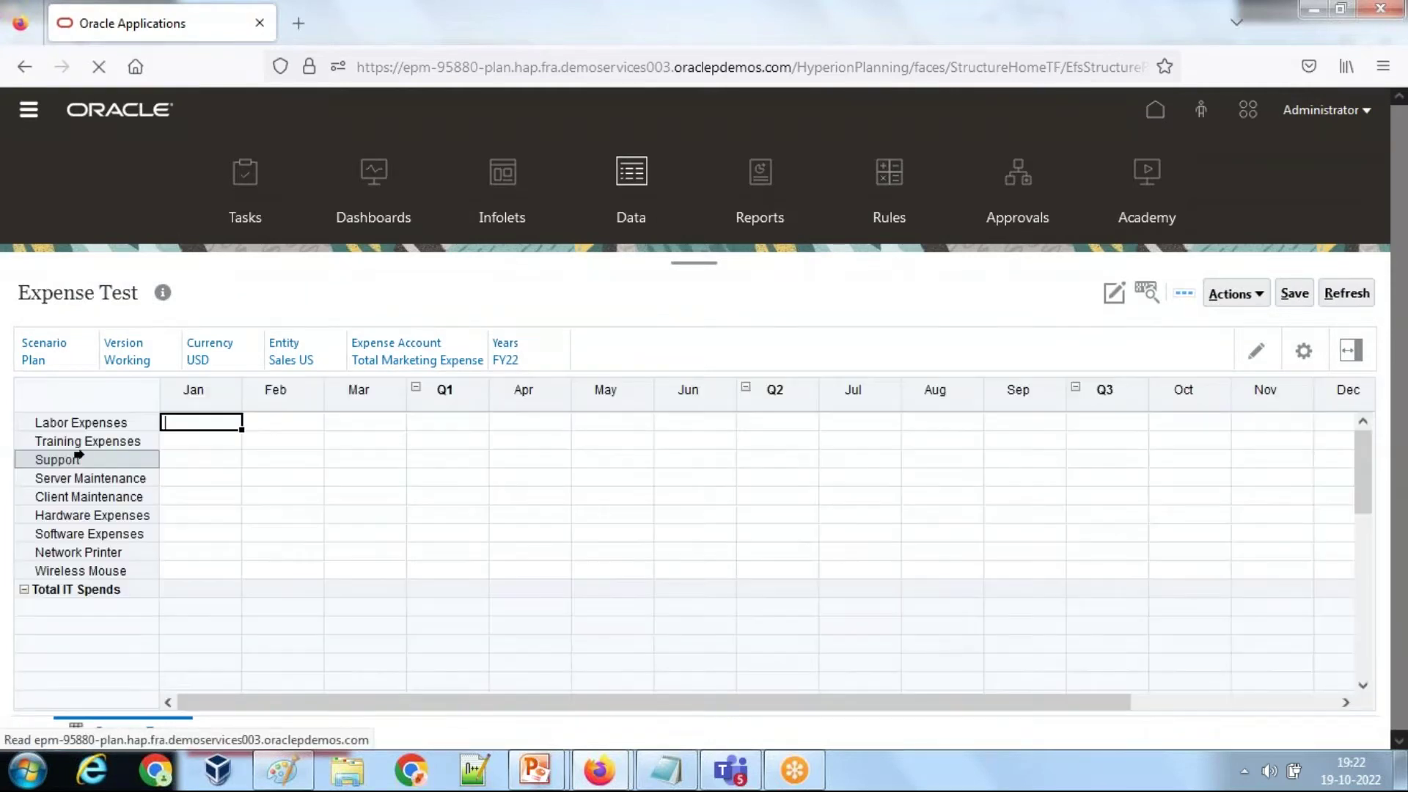
Open the Add New IT Spending action under QuickAccess - App Maintenance for the Training Expenses row.
right_click(71, 441)
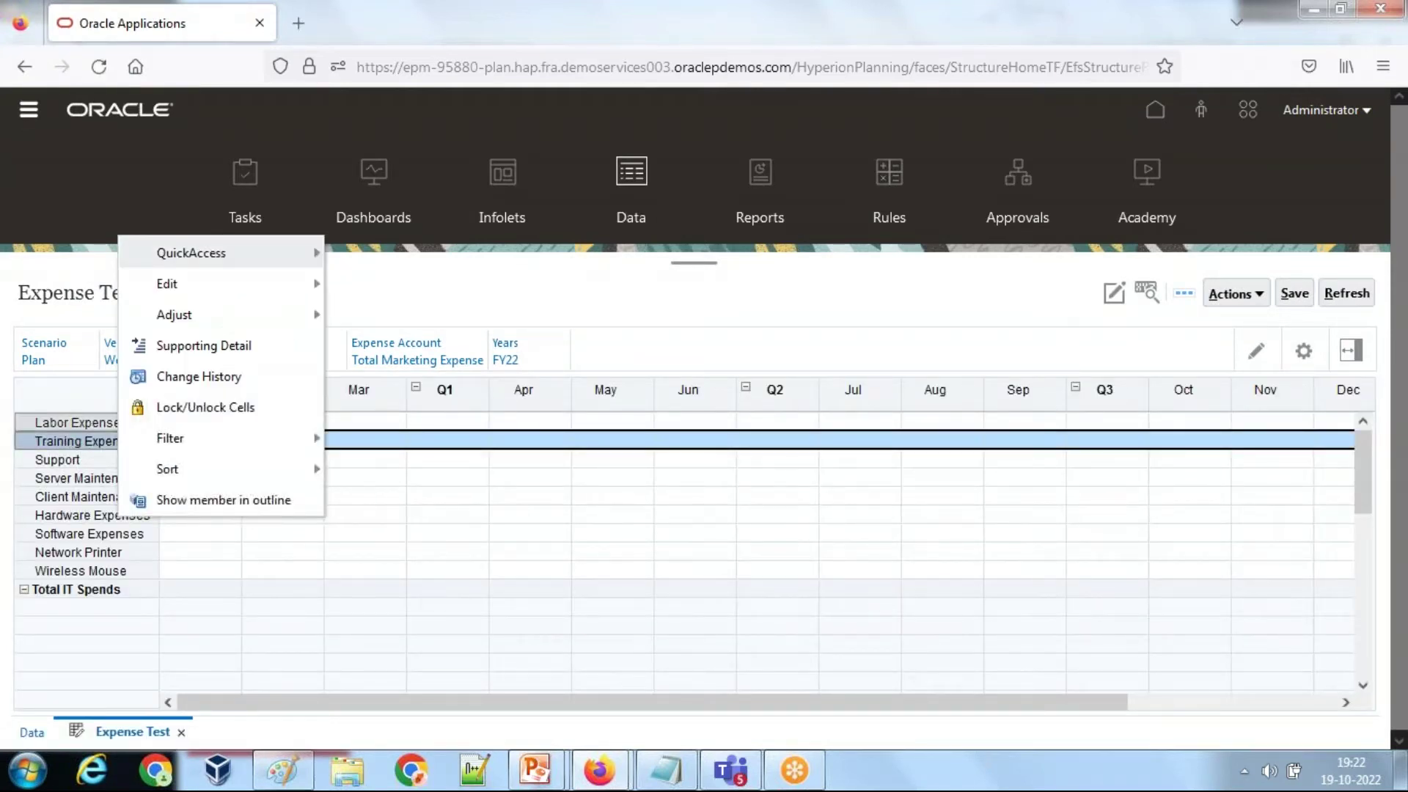
mouse_move(234, 253)
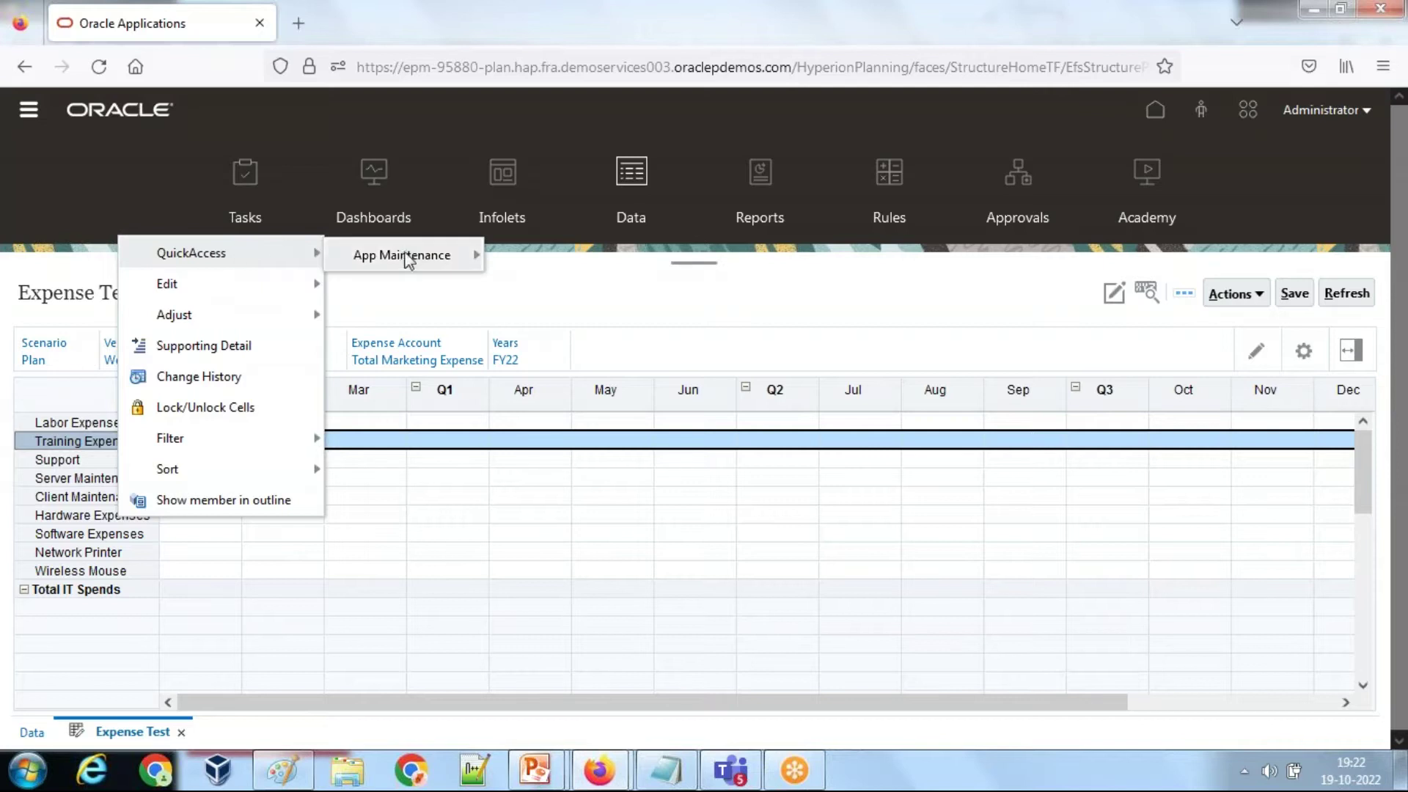
mouse_move(462, 256)
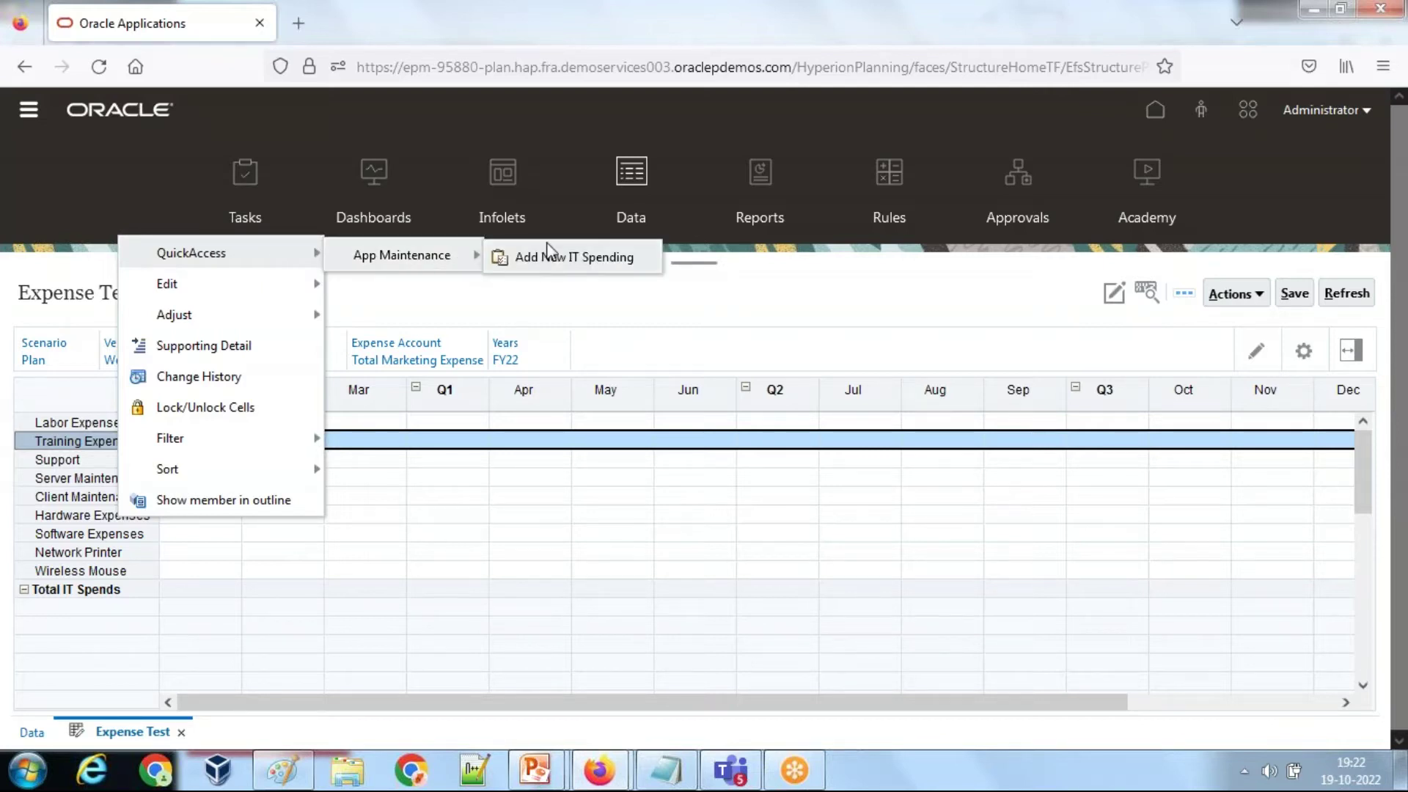
left_click(598, 258)
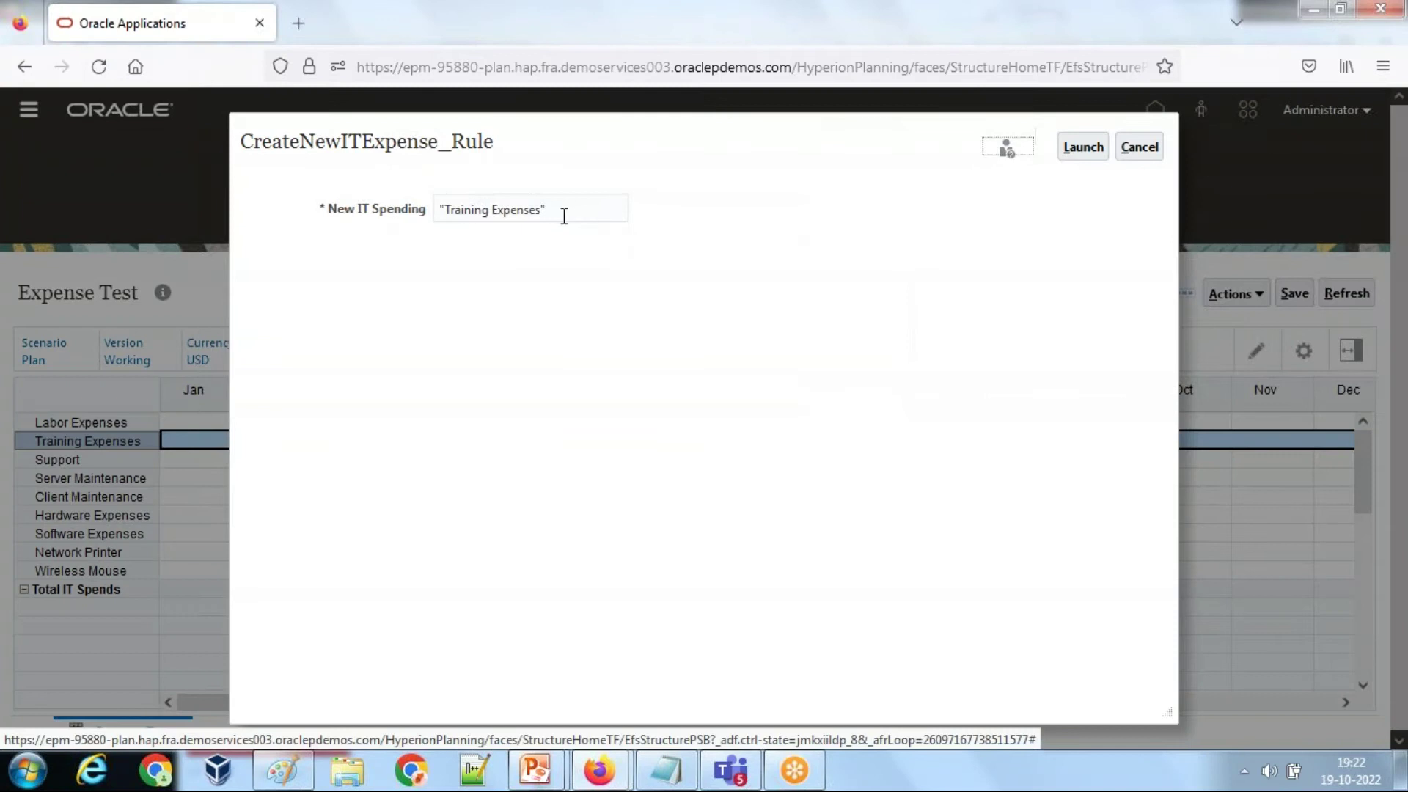
Set the New IT Spending prompt to Cloud Server Hosting and launch CreateNewITExpense_Rule.
left_click_drag(564, 216, 399, 230)
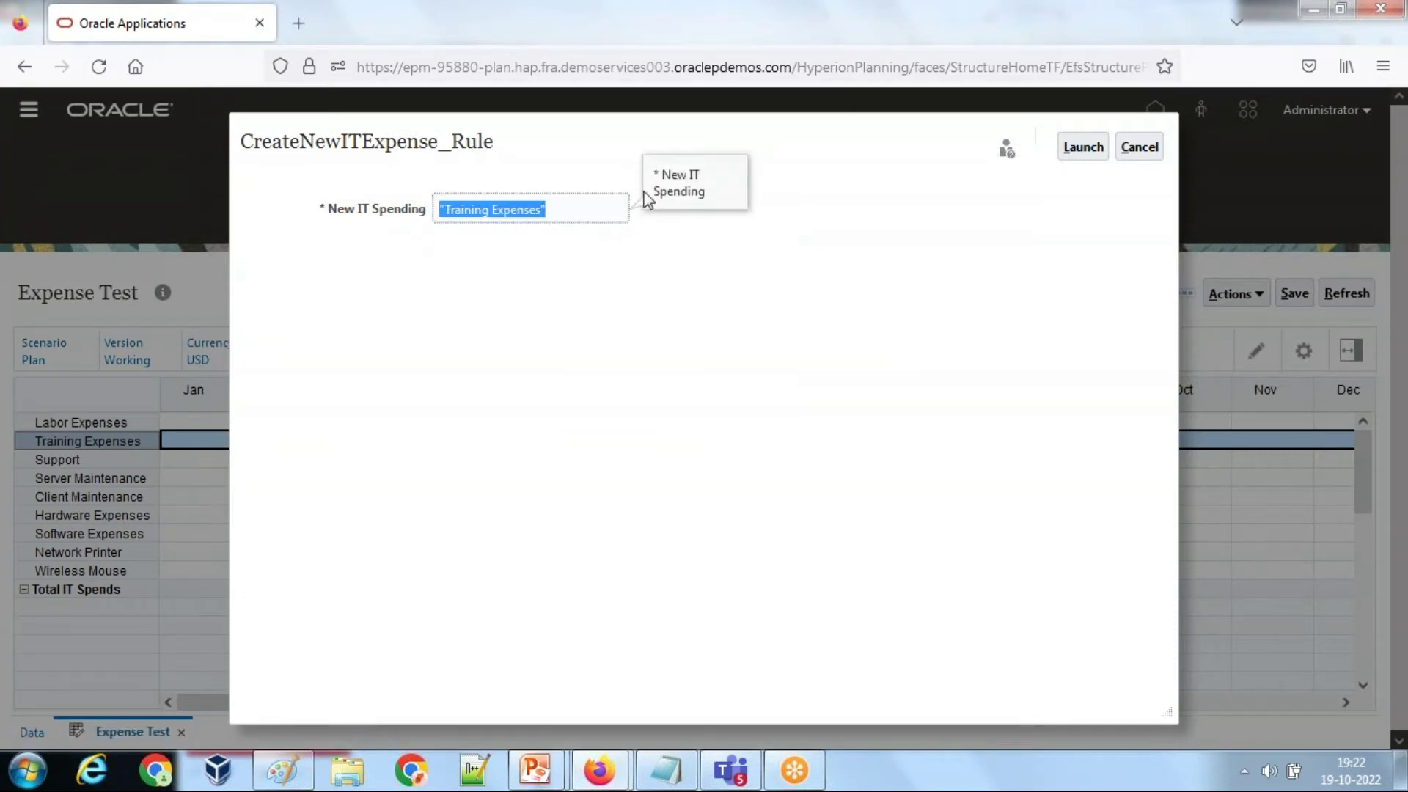
type("Sha")
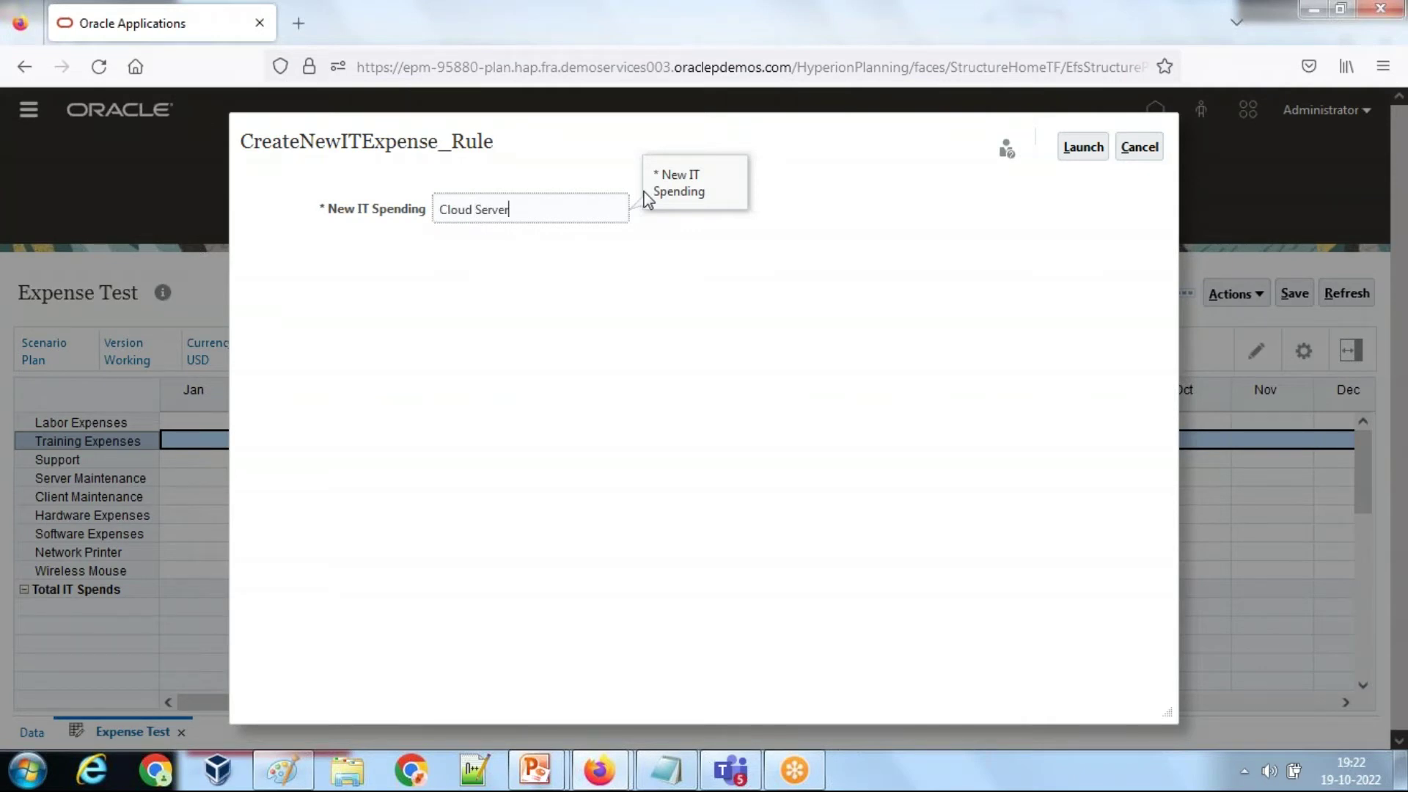
type("H")
key("ctrl+a")
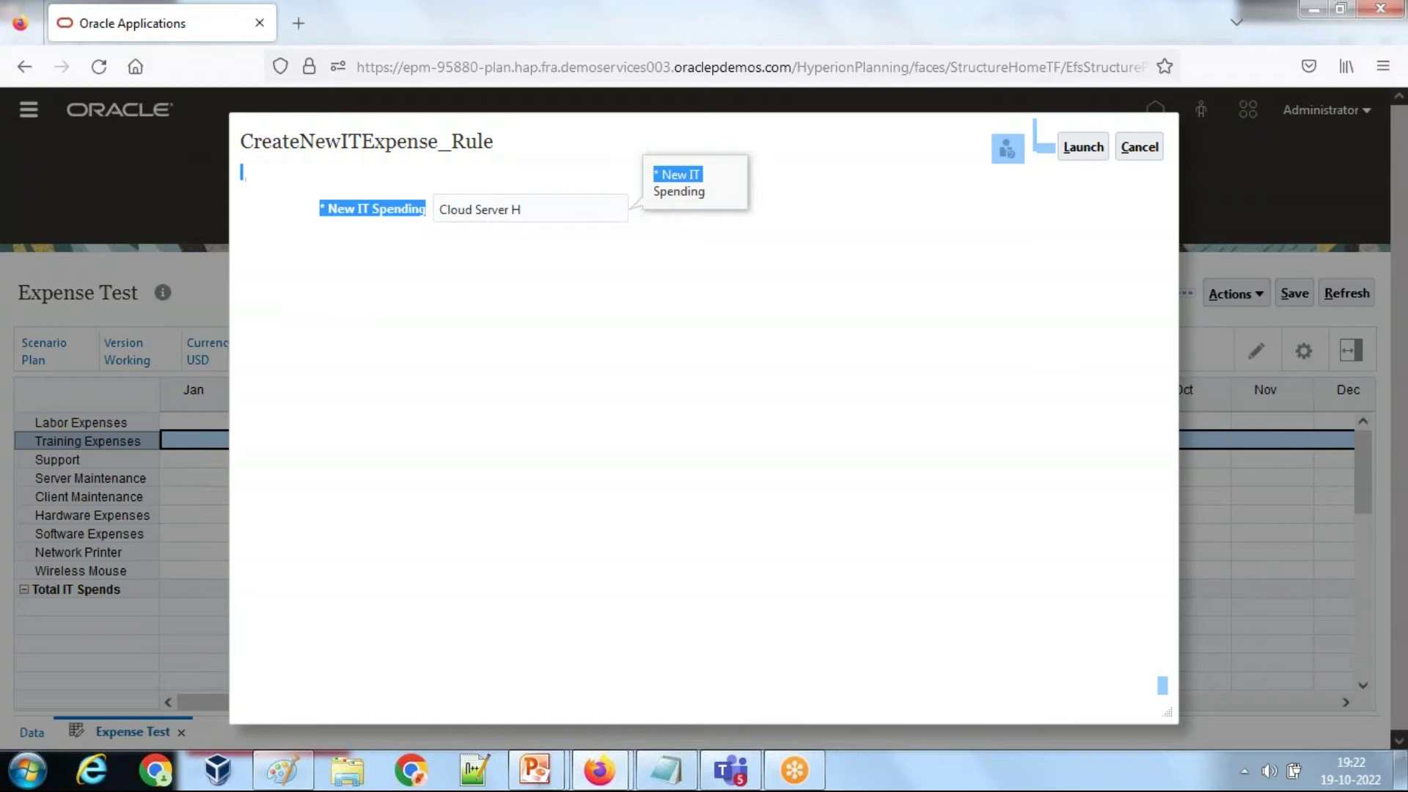
left_click(570, 220)
type("osti")
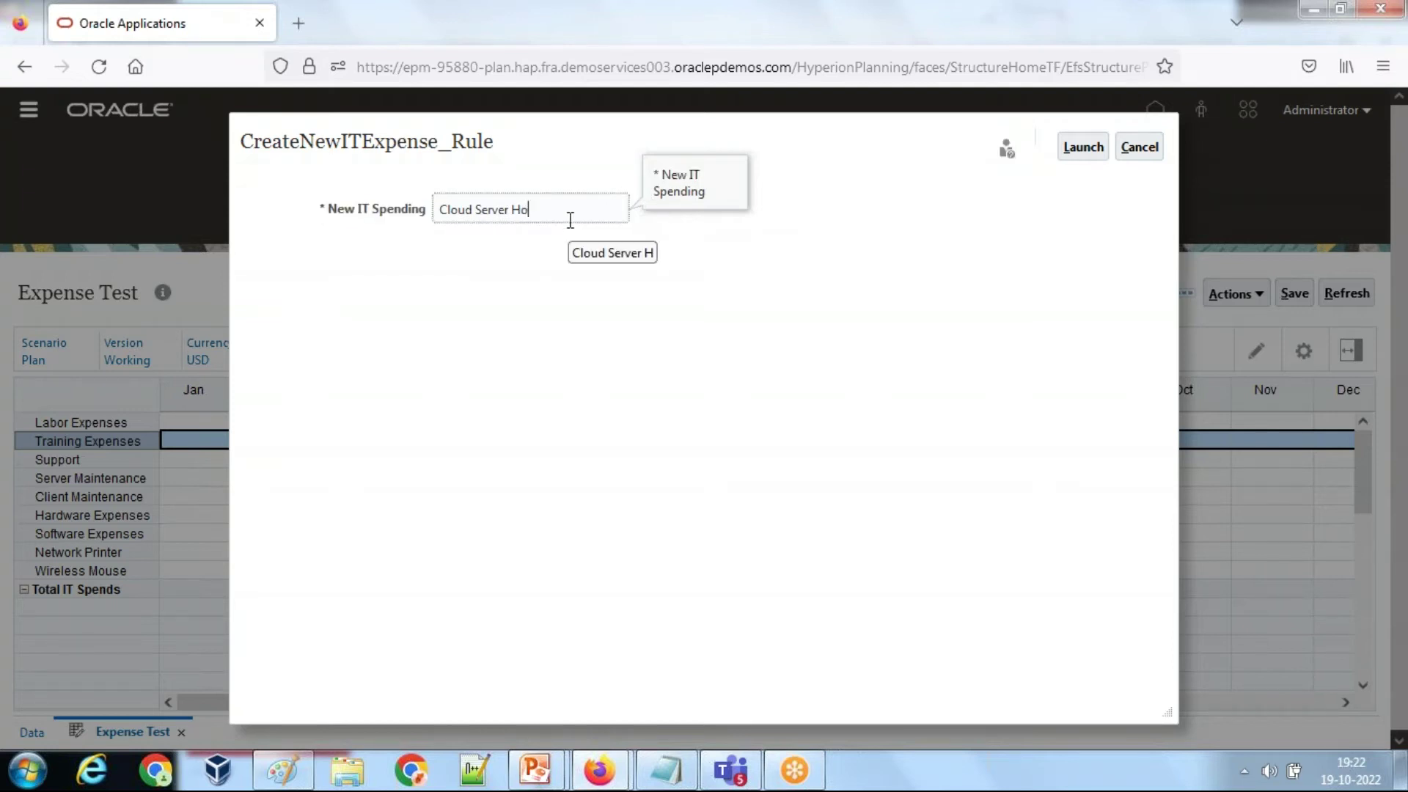
type("ng")
left_click(1082, 147)
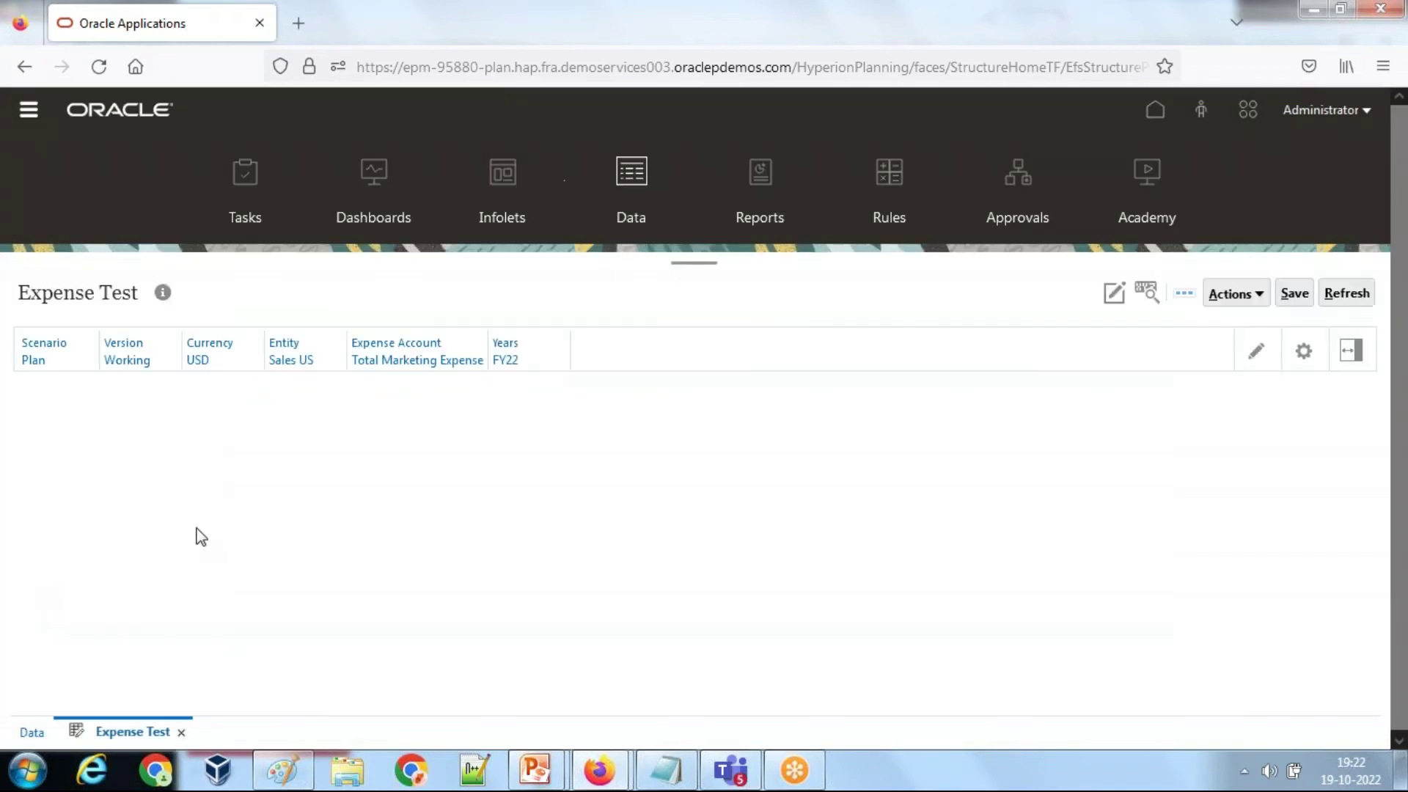
left_click(798, 292)
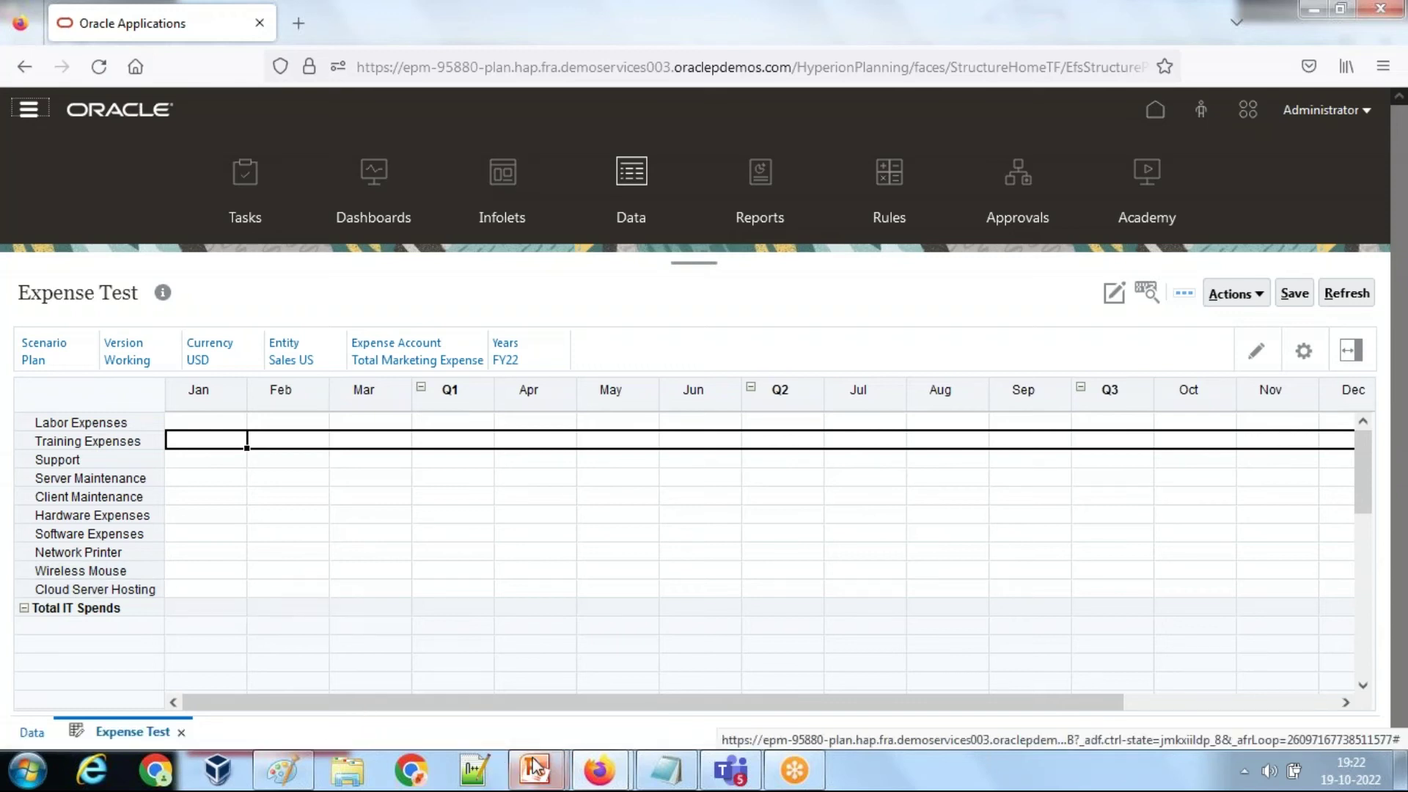
Switch to the Add New Members presentation in PowerPoint and show its closing "Any Question?" slide as a slide show.
mouse_move(534, 767)
left_click(504, 683)
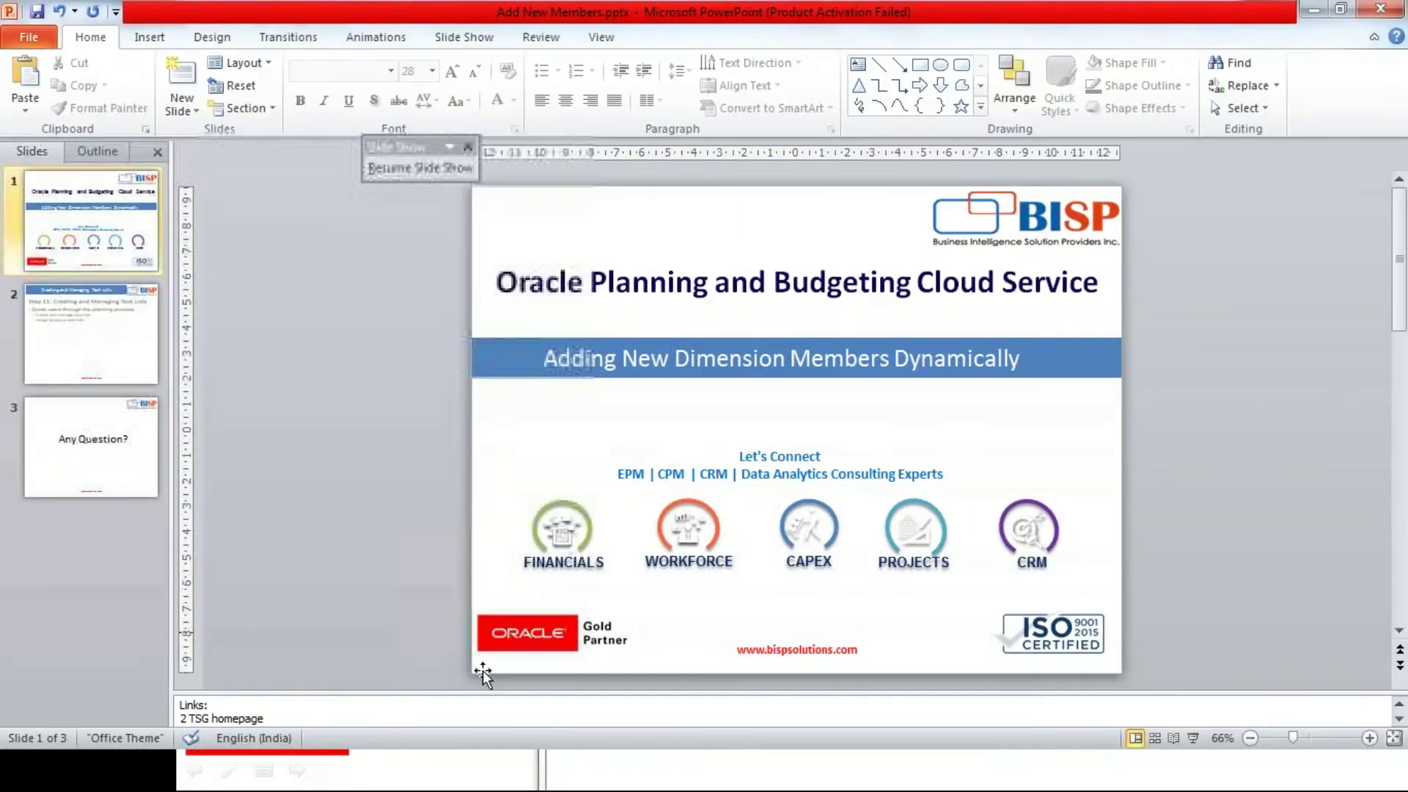
key("F5")
key("Right")
key("Right")
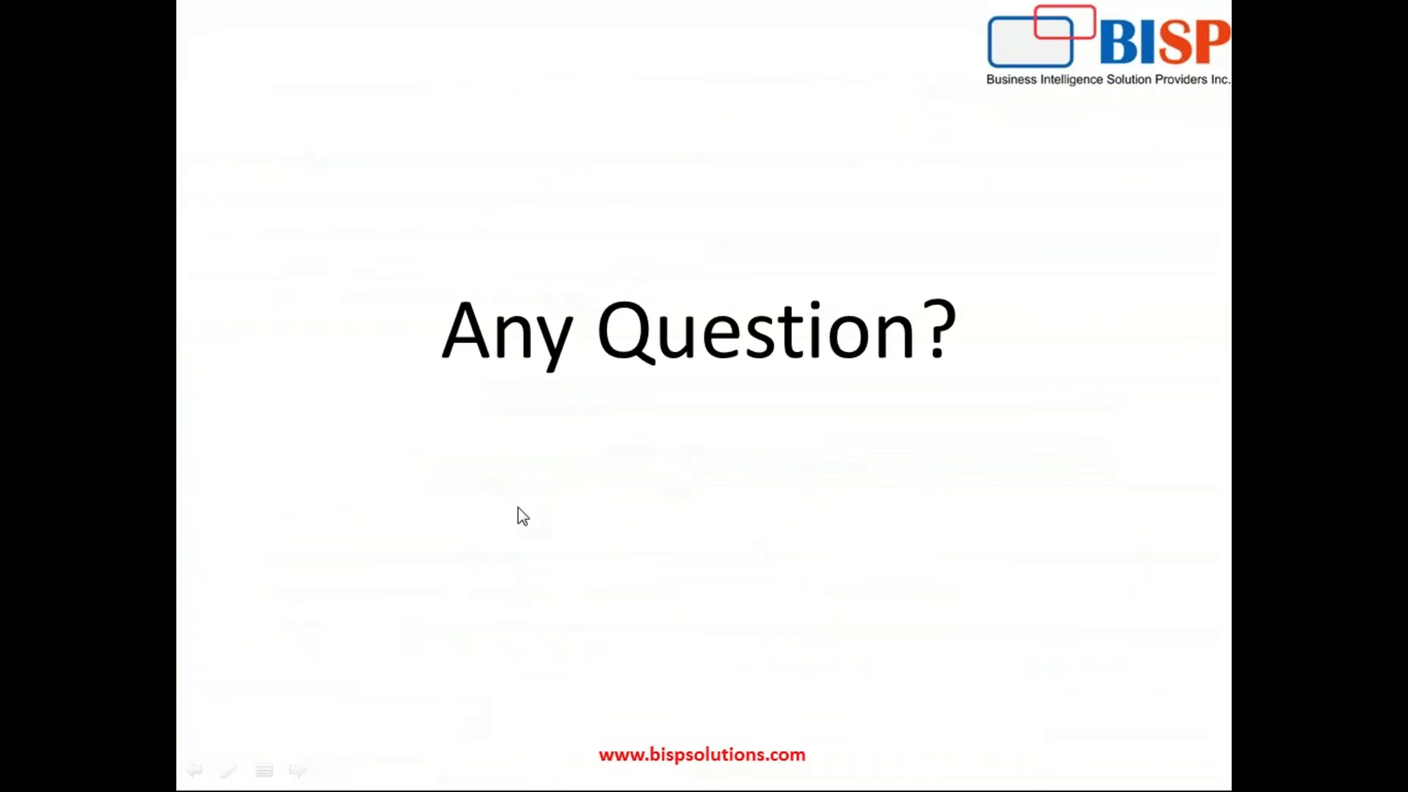